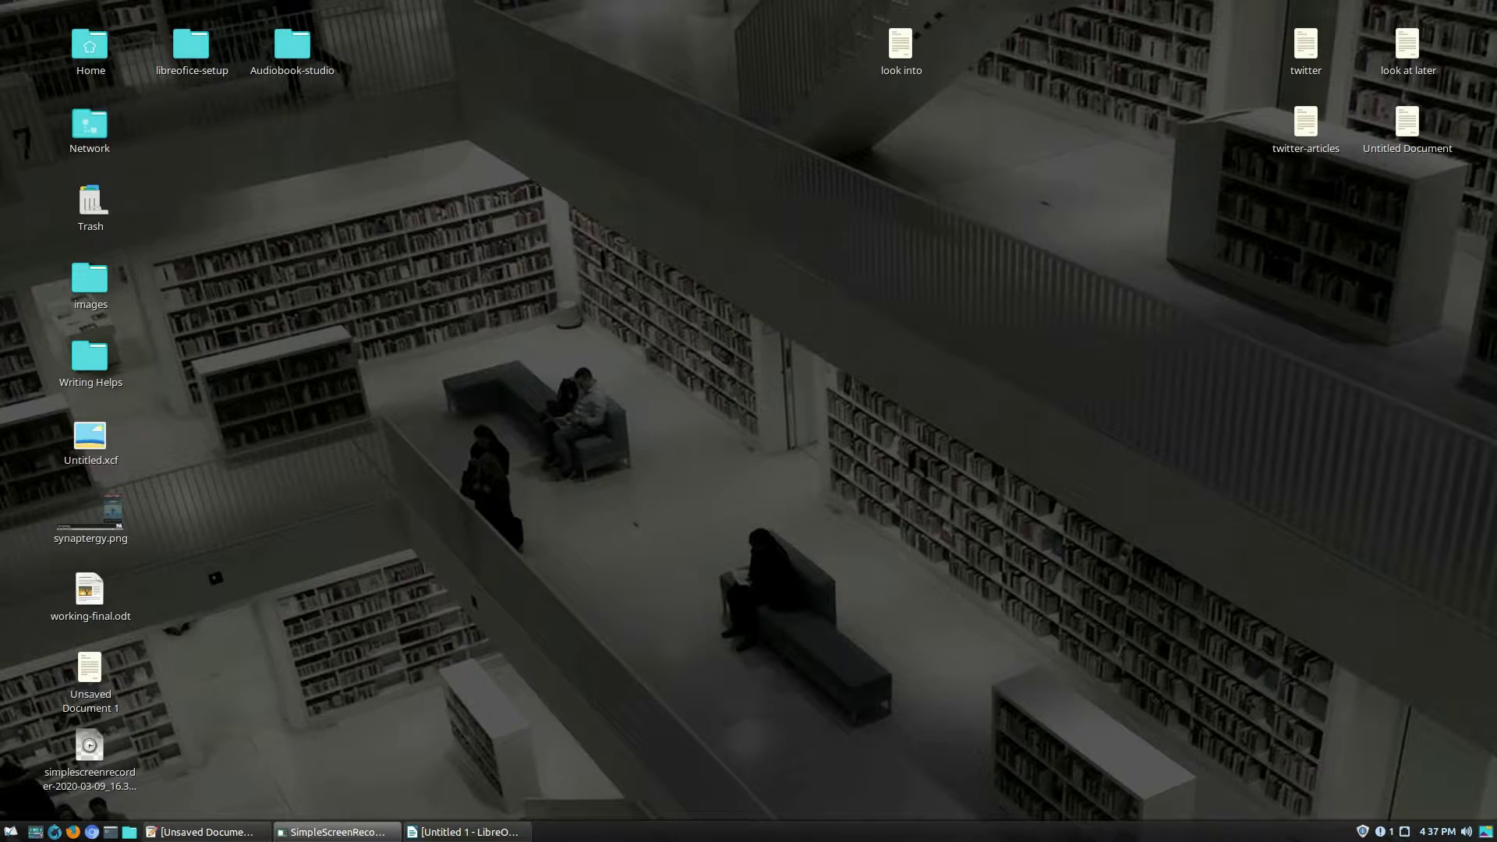
Step: Check the LibreOffice version (6.2.8.2) under Help > About LibreOffice, then close the box
{"action": "left_click", "coordinate": [507, 831]}
{"action": "left_click", "coordinate": [427, 42]}
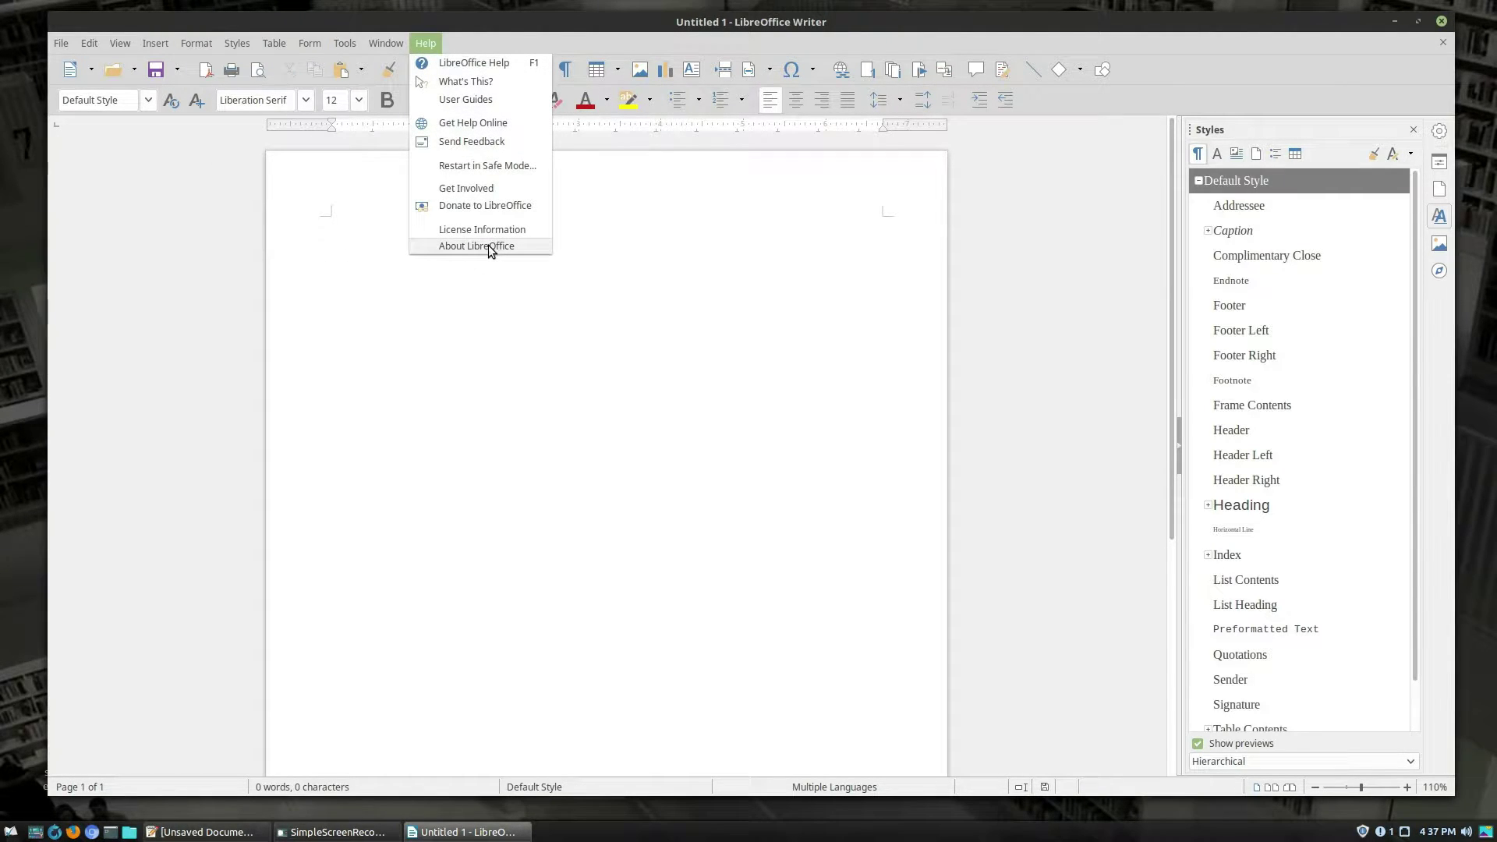
{"action": "left_click", "coordinate": [488, 246]}
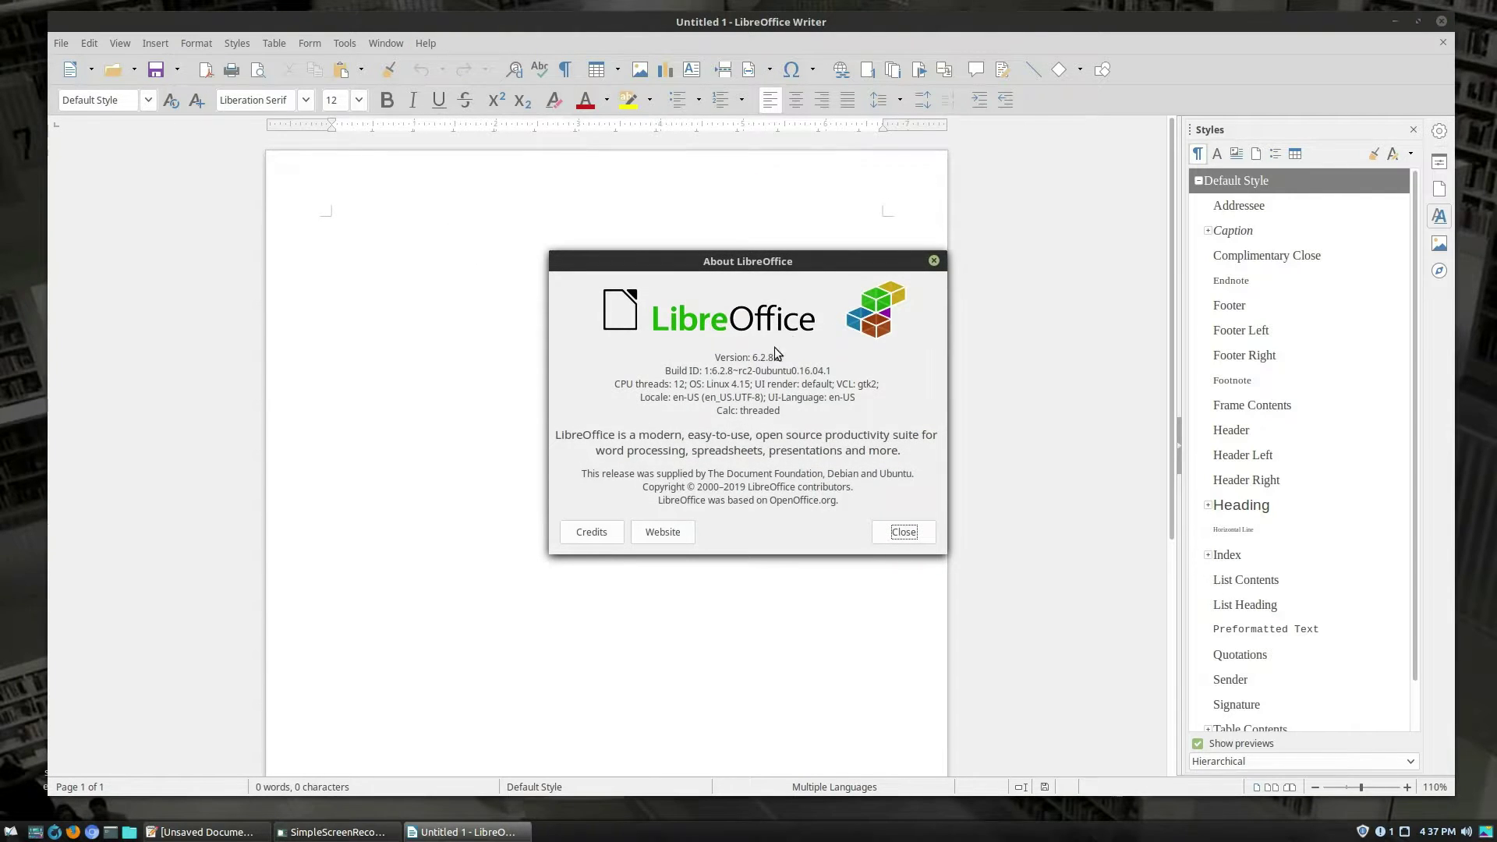
{"action": "left_click", "coordinate": [933, 262]}
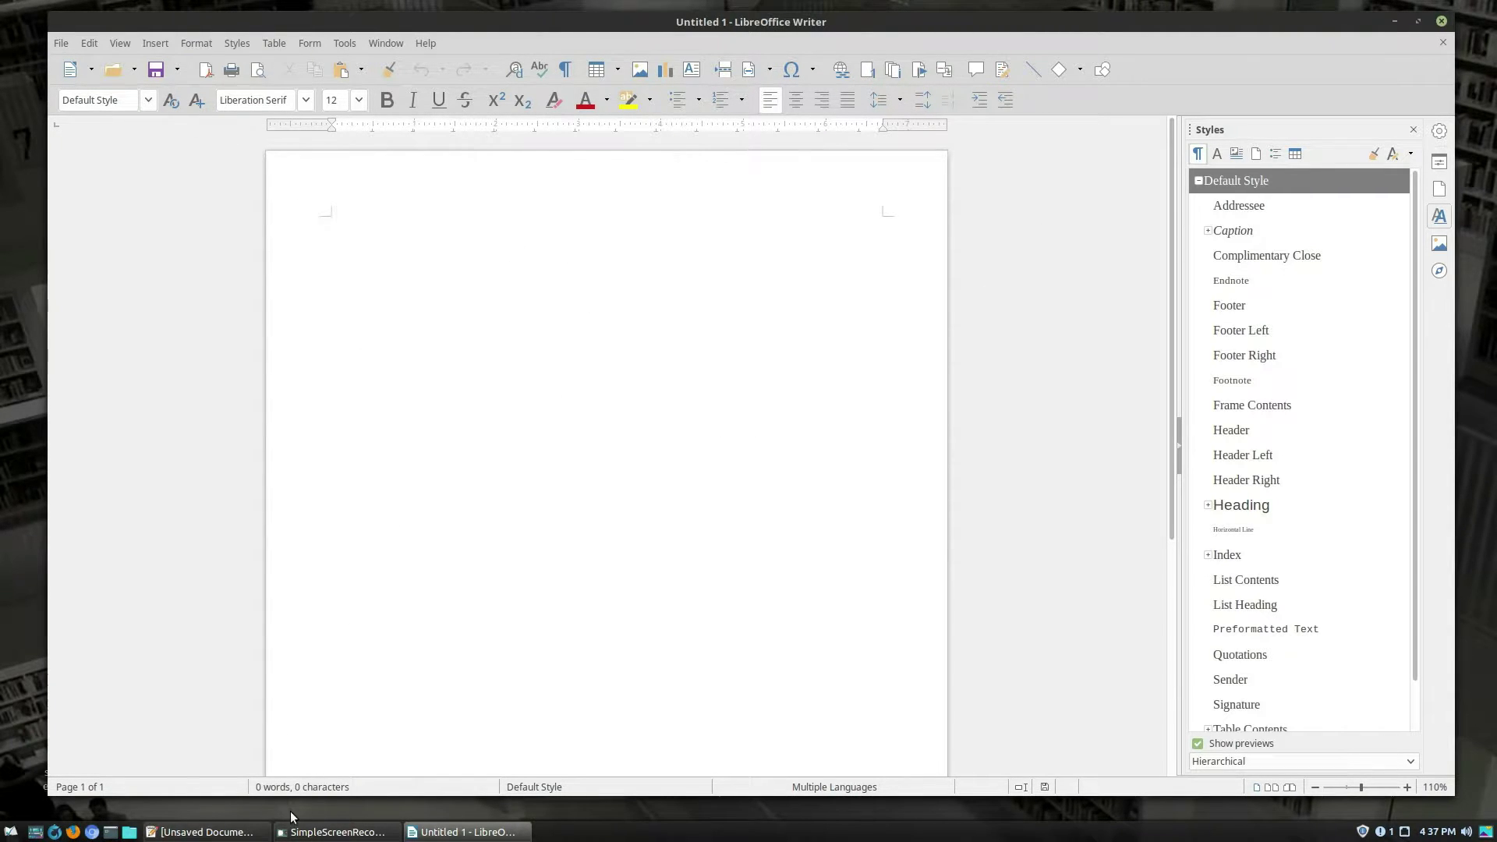
Step: Copy the whole story from the text editor into Untitled 1, giving 1,612 words over 3 pages
{"action": "left_click", "coordinate": [234, 832]}
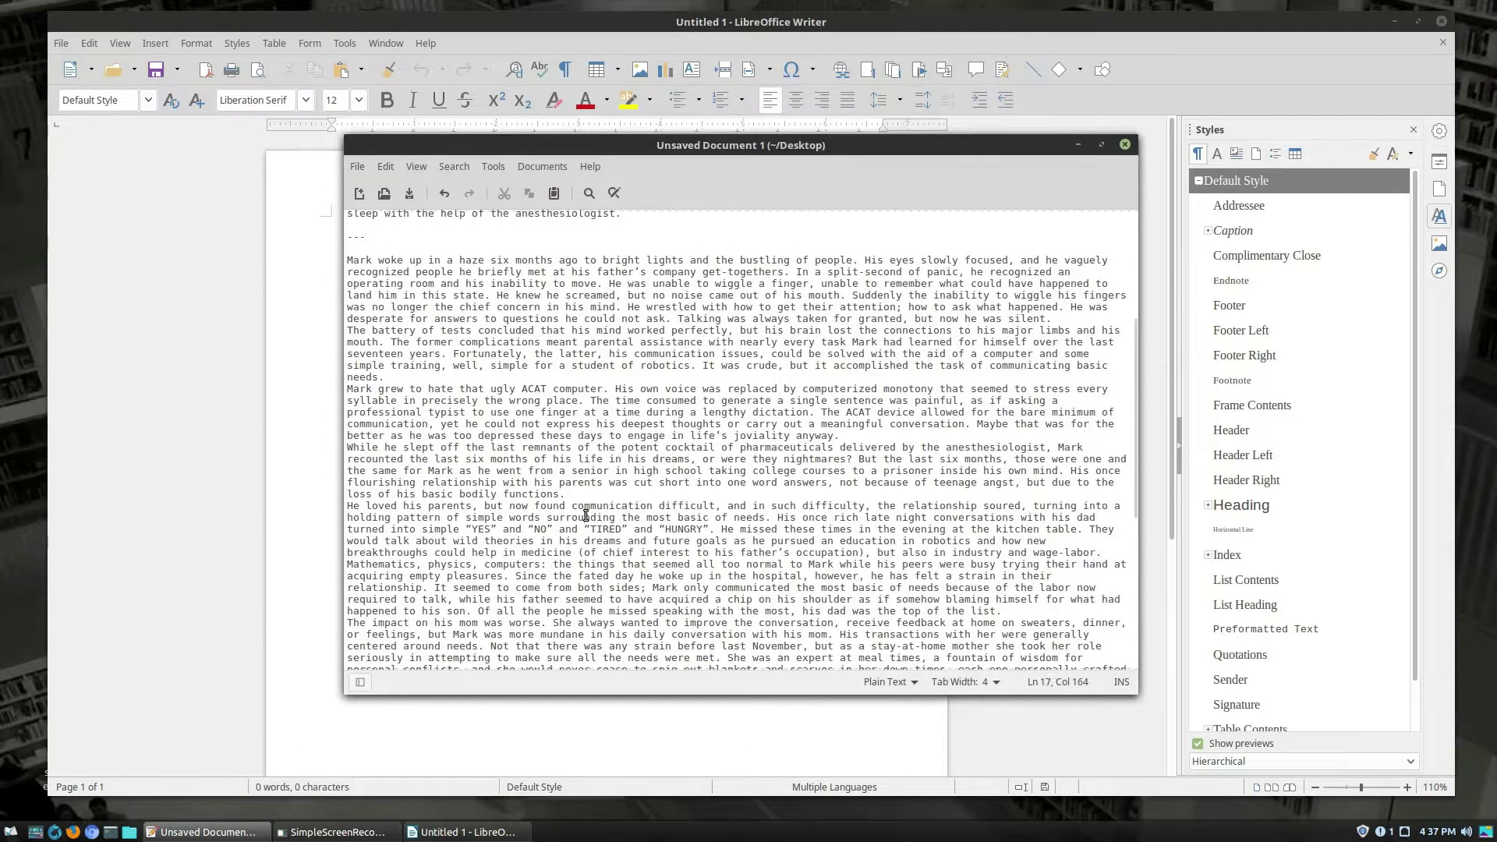
{"action": "key", "text": "ctrl+a"}
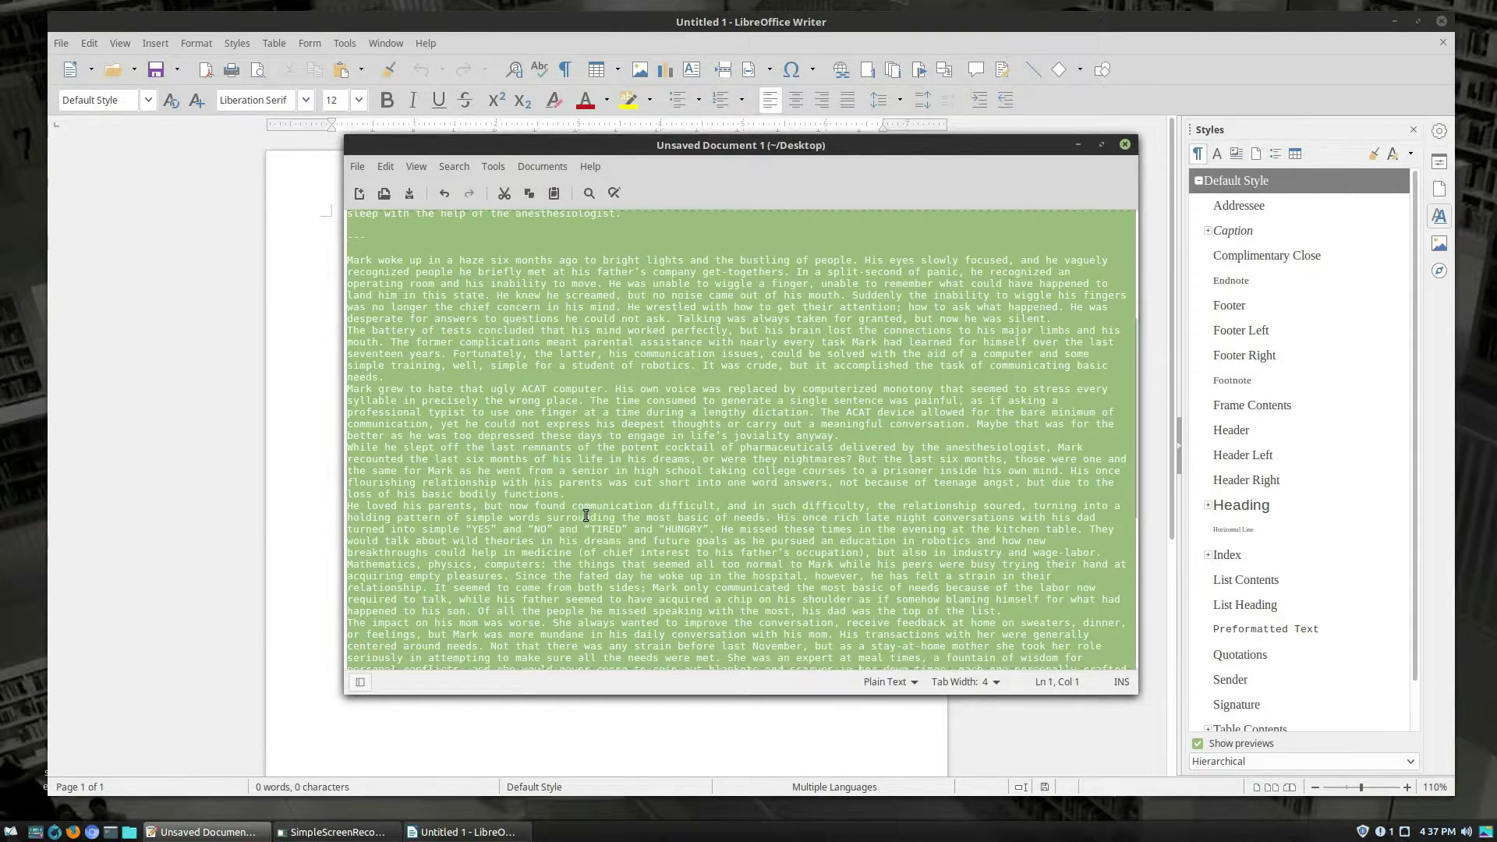
{"action": "left_click", "coordinate": [878, 31]}
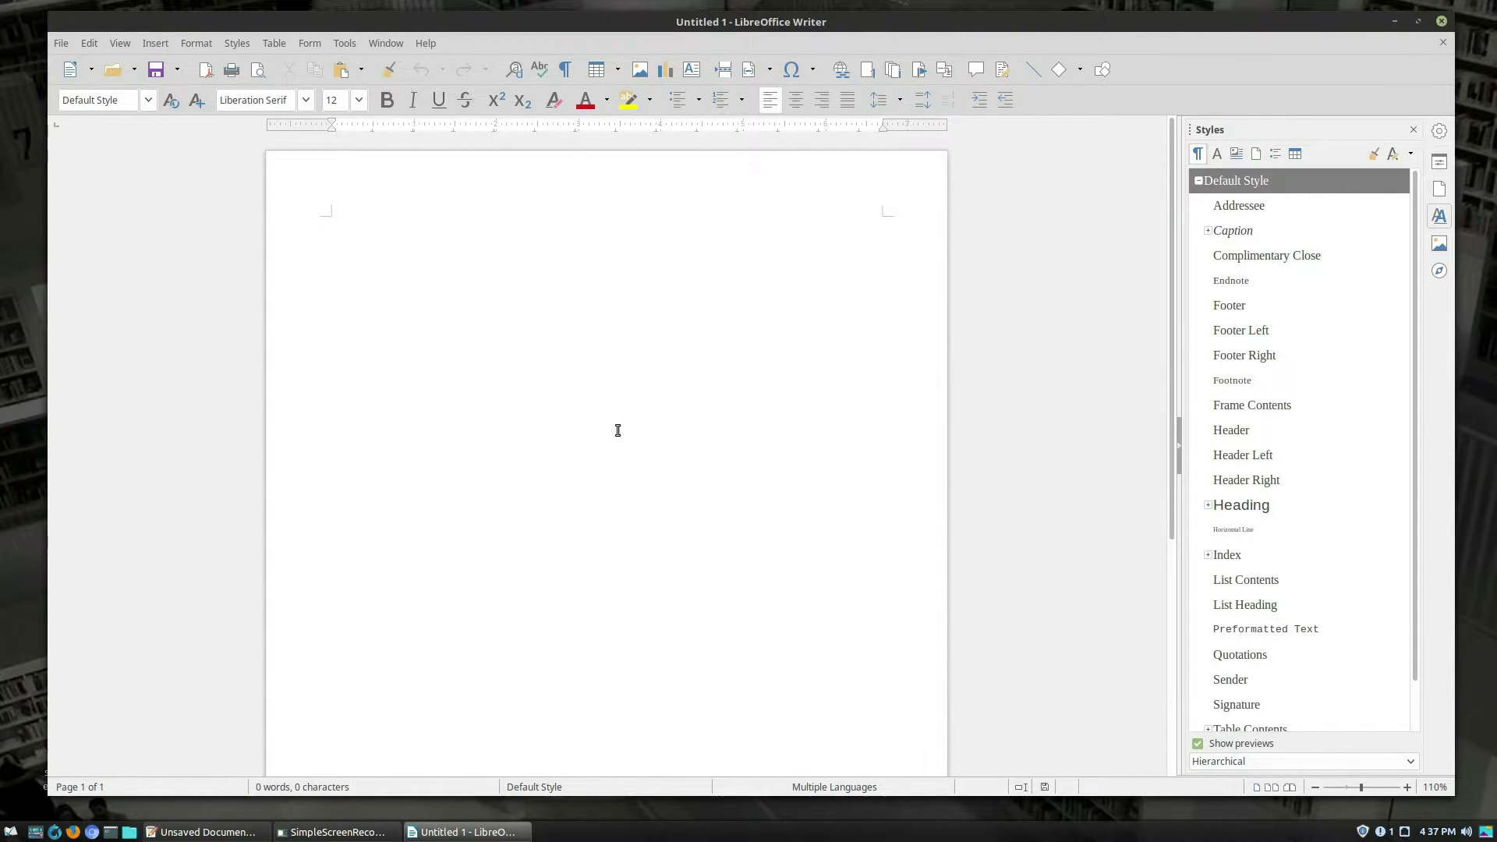
{"action": "key", "text": "ctrl+v"}
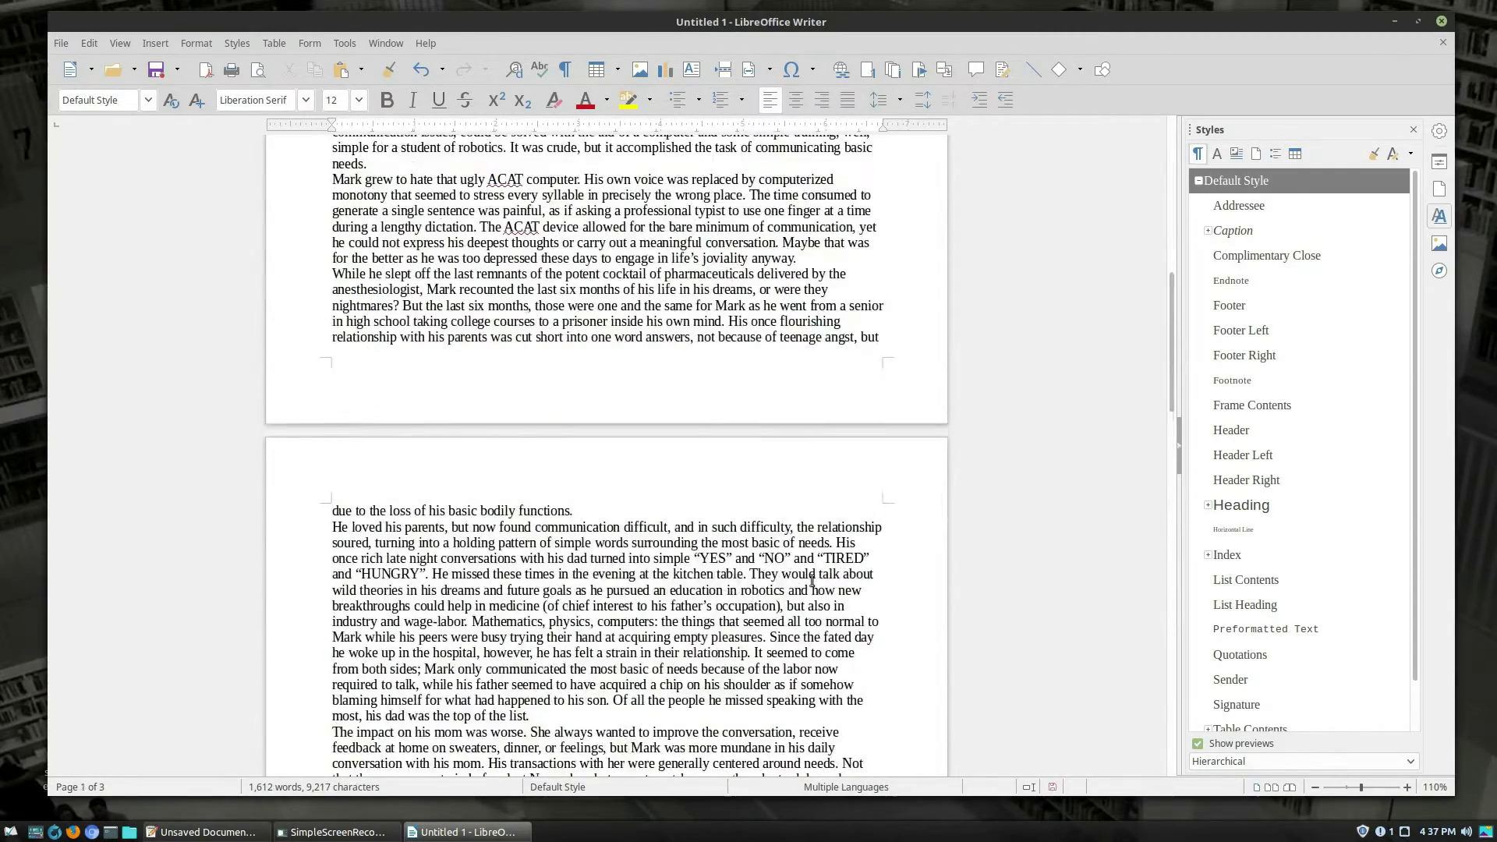
{"action": "scroll", "coordinate": [812, 581], "scroll_direction": "up", "scroll_amount": 15}
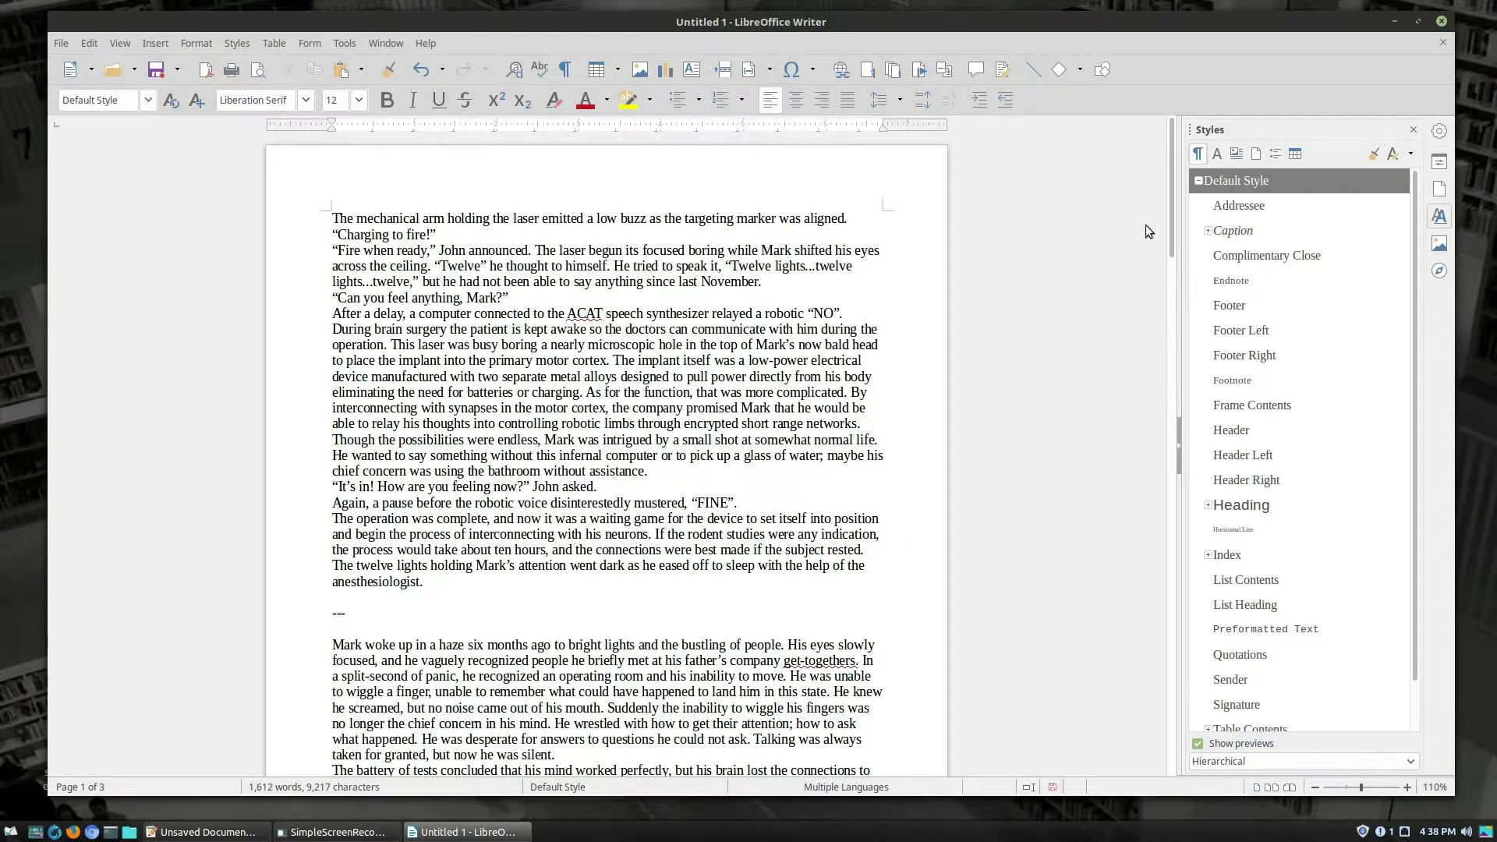
Step: Select the entire story and apply the Text Body paragraph style to it
{"action": "scroll", "coordinate": [1368, 317], "scroll_direction": "down", "scroll_amount": 1}
{"action": "scroll", "coordinate": [1116, 545], "scroll_direction": "down", "scroll_amount": 5}
{"action": "scroll", "coordinate": [1115, 545], "scroll_direction": "up", "scroll_amount": 5}
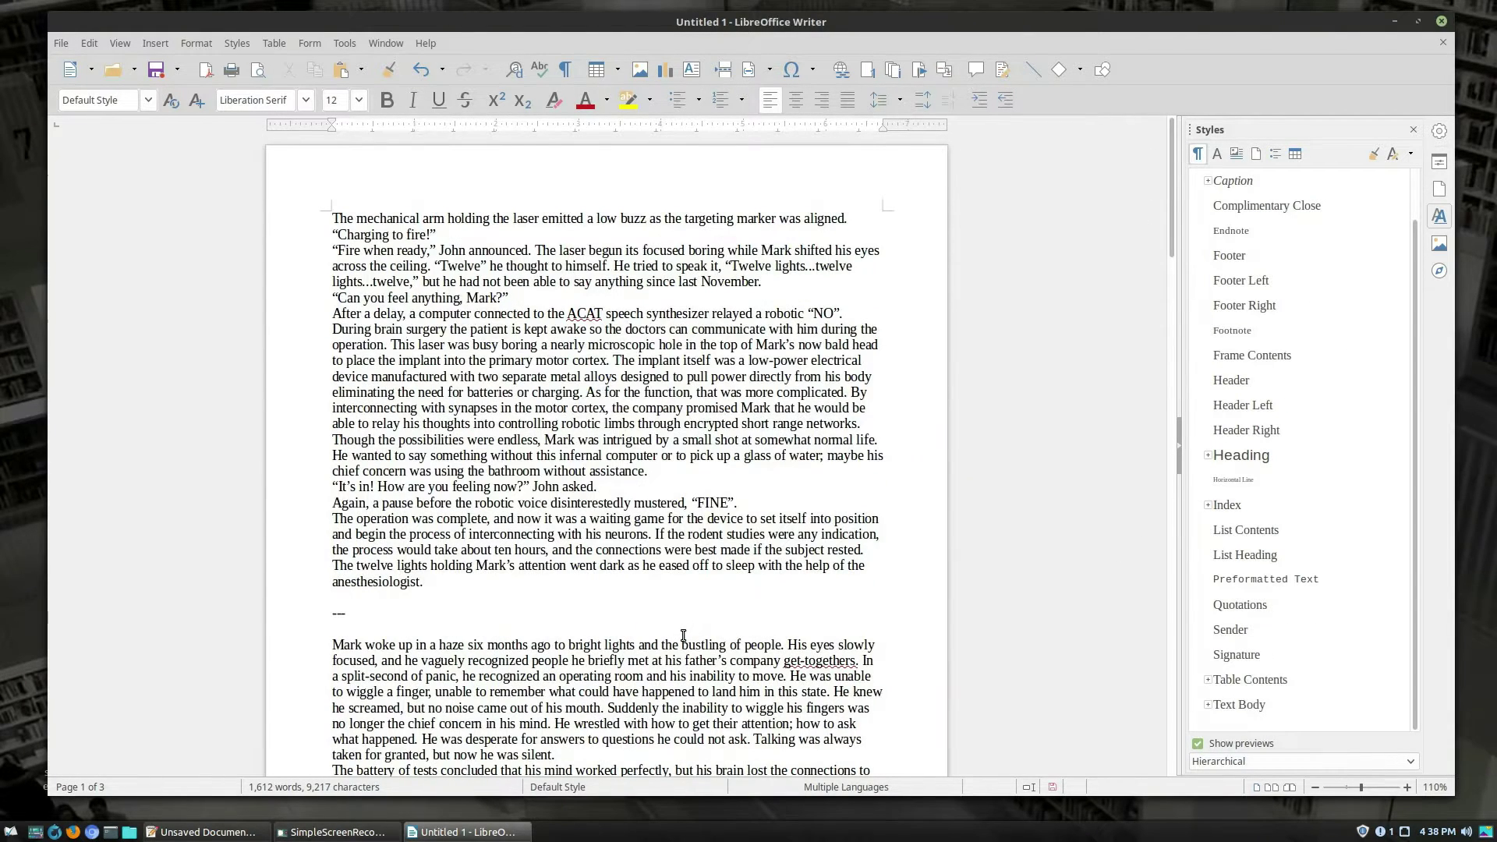
{"action": "key", "text": "ctrl+a"}
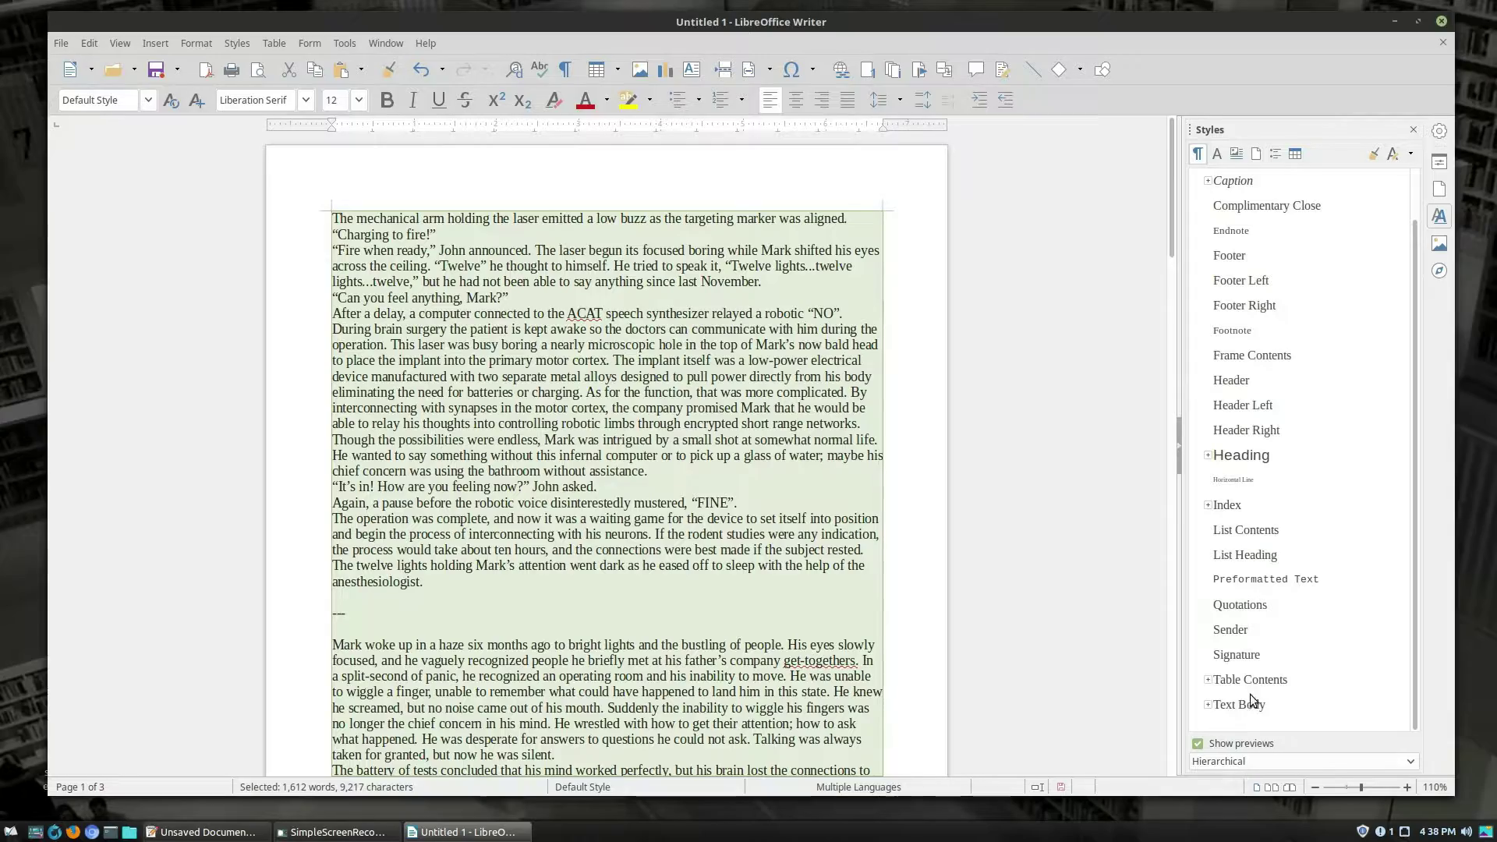
{"action": "double_click", "coordinate": [1240, 704]}
Step: Return the story to Default Style, deselect it, and bring up Default Style's context menu
{"action": "scroll", "coordinate": [702, 462], "scroll_direction": "up", "scroll_amount": 10}
{"action": "scroll", "coordinate": [702, 462], "scroll_direction": "up", "scroll_amount": 12}
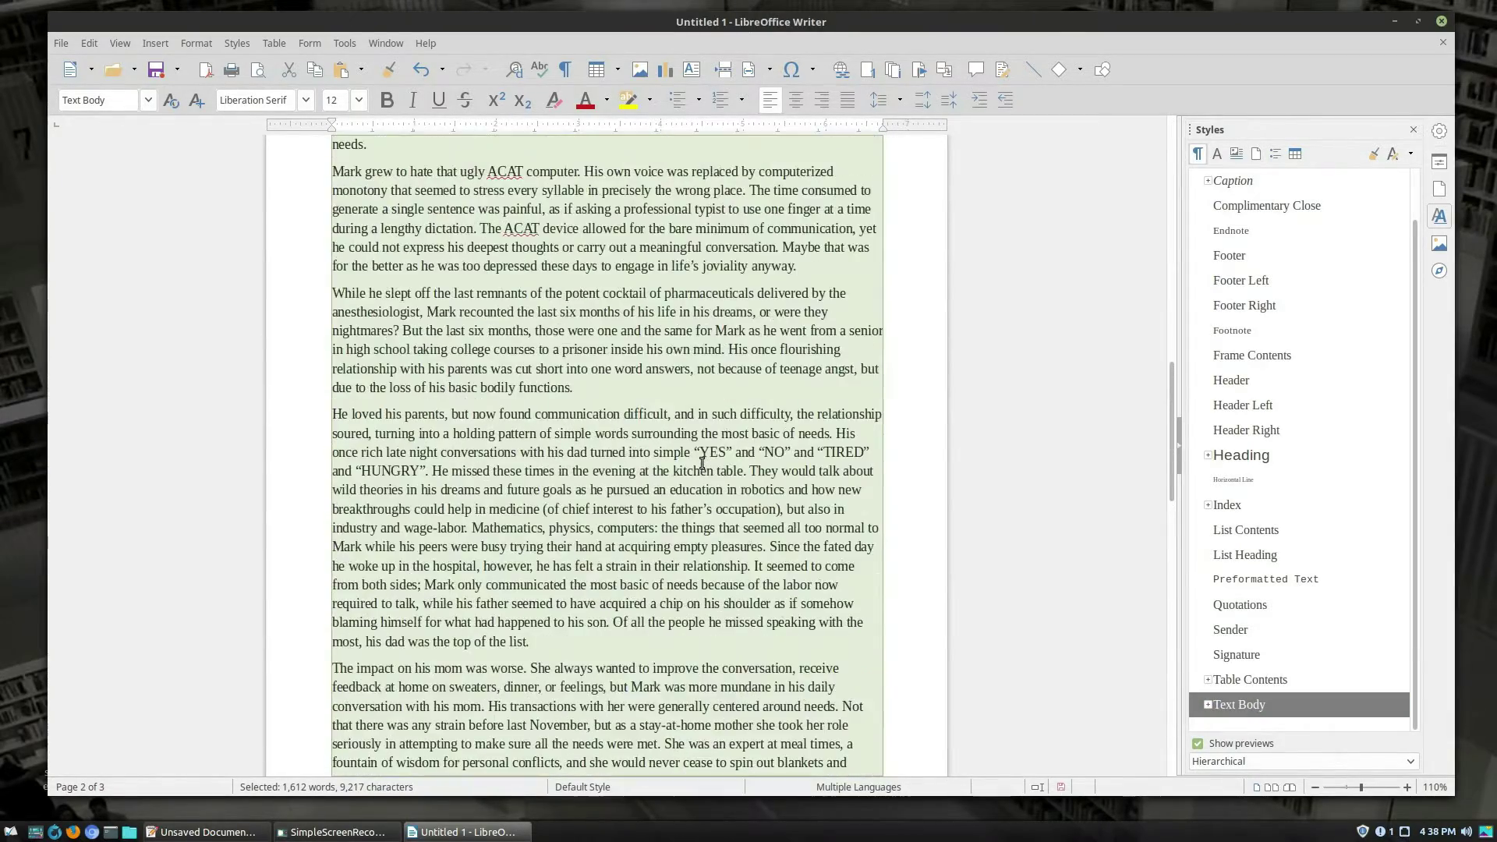
{"action": "scroll", "coordinate": [1224, 257], "scroll_direction": "up", "scroll_amount": 1}
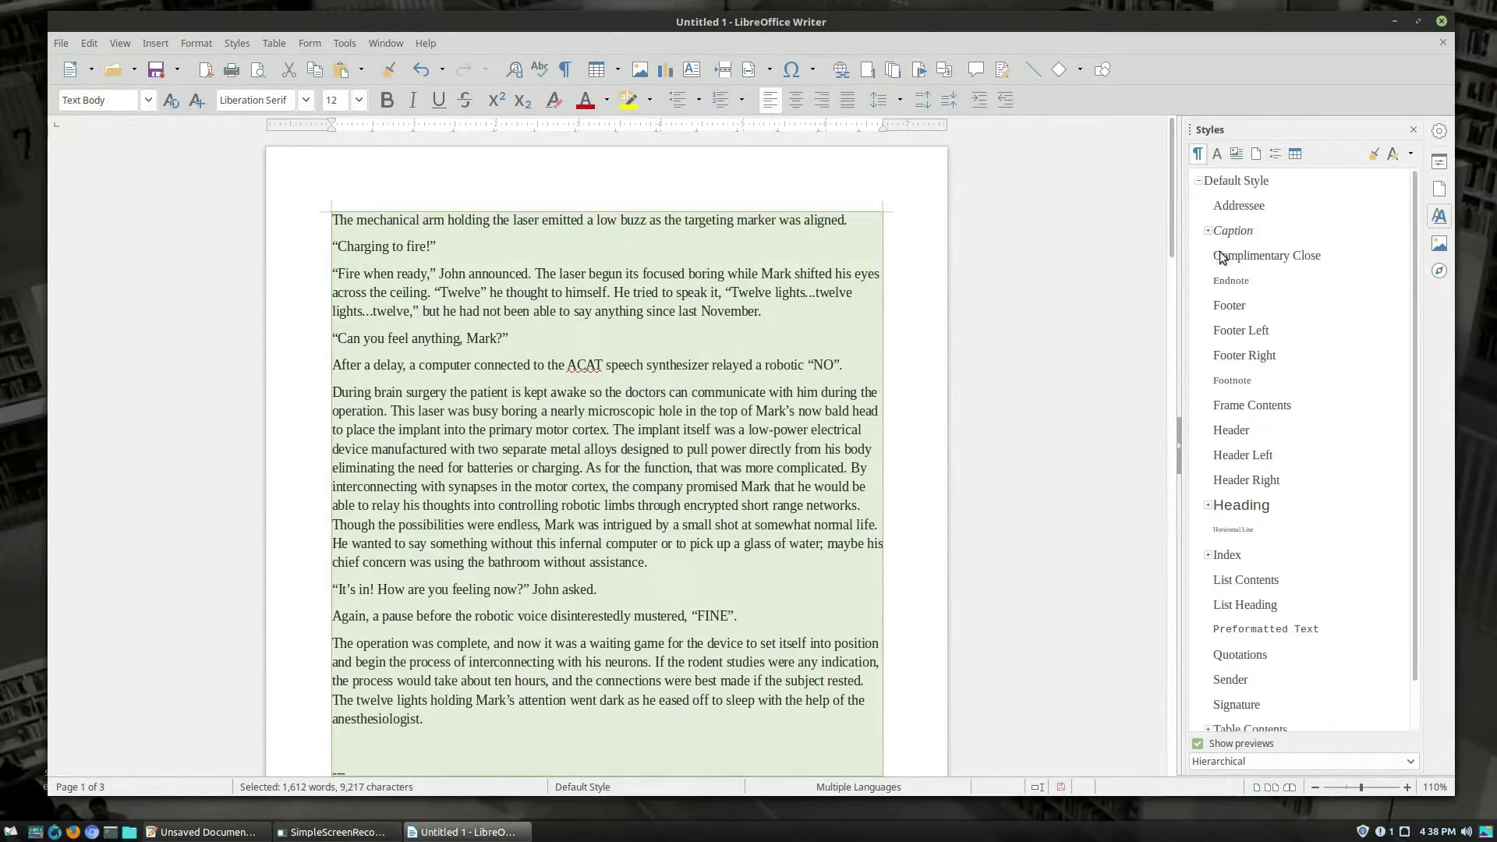
{"action": "double_click", "coordinate": [1267, 181]}
{"action": "scroll", "coordinate": [673, 513], "scroll_direction": "up", "scroll_amount": 20}
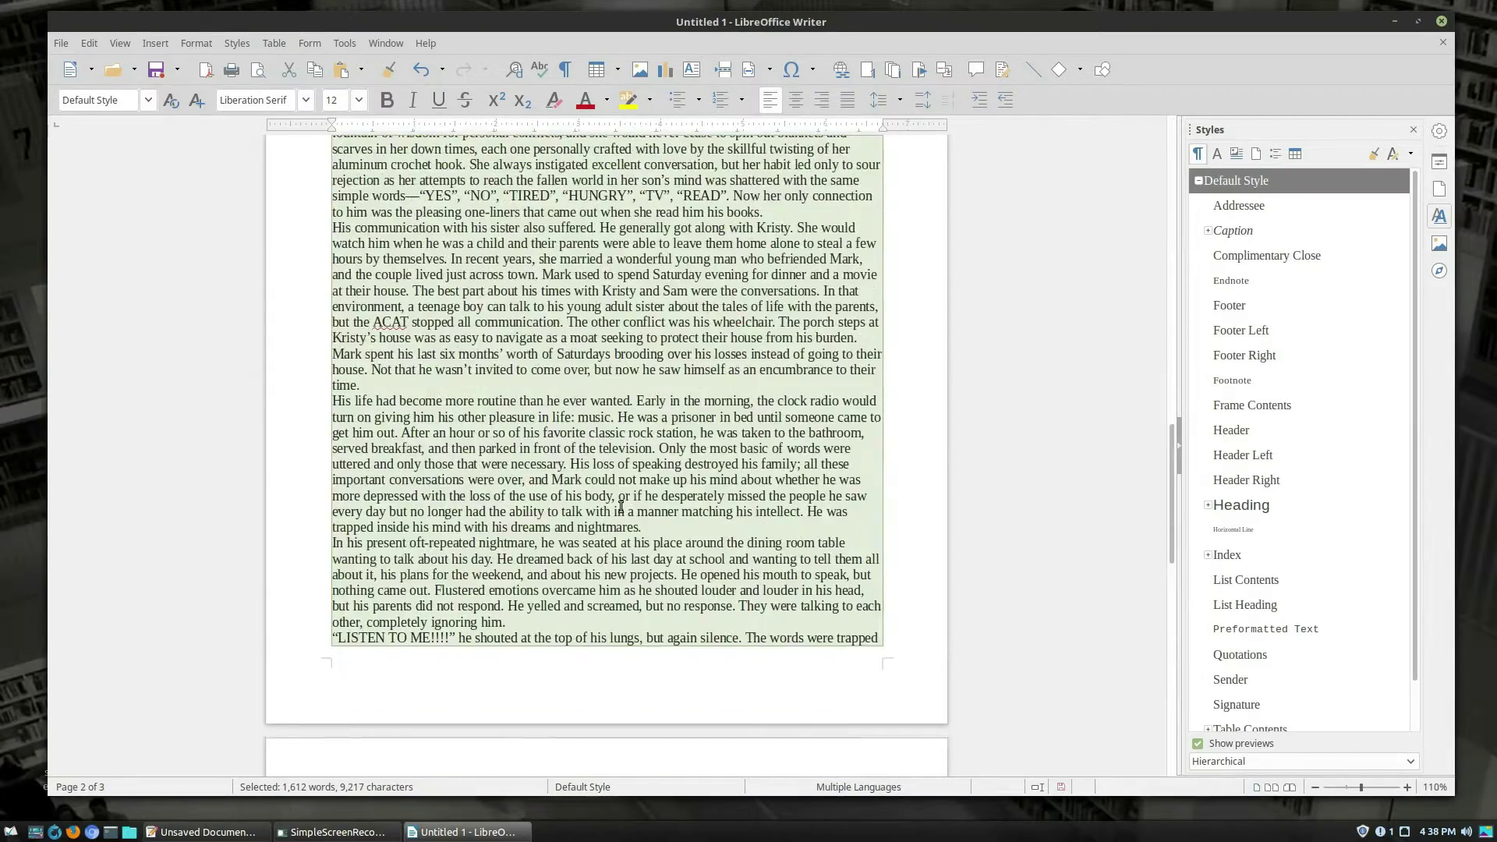
{"action": "scroll", "coordinate": [627, 499], "scroll_direction": "up", "scroll_amount": 3}
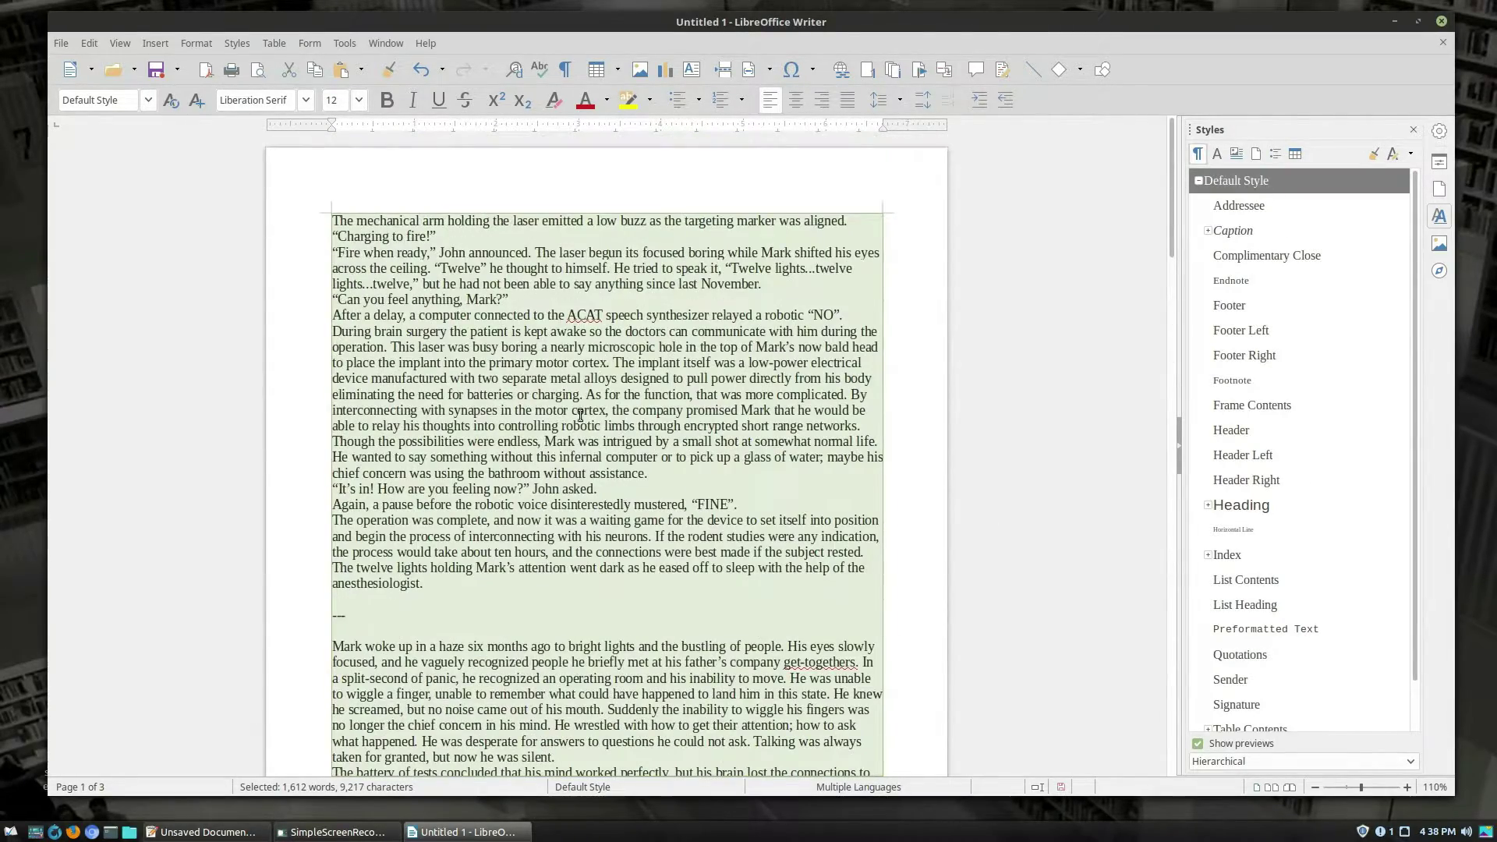
{"action": "left_click", "coordinate": [581, 415]}
{"action": "right_click", "coordinate": [1249, 181]}
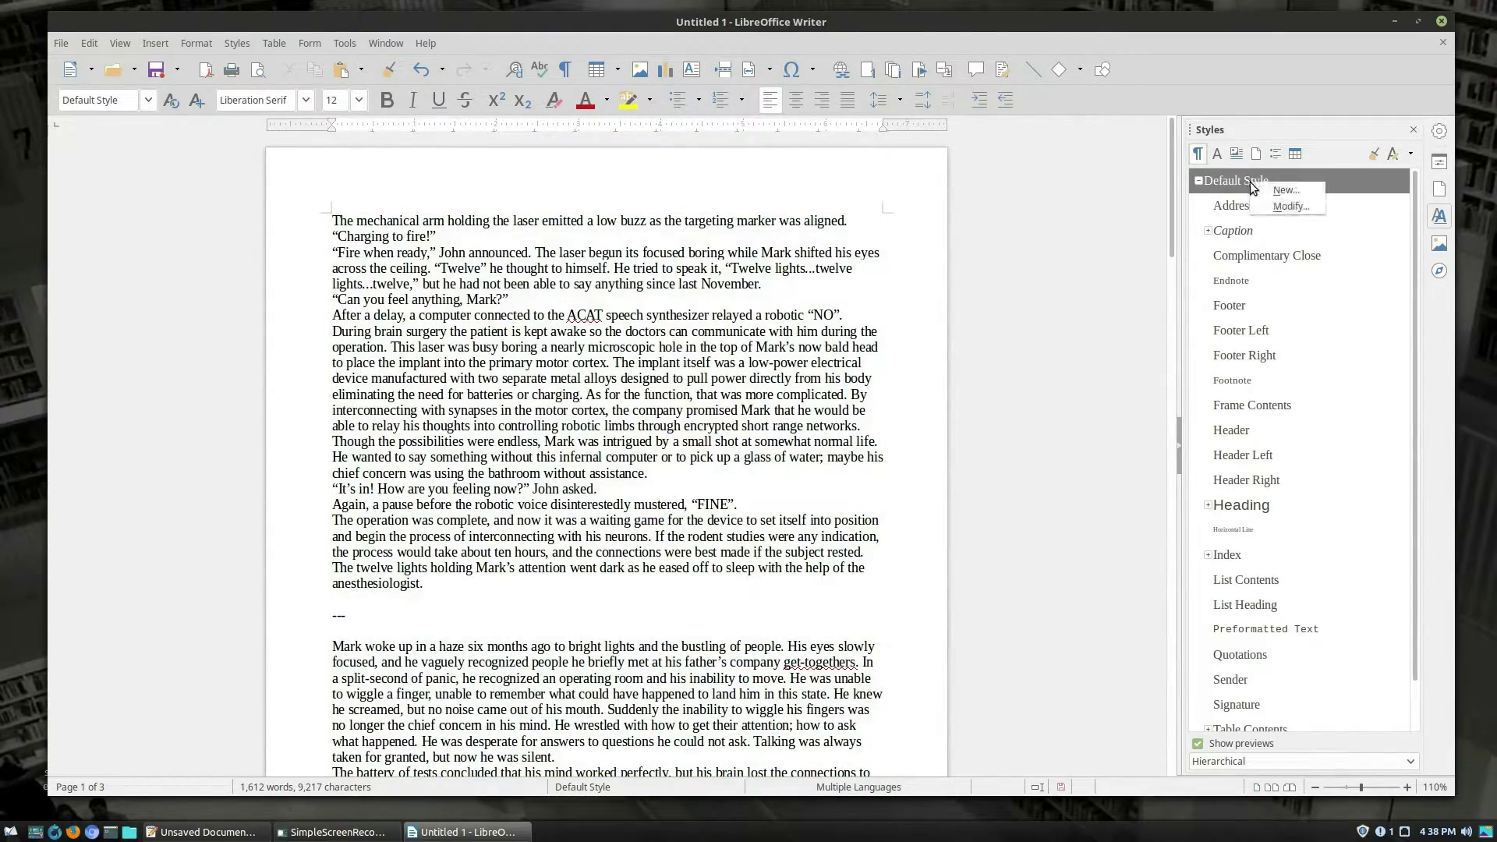
Step: Modify Default Style with 0.20" spacing below paragraphs and apply it
{"action": "left_click", "coordinate": [1299, 209]}
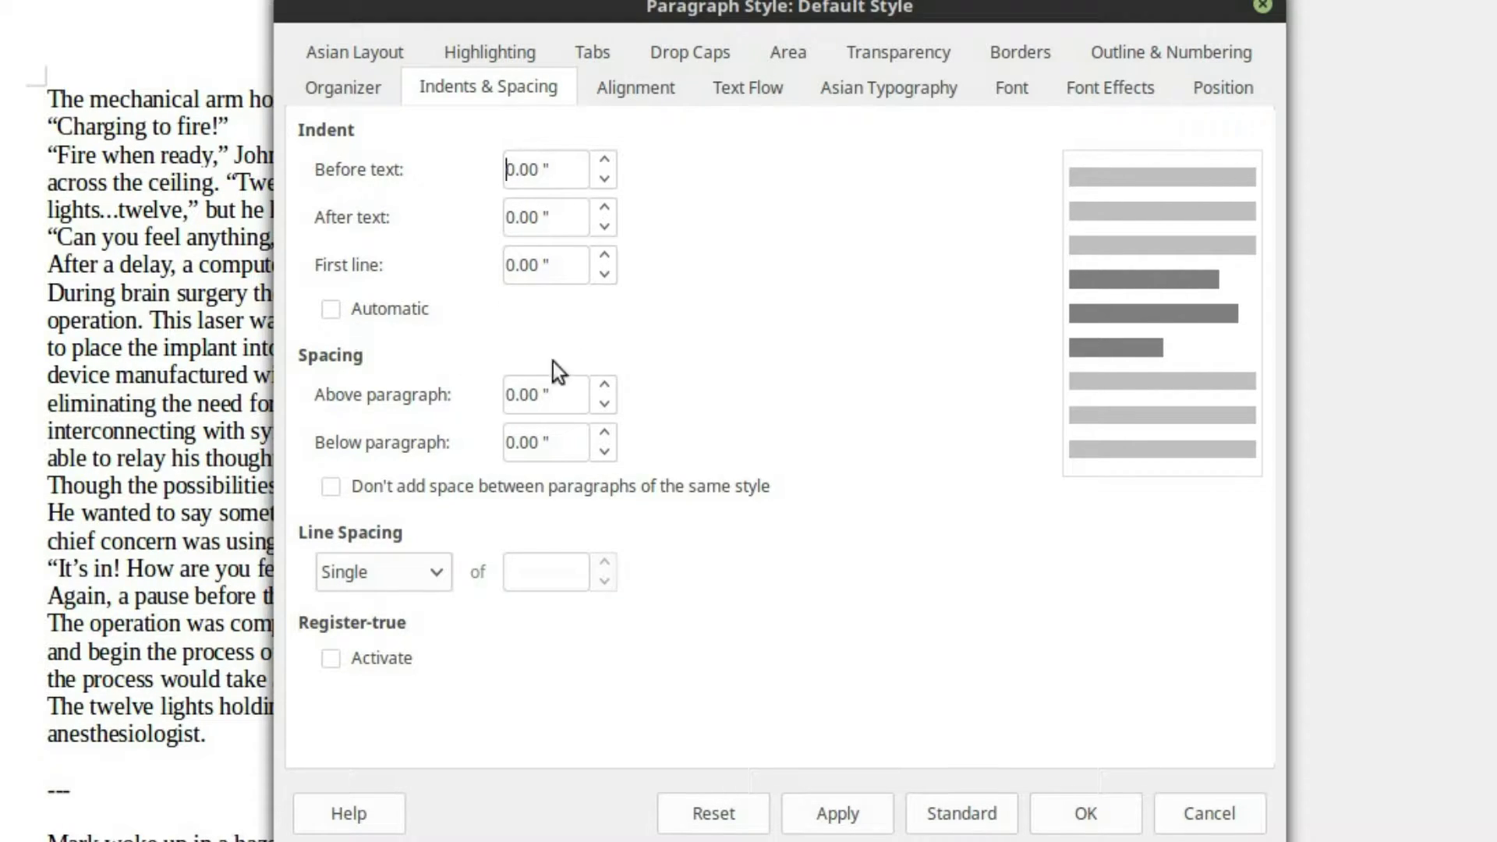
{"action": "left_click", "coordinate": [609, 432]}
{"action": "left_click", "coordinate": [610, 432]}
{"action": "left_click", "coordinate": [610, 432]}
{"action": "left_click", "coordinate": [610, 432]}
{"action": "left_click", "coordinate": [610, 432]}
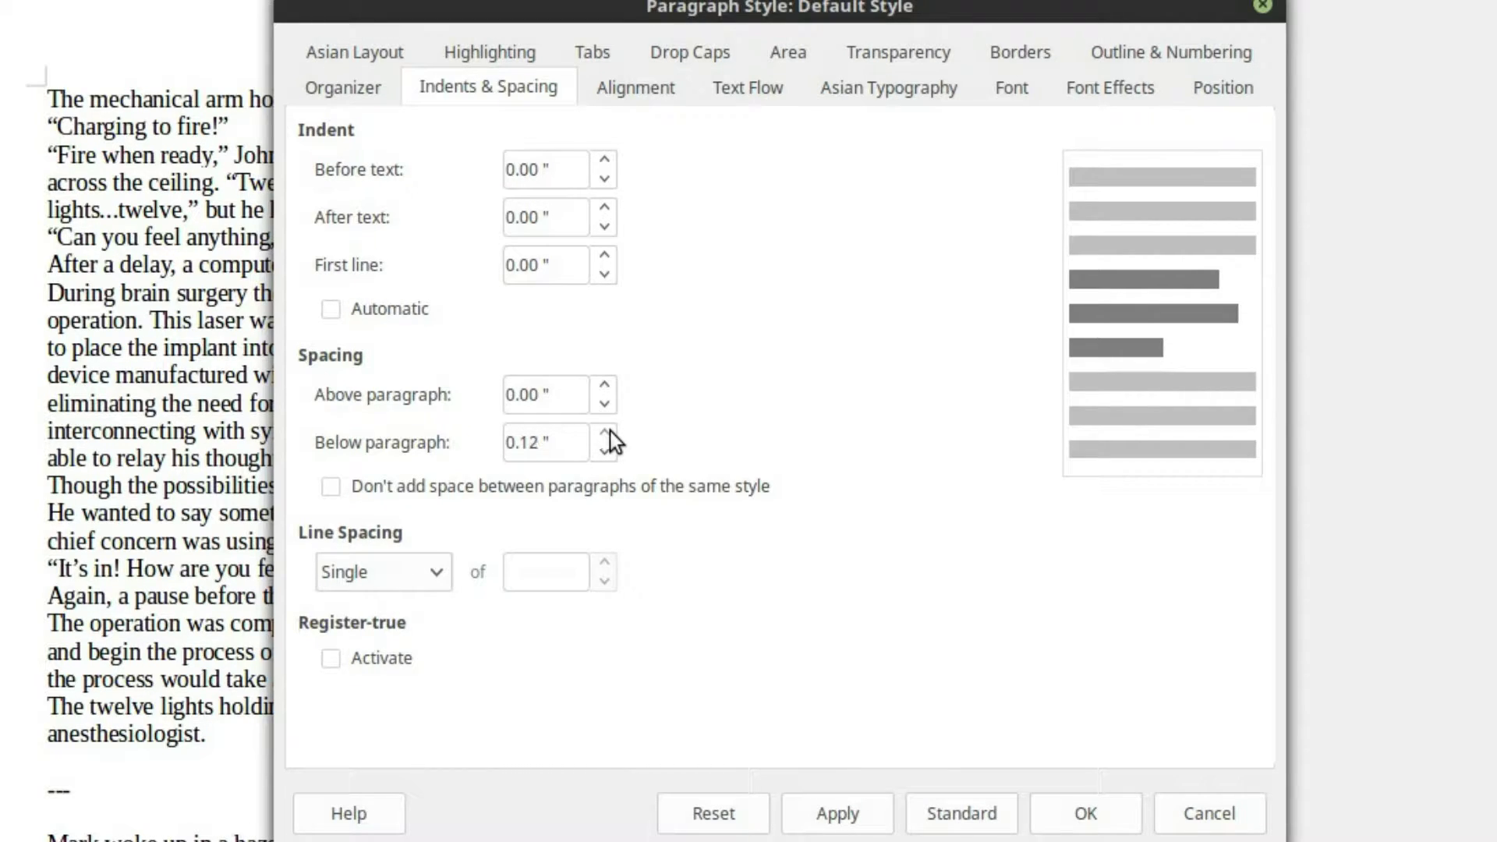
{"action": "left_click", "coordinate": [605, 432]}
{"action": "left_click", "coordinate": [605, 432]}
{"action": "left_click", "coordinate": [606, 432]}
{"action": "left_click", "coordinate": [605, 432]}
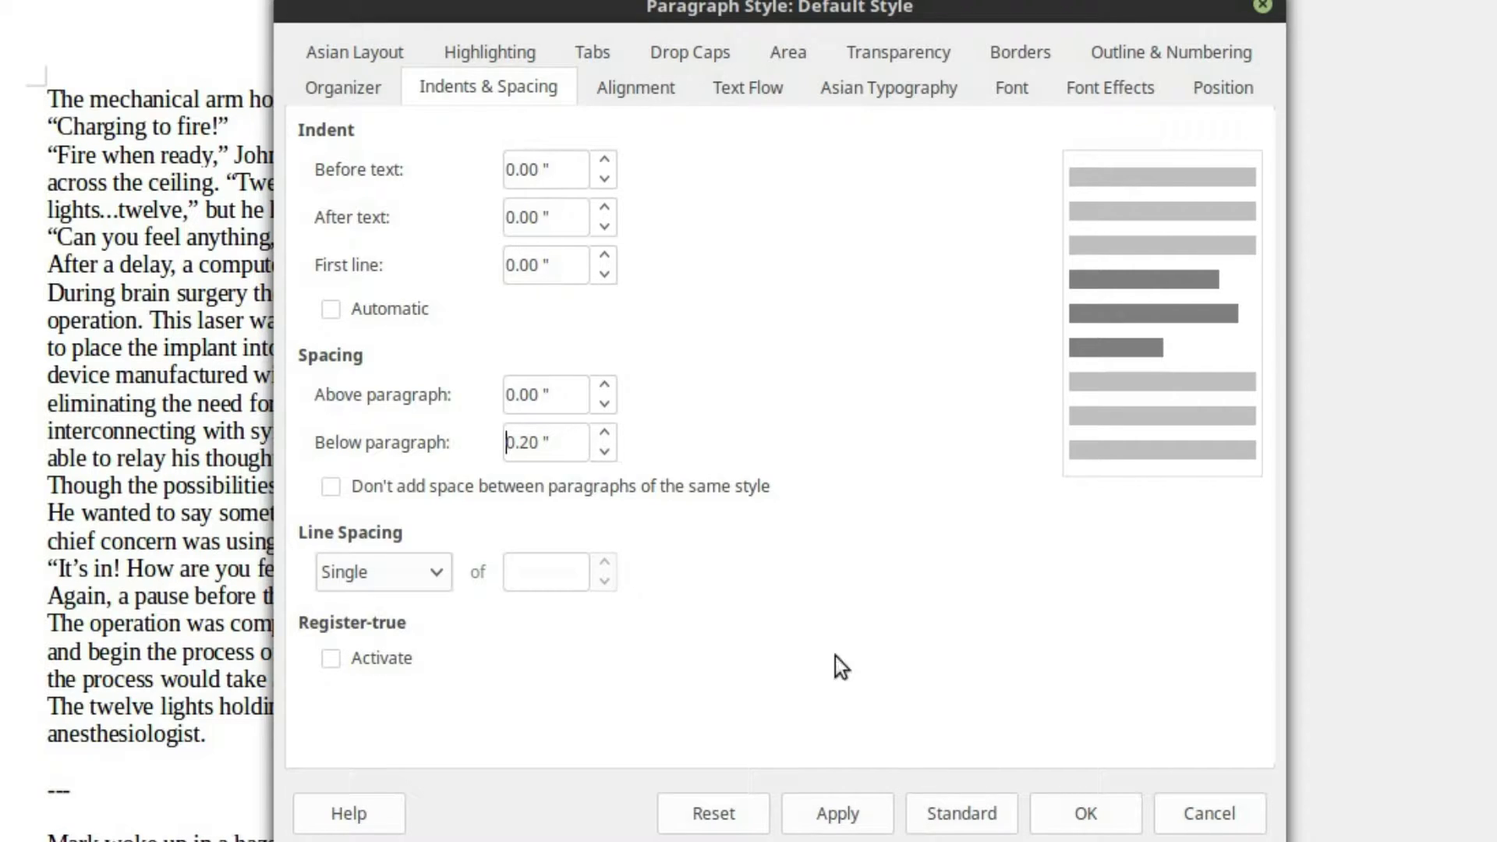
{"action": "left_click", "coordinate": [840, 813]}
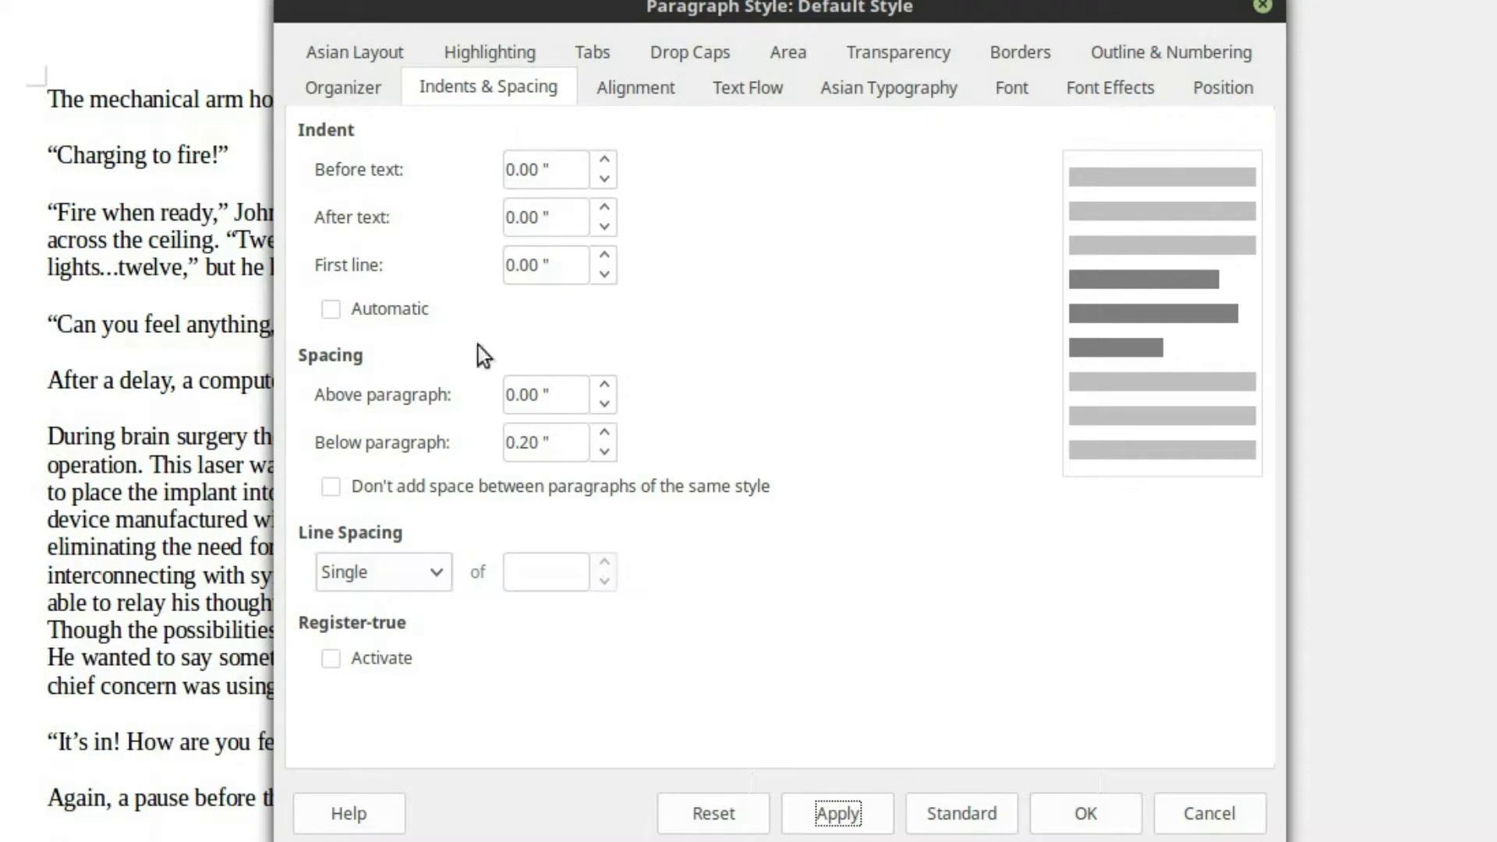
Step: Lower the Default Style's below-paragraph spacing to 0.14" and apply
{"action": "left_click", "coordinate": [606, 451]}
{"action": "left_click", "coordinate": [606, 451]}
{"action": "left_click", "coordinate": [606, 451]}
{"action": "left_click", "coordinate": [840, 816]}
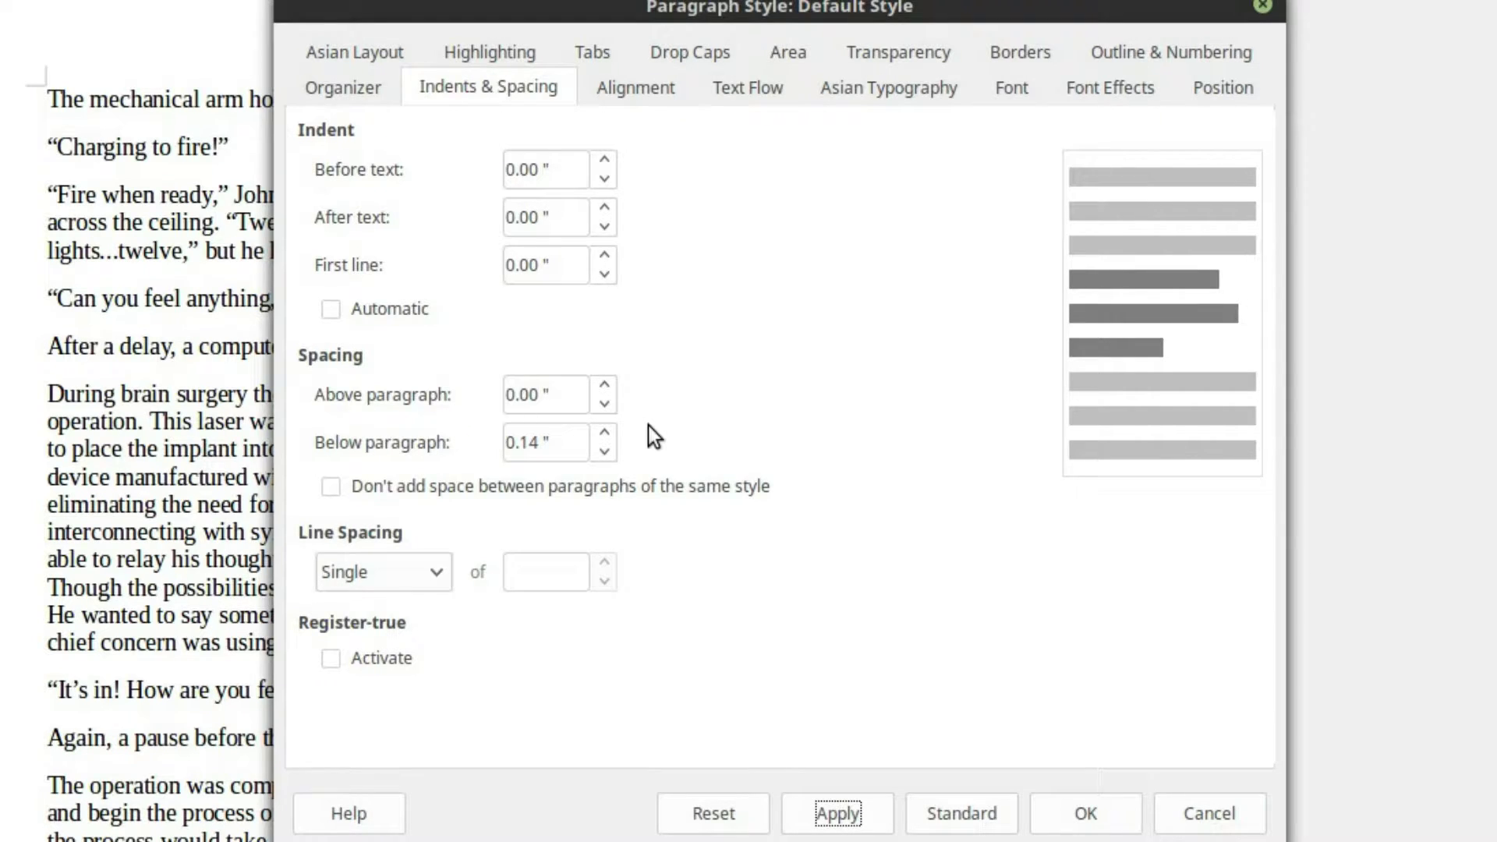
Step: Give Default Style a 0.30" first-line indent and apply it
{"action": "left_click", "coordinate": [604, 257]}
{"action": "left_click", "coordinate": [603, 257]}
{"action": "left_click", "coordinate": [604, 258]}
{"action": "left_click", "coordinate": [604, 257]}
{"action": "left_click", "coordinate": [603, 257]}
{"action": "left_click", "coordinate": [603, 257]}
{"action": "left_click", "coordinate": [604, 257]}
{"action": "double_click", "coordinate": [603, 259]}
{"action": "triple_click", "coordinate": [603, 258]}
{"action": "triple_click", "coordinate": [602, 257]}
{"action": "left_click", "coordinate": [602, 260]}
{"action": "left_click", "coordinate": [604, 274]}
{"action": "left_click", "coordinate": [834, 811]}
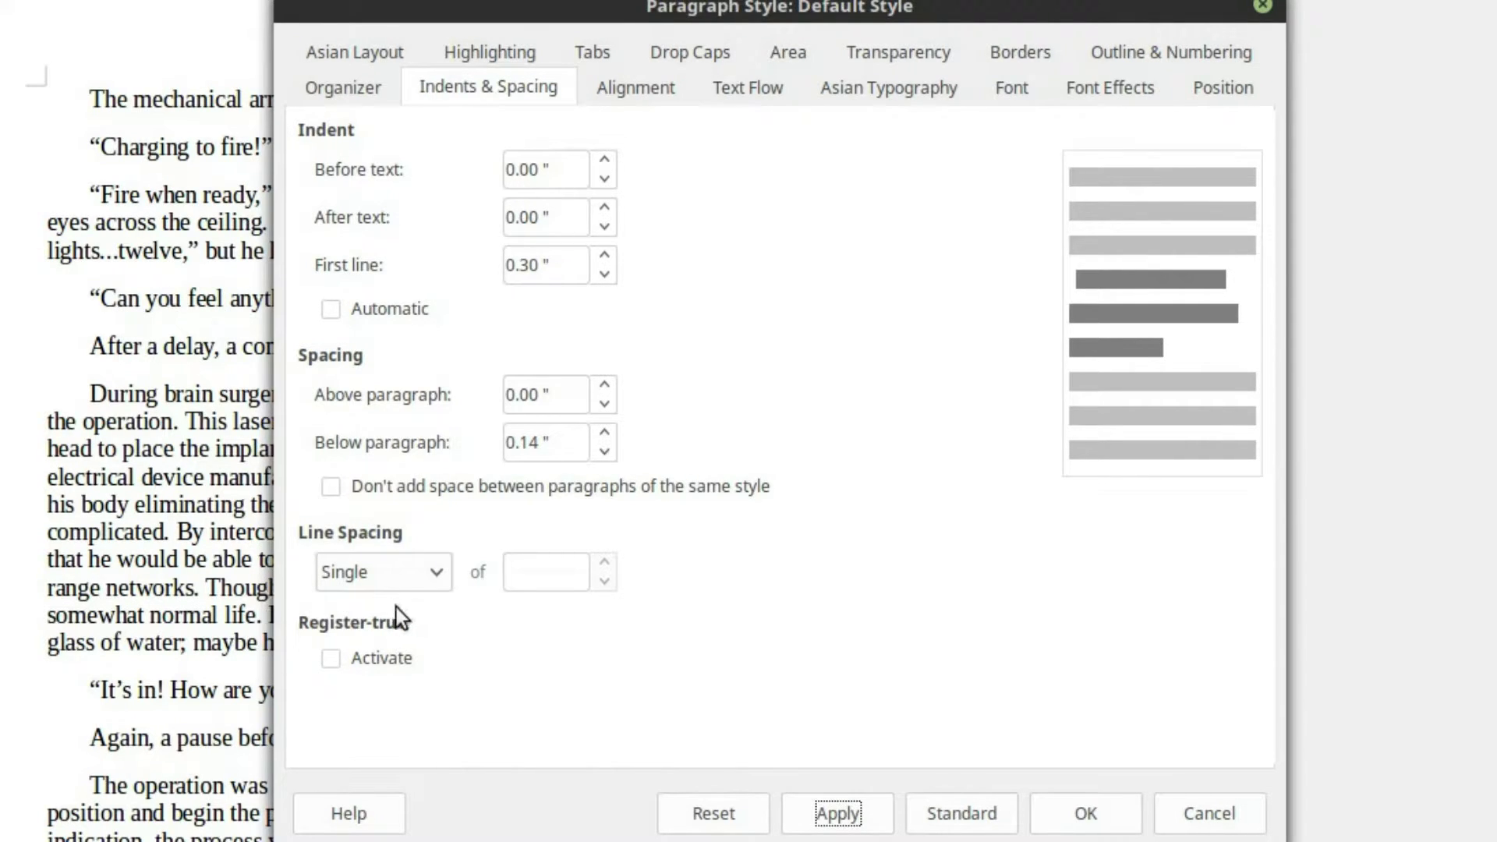
Step: Try Double, 1.5 and 1.15 line spacing, applying each in turn
{"action": "left_click", "coordinate": [433, 585]}
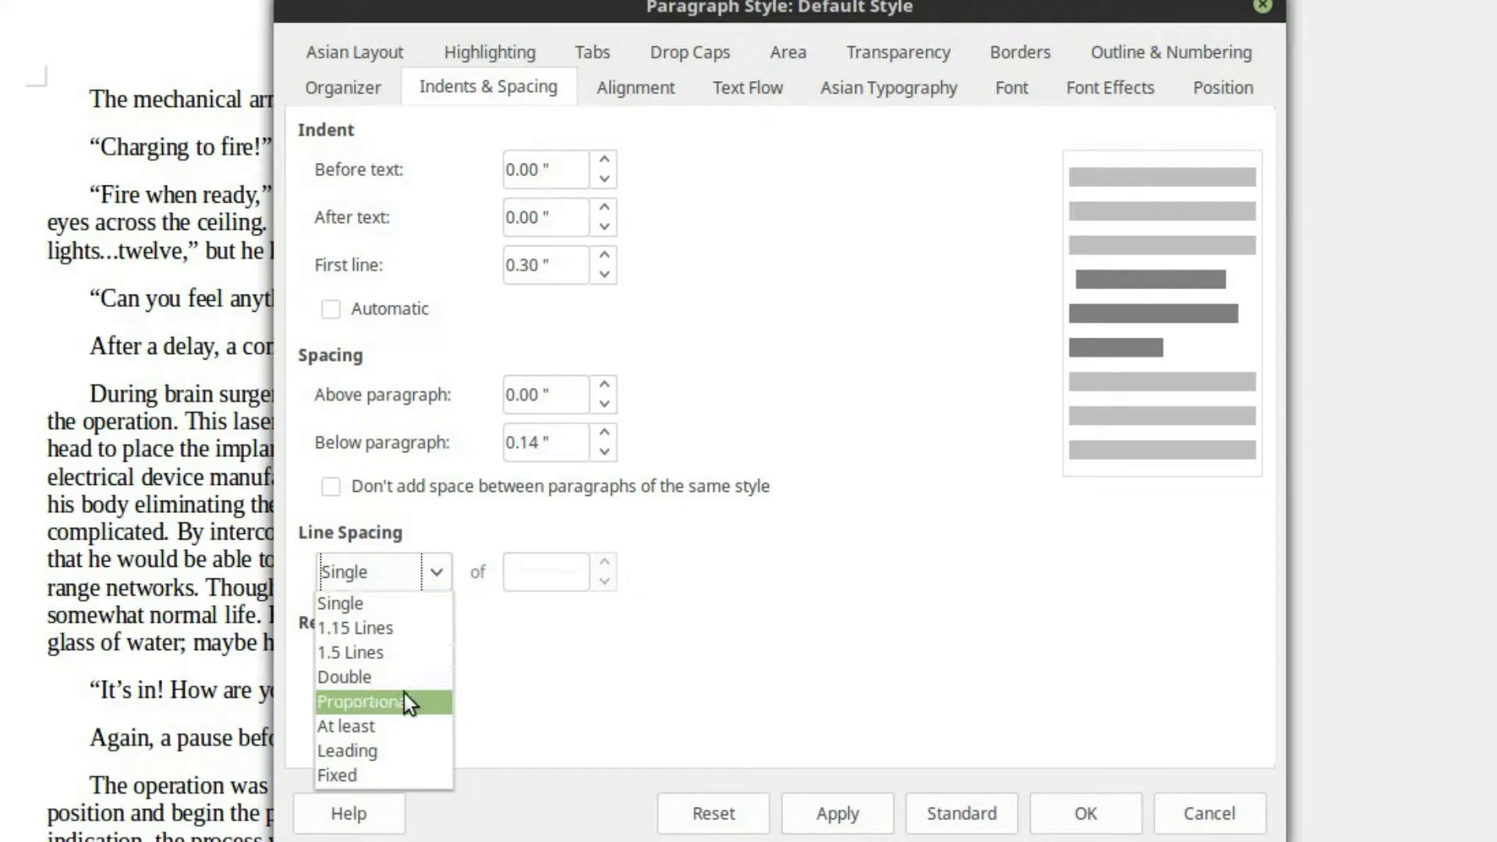
{"action": "left_click", "coordinate": [394, 674]}
{"action": "left_click", "coordinate": [855, 819]}
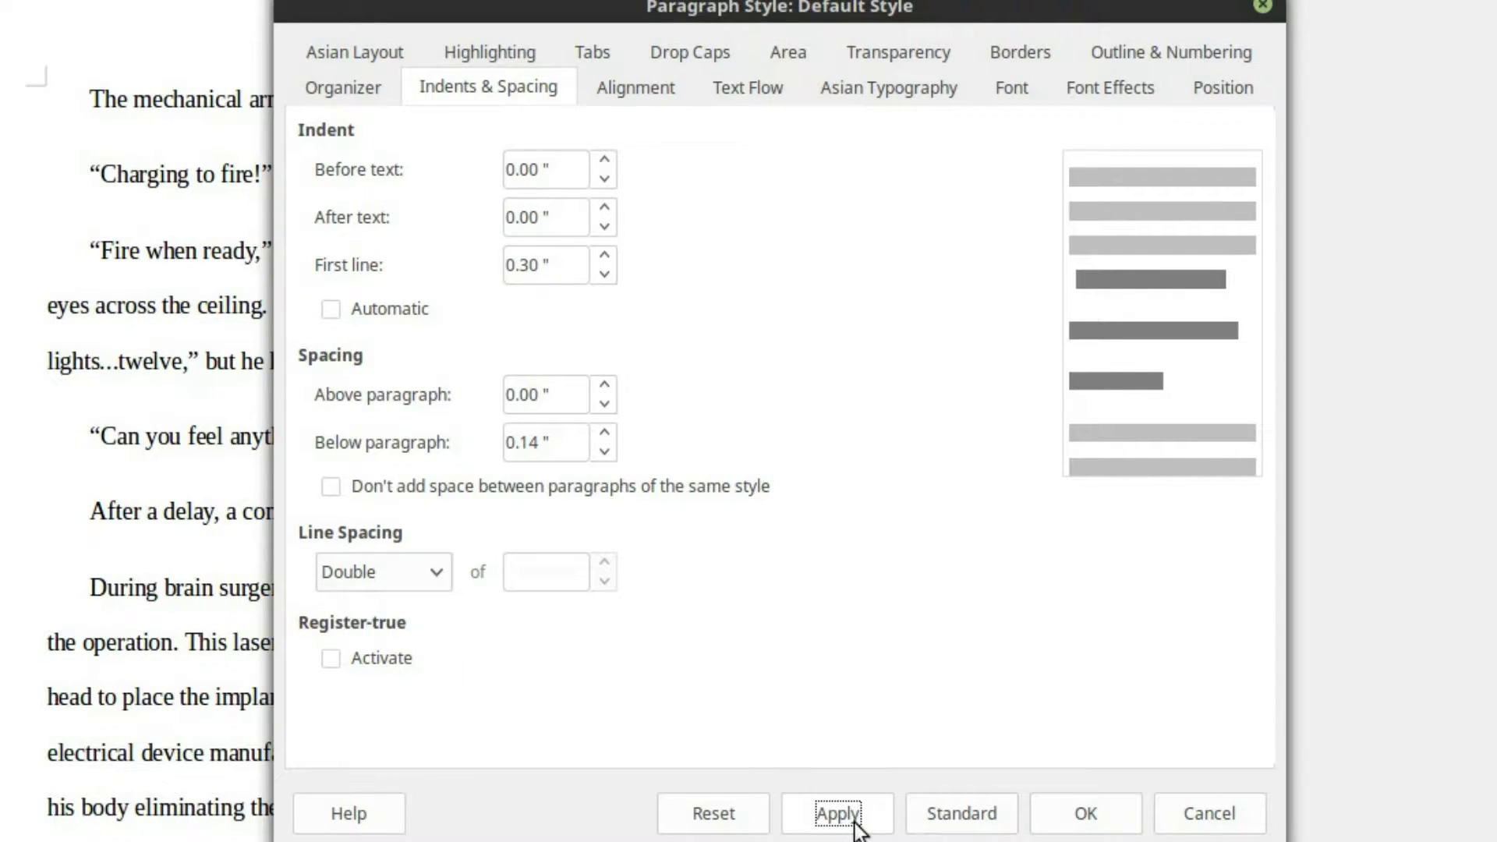
{"action": "left_click", "coordinate": [443, 587]}
{"action": "left_click", "coordinate": [433, 648]}
{"action": "left_click", "coordinate": [829, 825]}
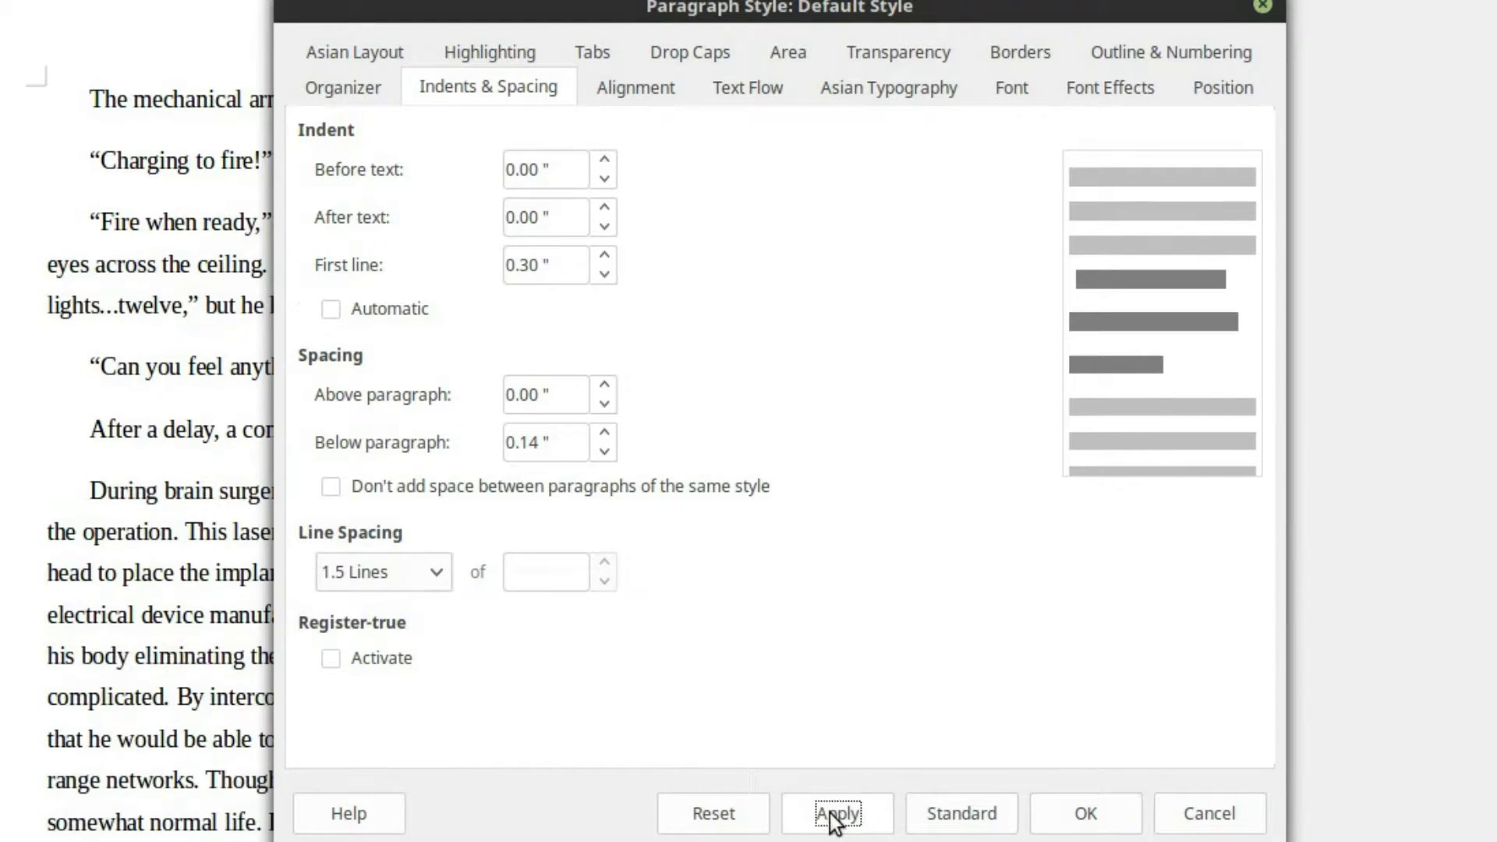
{"action": "left_click", "coordinate": [426, 579]}
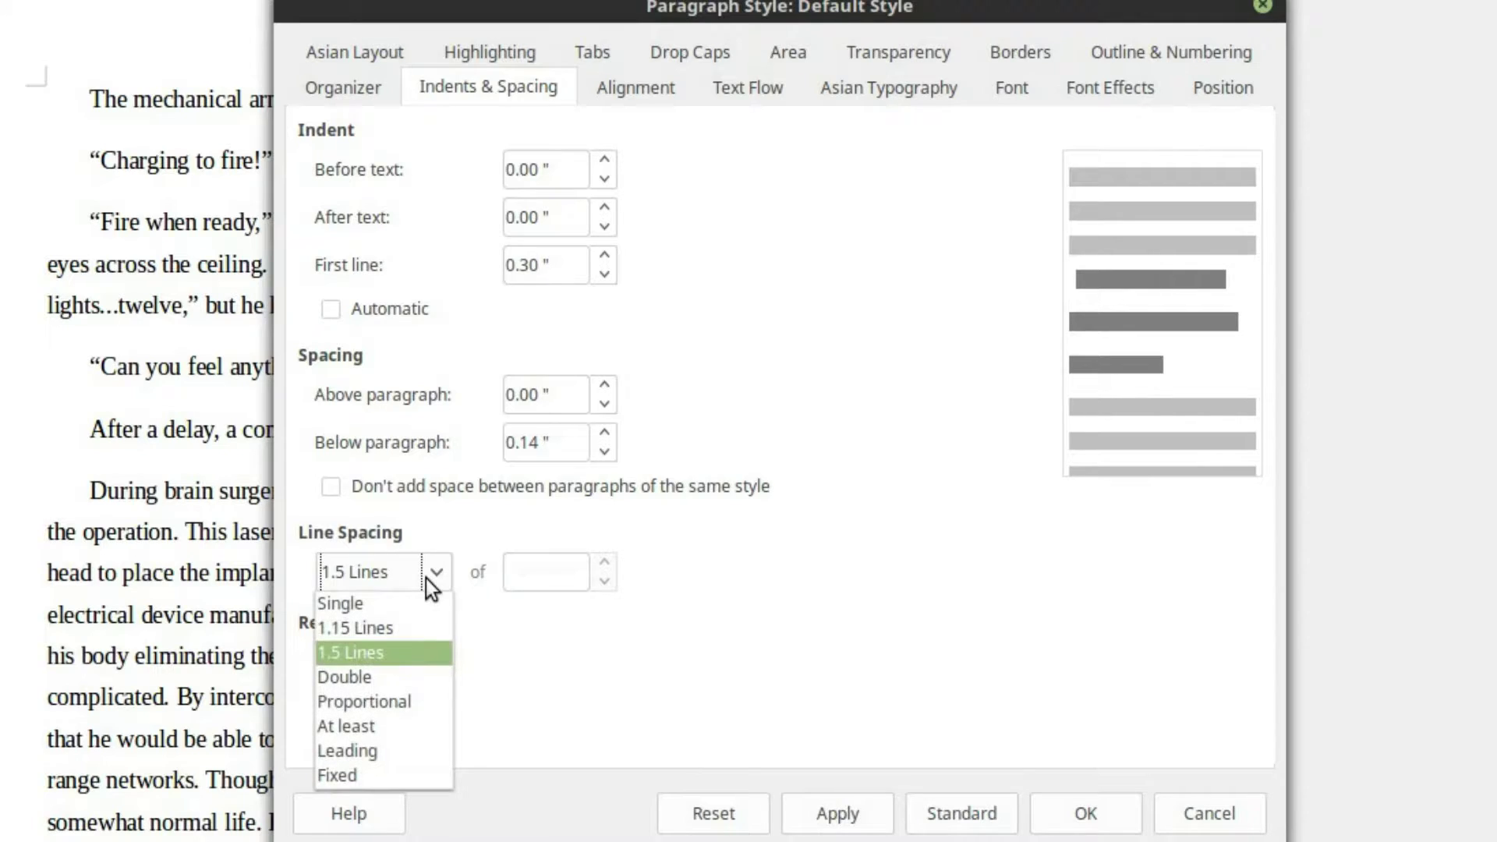
{"action": "left_click", "coordinate": [413, 628]}
{"action": "left_click", "coordinate": [866, 828]}
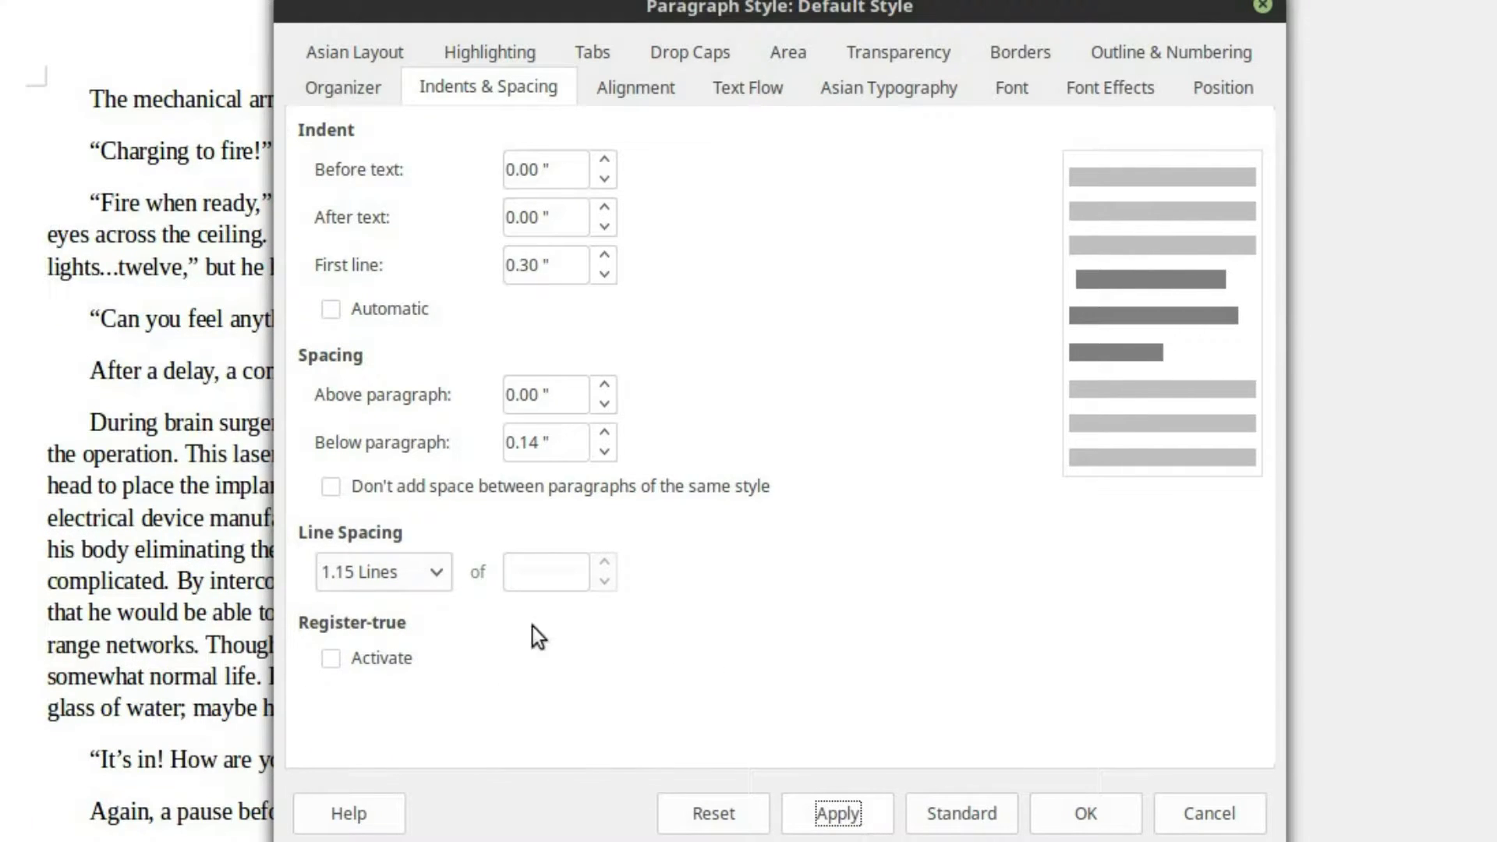
Step: Try Proportional 115% line spacing, then settle on 1.5 Lines and apply it
{"action": "left_click", "coordinate": [421, 570]}
{"action": "left_click", "coordinate": [399, 654]}
{"action": "left_click", "coordinate": [826, 814]}
{"action": "left_click", "coordinate": [434, 574]}
{"action": "left_click", "coordinate": [408, 702]}
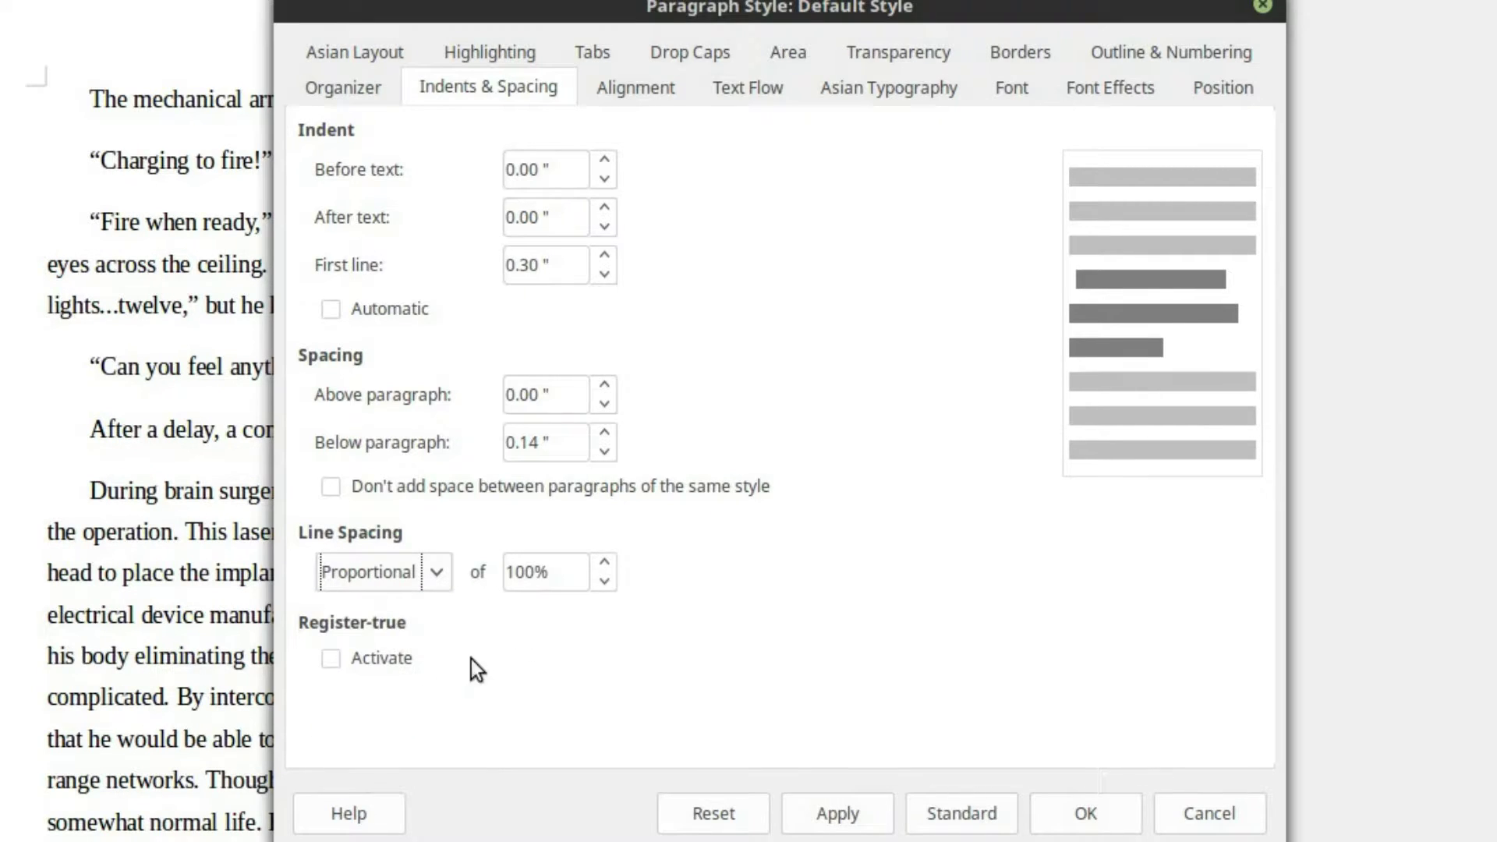
{"action": "left_click_drag", "start_coordinate": [606, 563], "coordinate": [607, 562]}
{"action": "left_click", "coordinate": [837, 815]}
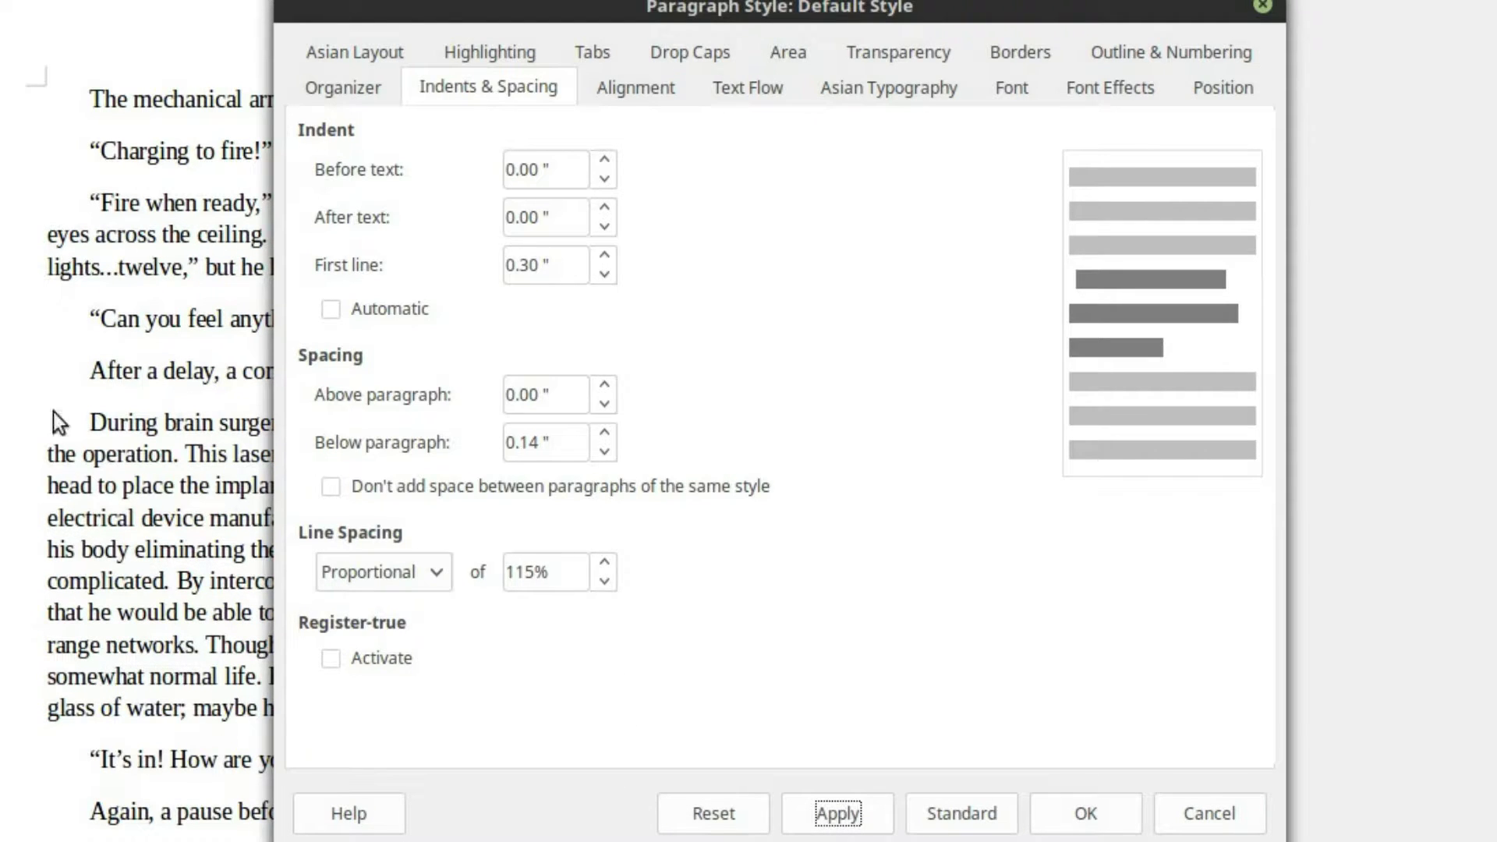
{"action": "left_click", "coordinate": [443, 566]}
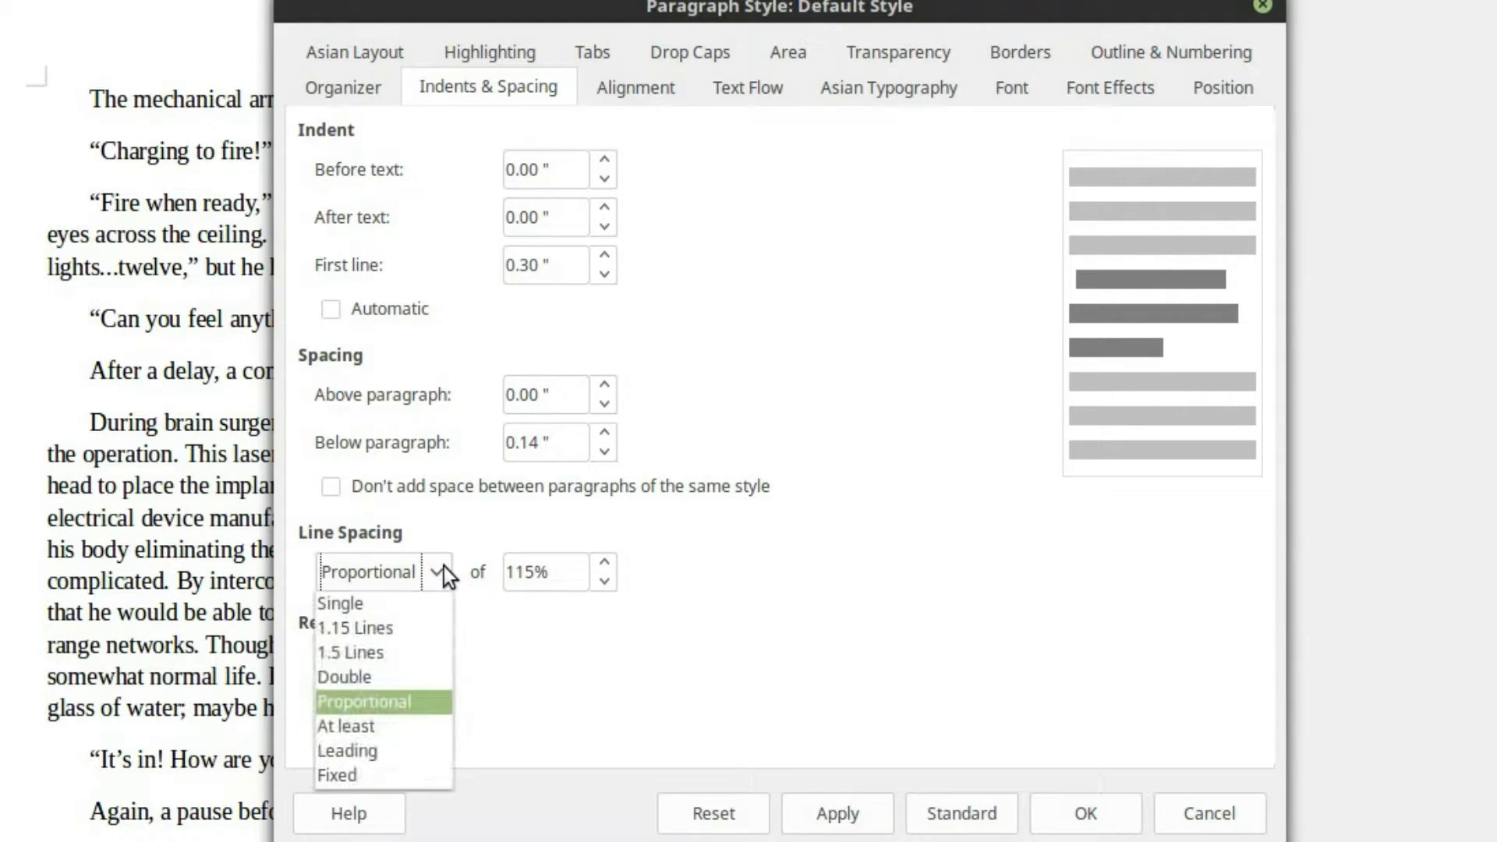
{"action": "left_click", "coordinate": [390, 652]}
{"action": "left_click", "coordinate": [833, 830]}
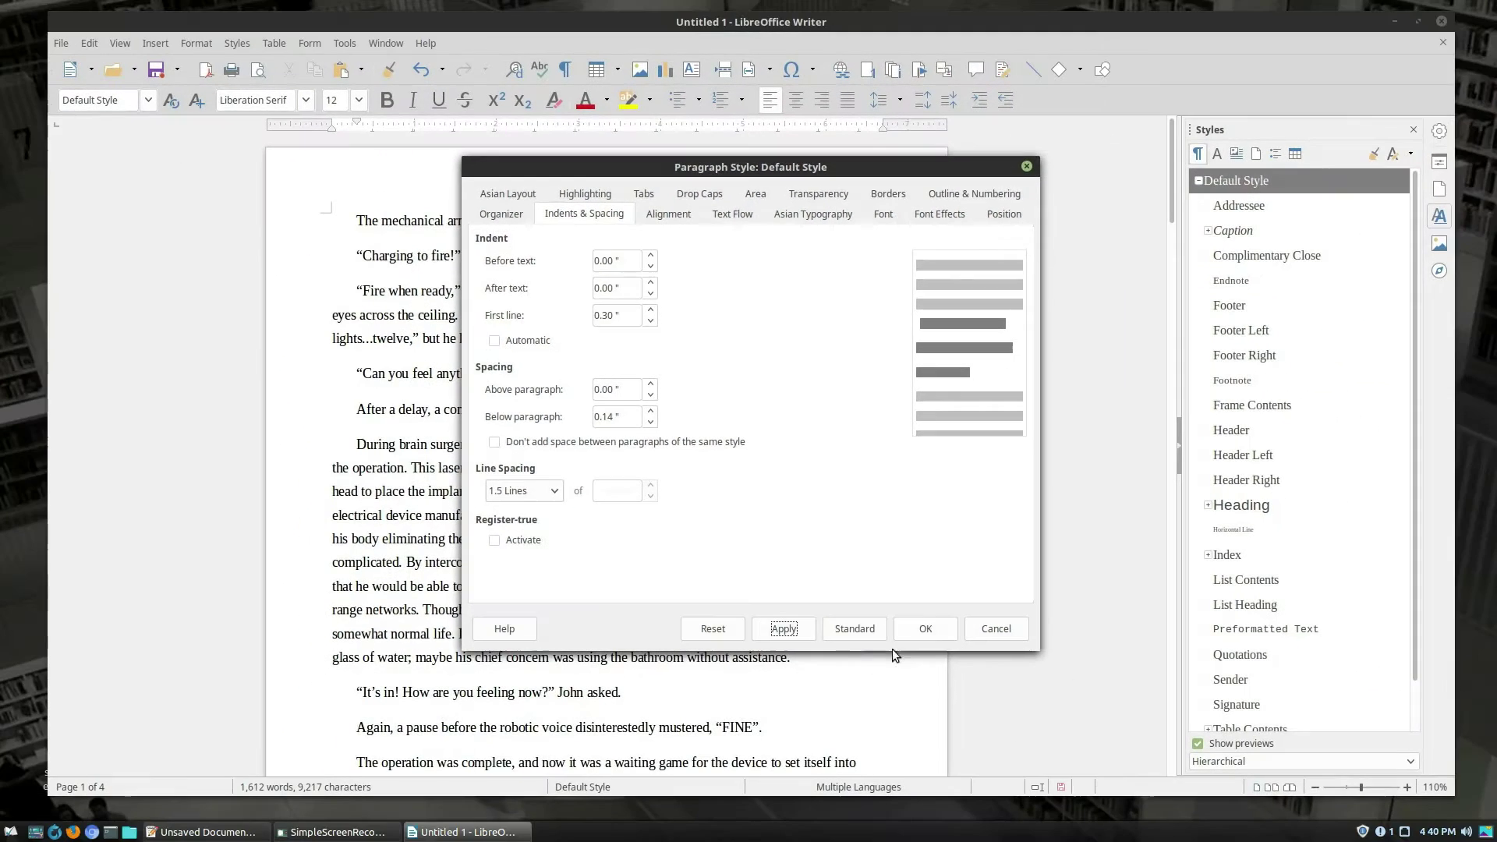
{"action": "key", "text": "Return"}
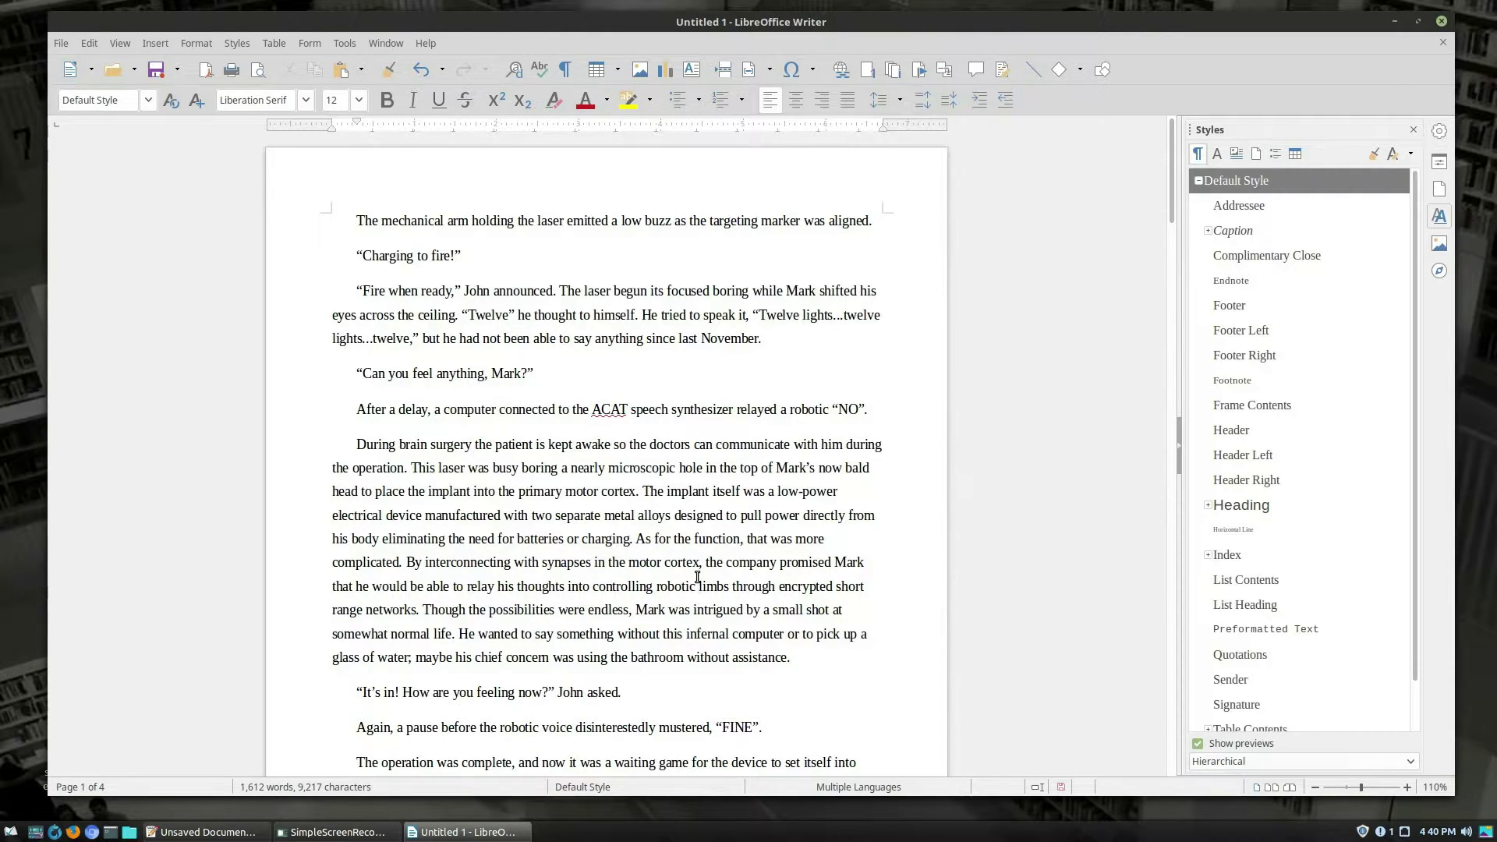
{"action": "key", "text": "ctrl+a"}
{"action": "key", "text": "Delete"}
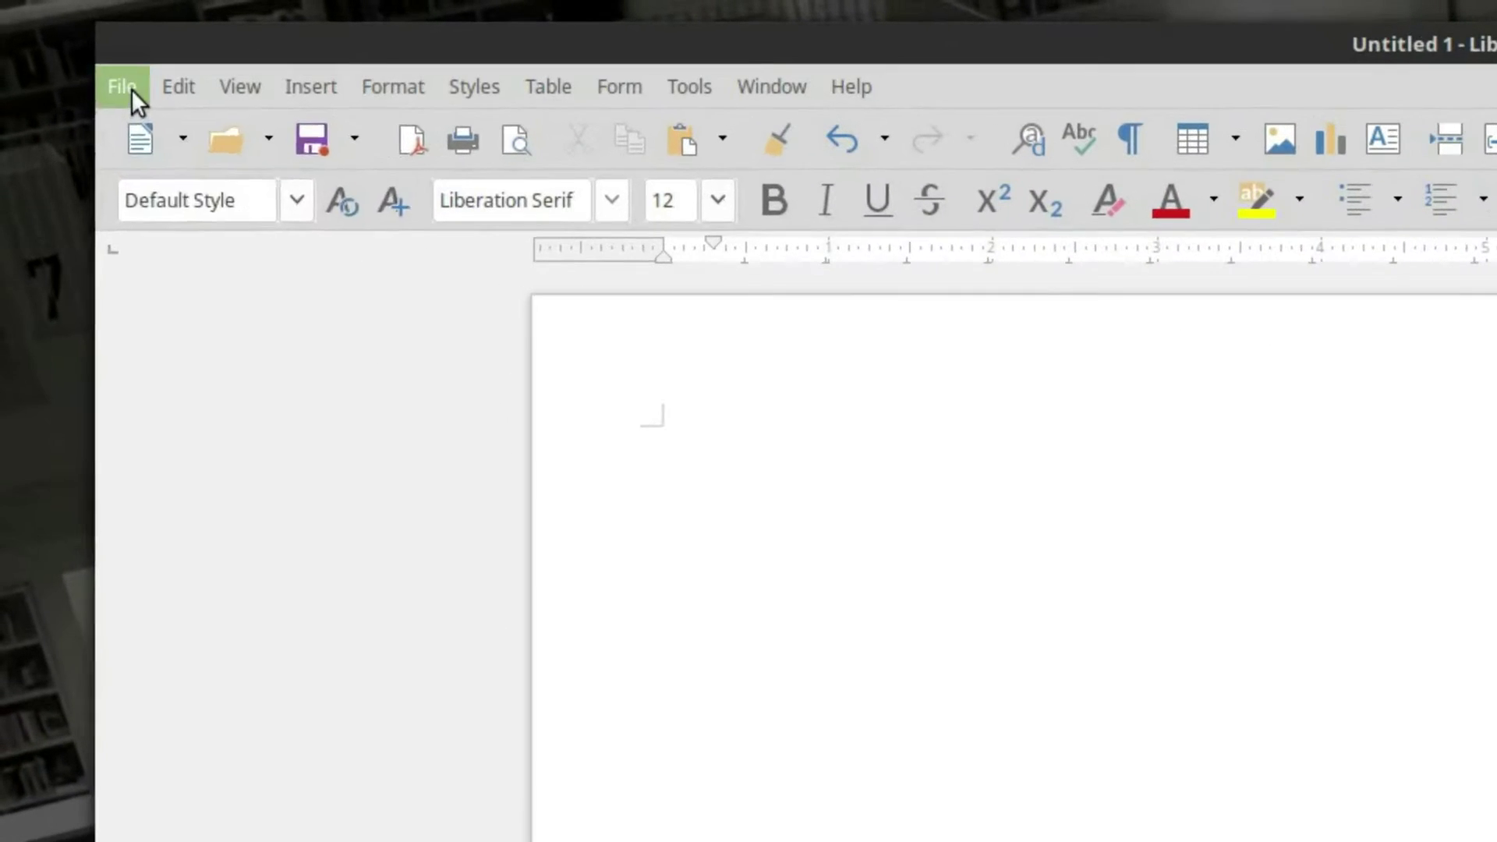
Step: Save the document as template 'Default2' in My Templates, marked as the default template
{"action": "left_click", "coordinate": [63, 44]}
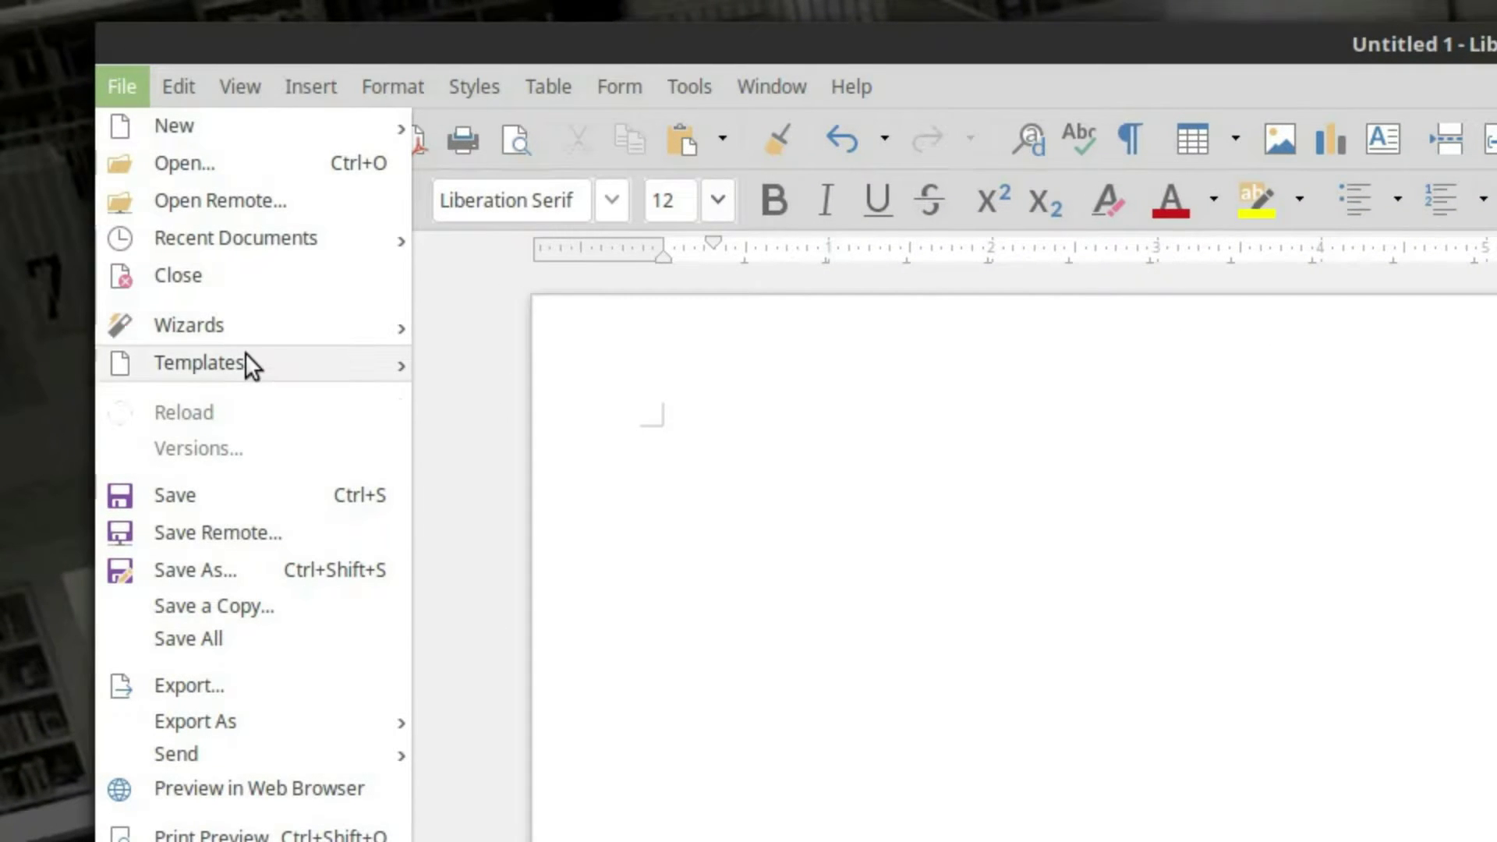
{"action": "mouse_move", "coordinate": [245, 363]}
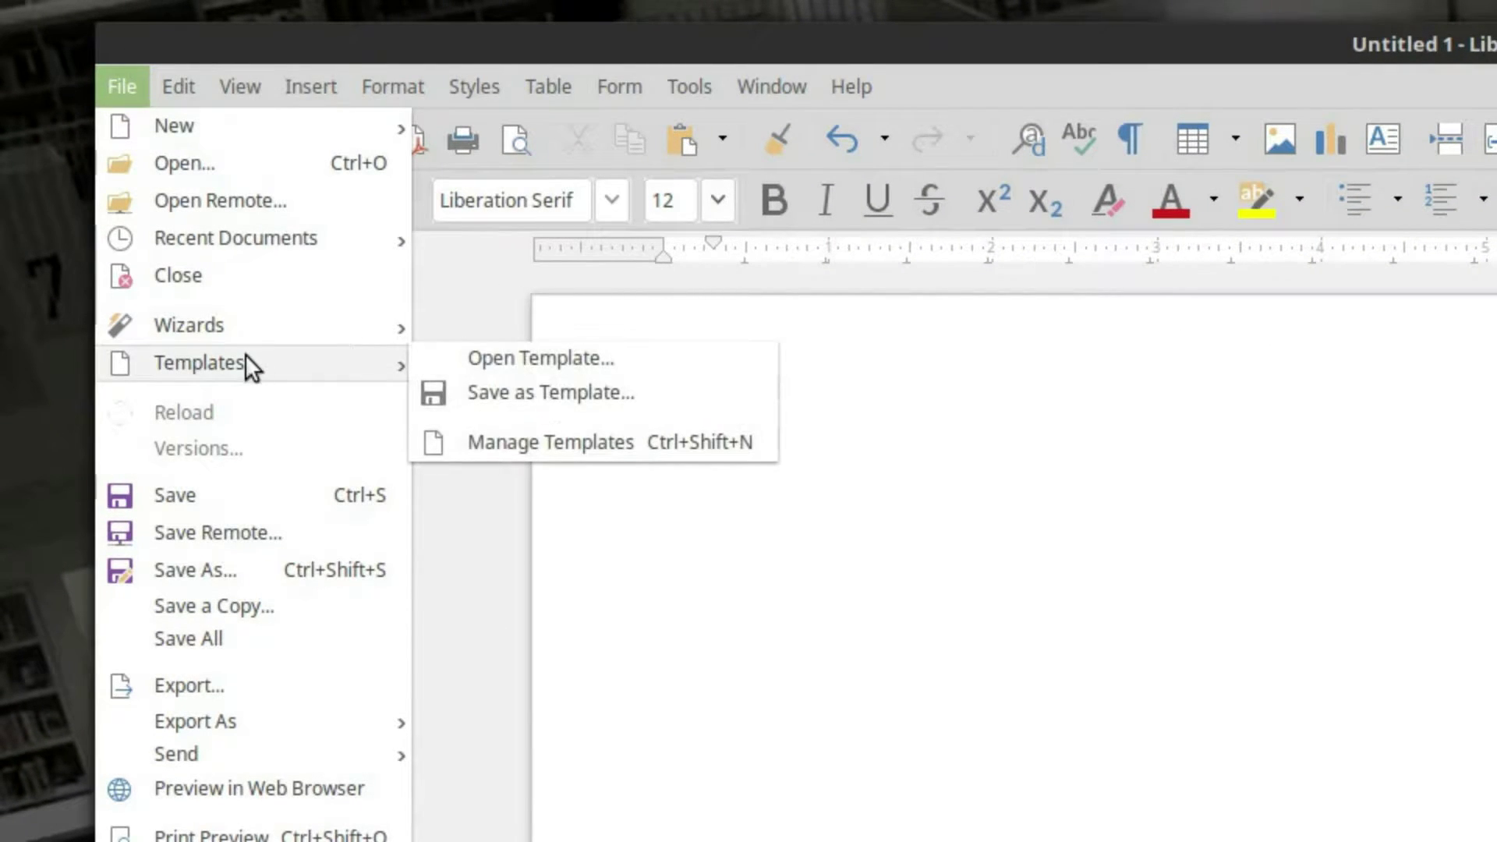
{"action": "left_click", "coordinate": [570, 401]}
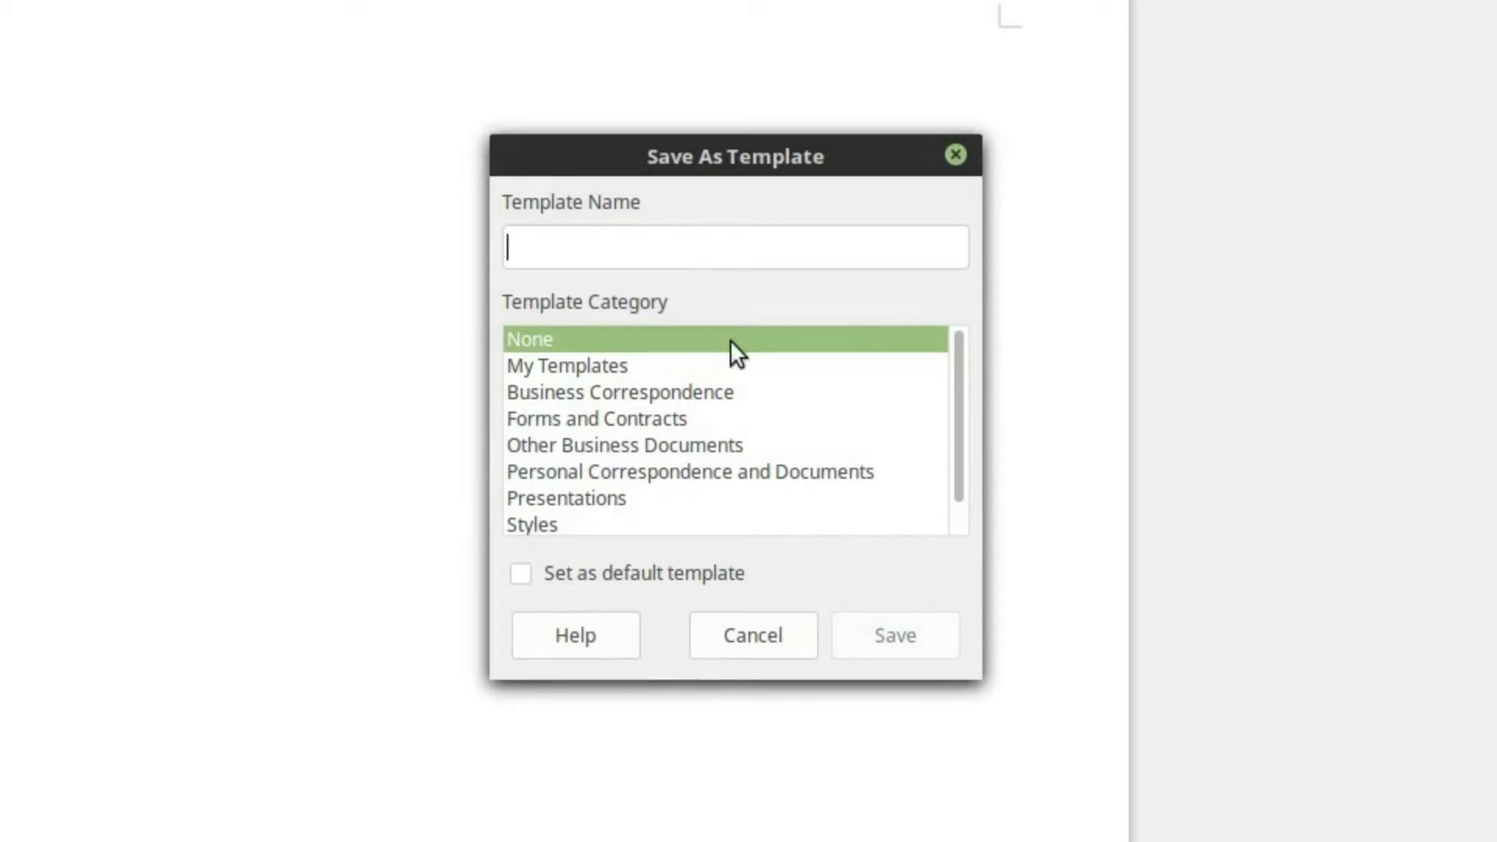
{"action": "left_click", "coordinate": [630, 364]}
{"action": "left_click", "coordinate": [650, 235]}
{"action": "type", "text": "Defaulkt"}
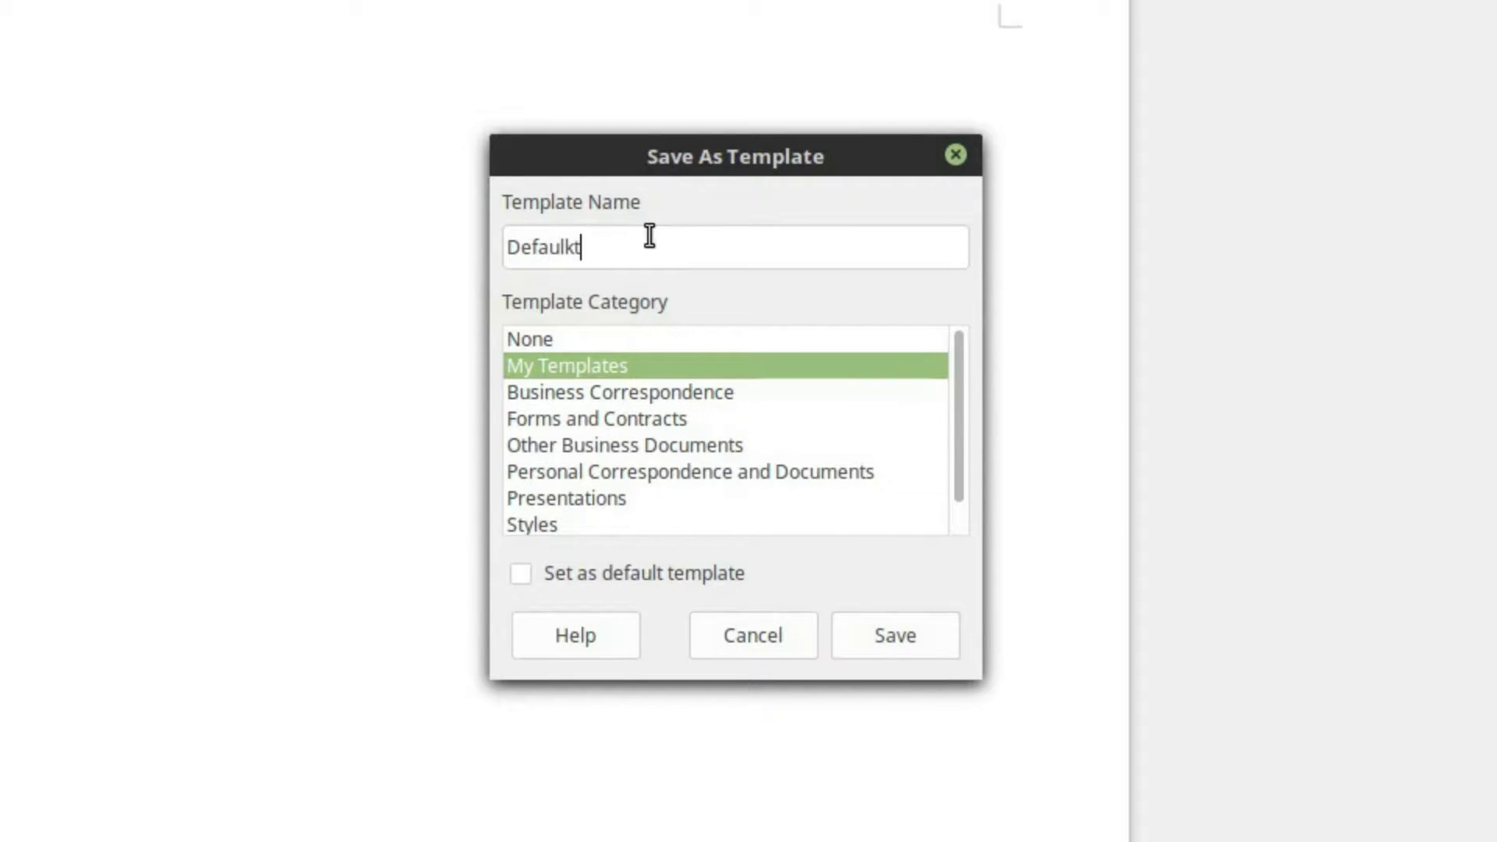
{"action": "key", "text": "BackSpace"}
{"action": "key", "text": "BackSpace"}
{"action": "type", "text": "t2"}
{"action": "left_click", "coordinate": [520, 574]}
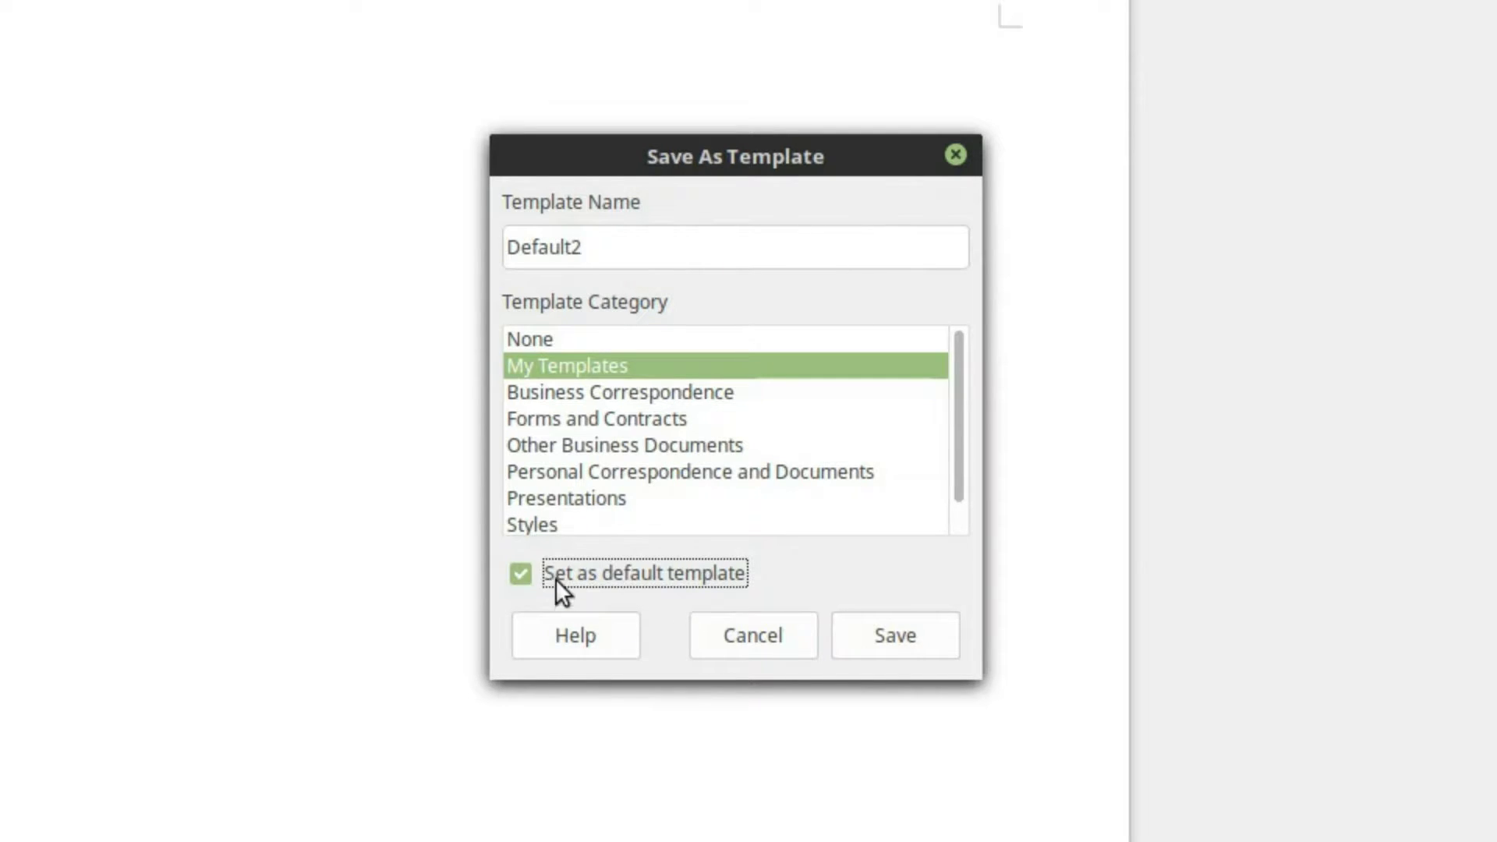
{"action": "left_click", "coordinate": [889, 630]}
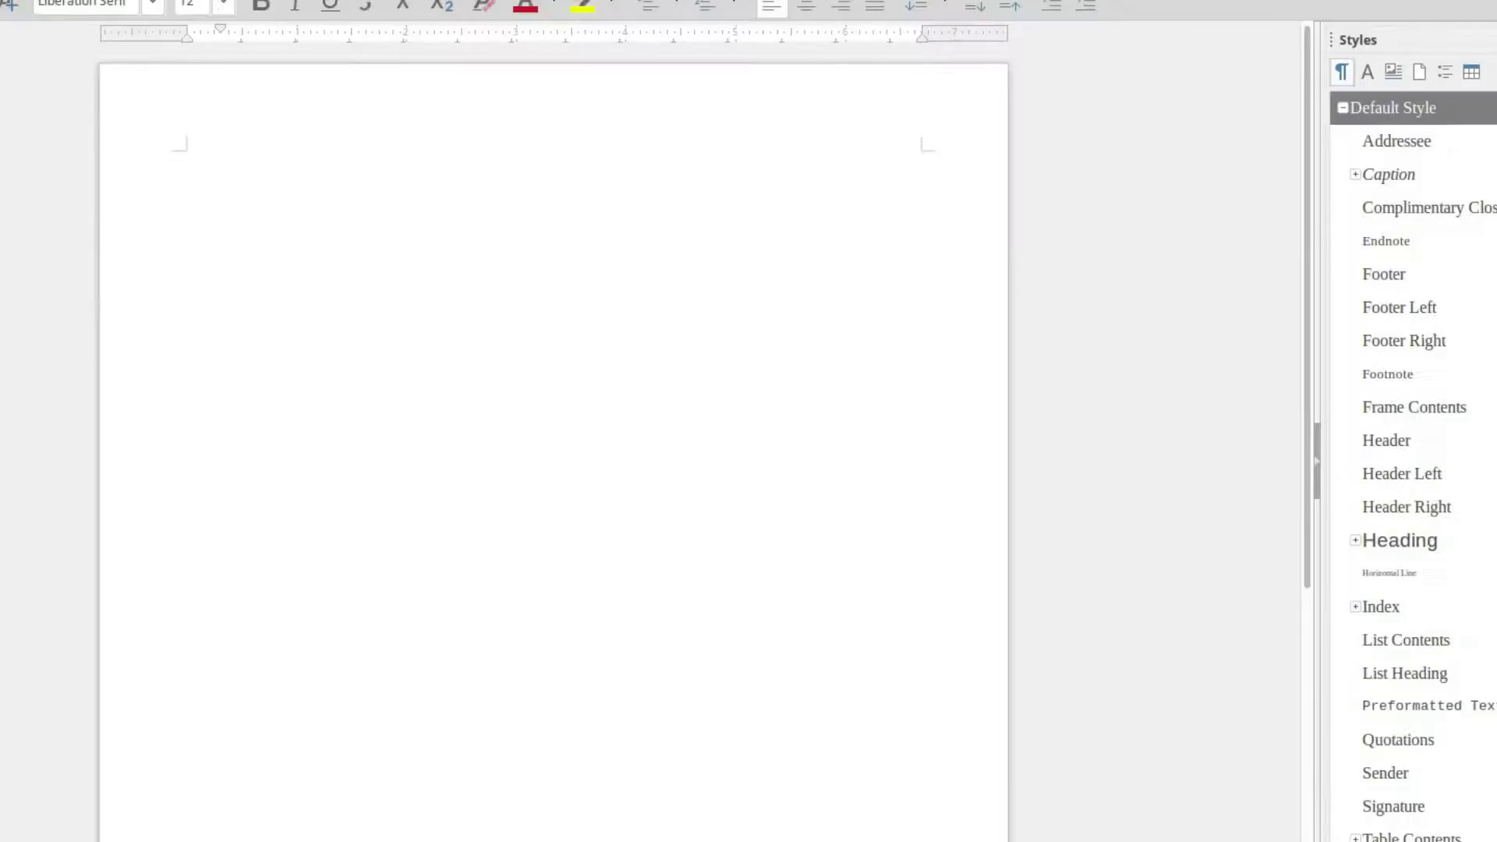
Step: Close Writer without saving, then relaunch LibreOffice Writer from the Mint menu search
{"action": "left_click", "coordinate": [1443, 22]}
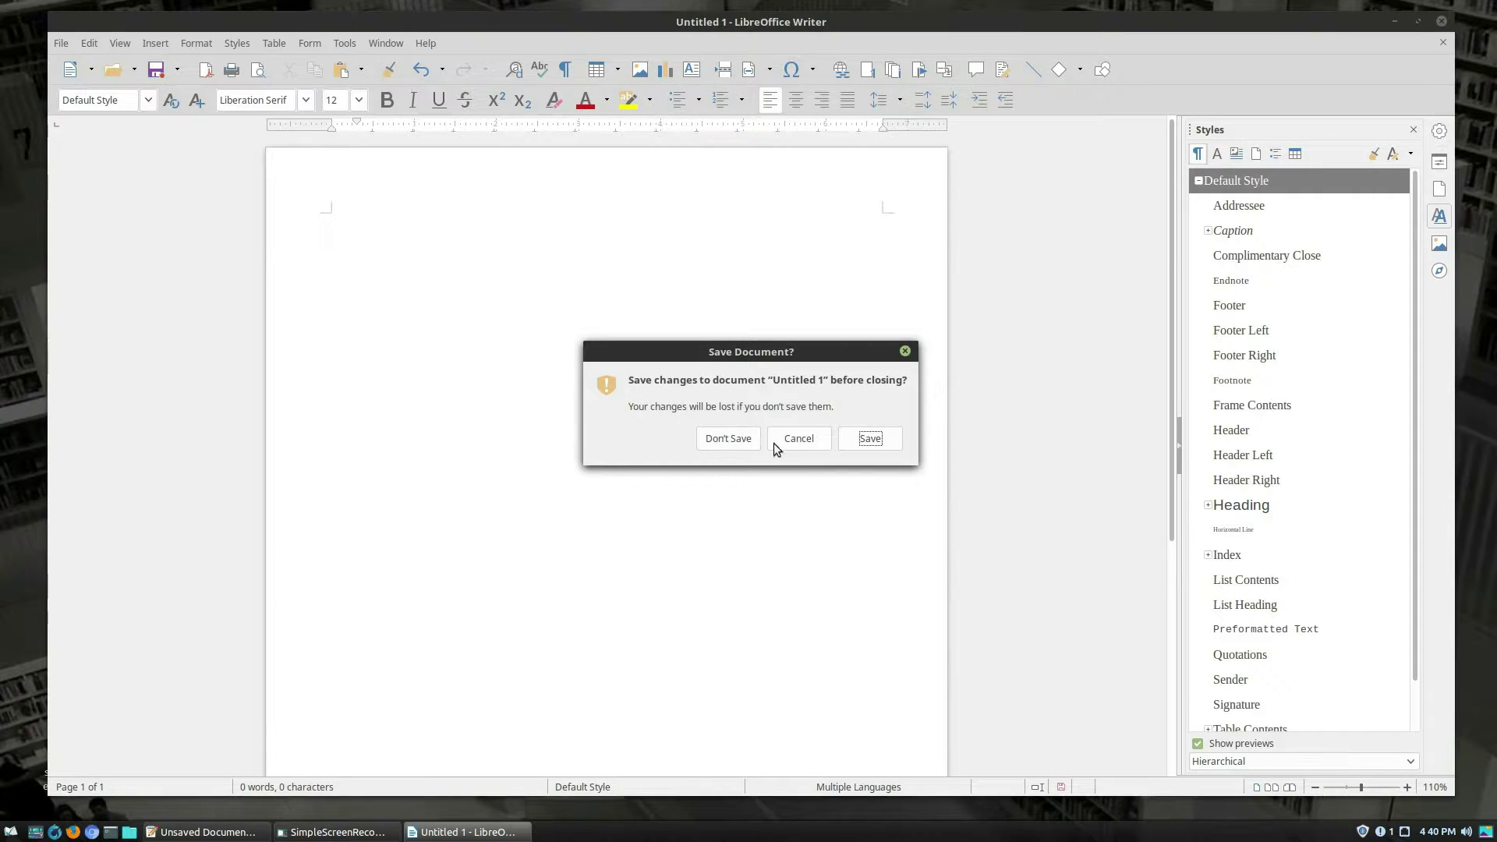
{"action": "left_click", "coordinate": [747, 442]}
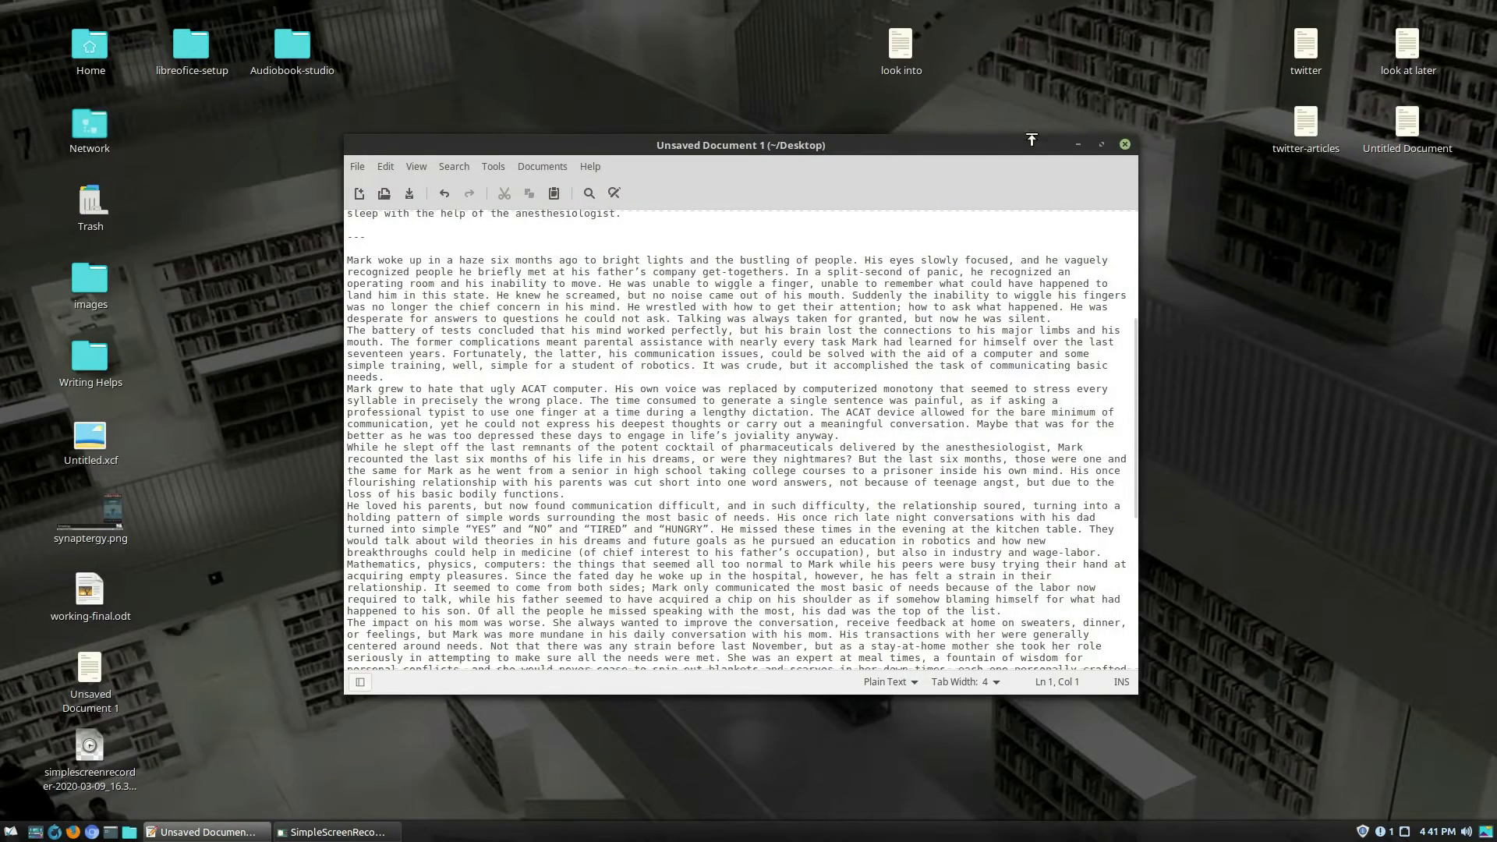
{"action": "left_click", "coordinate": [1078, 145]}
{"action": "left_click", "coordinate": [11, 832]}
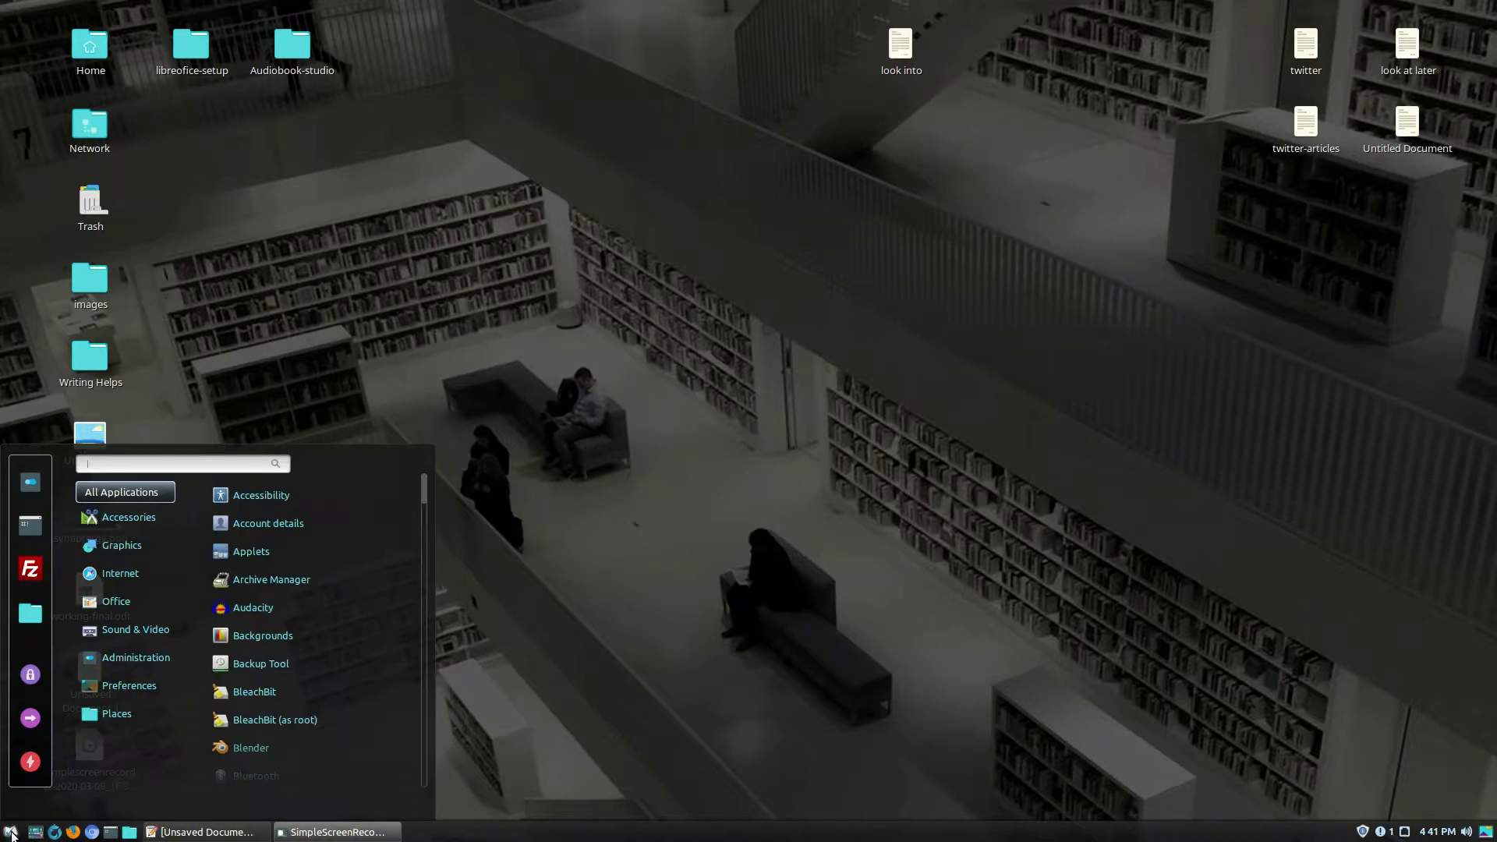
{"action": "type", "text": "writer"}
{"action": "left_click", "coordinate": [250, 493]}
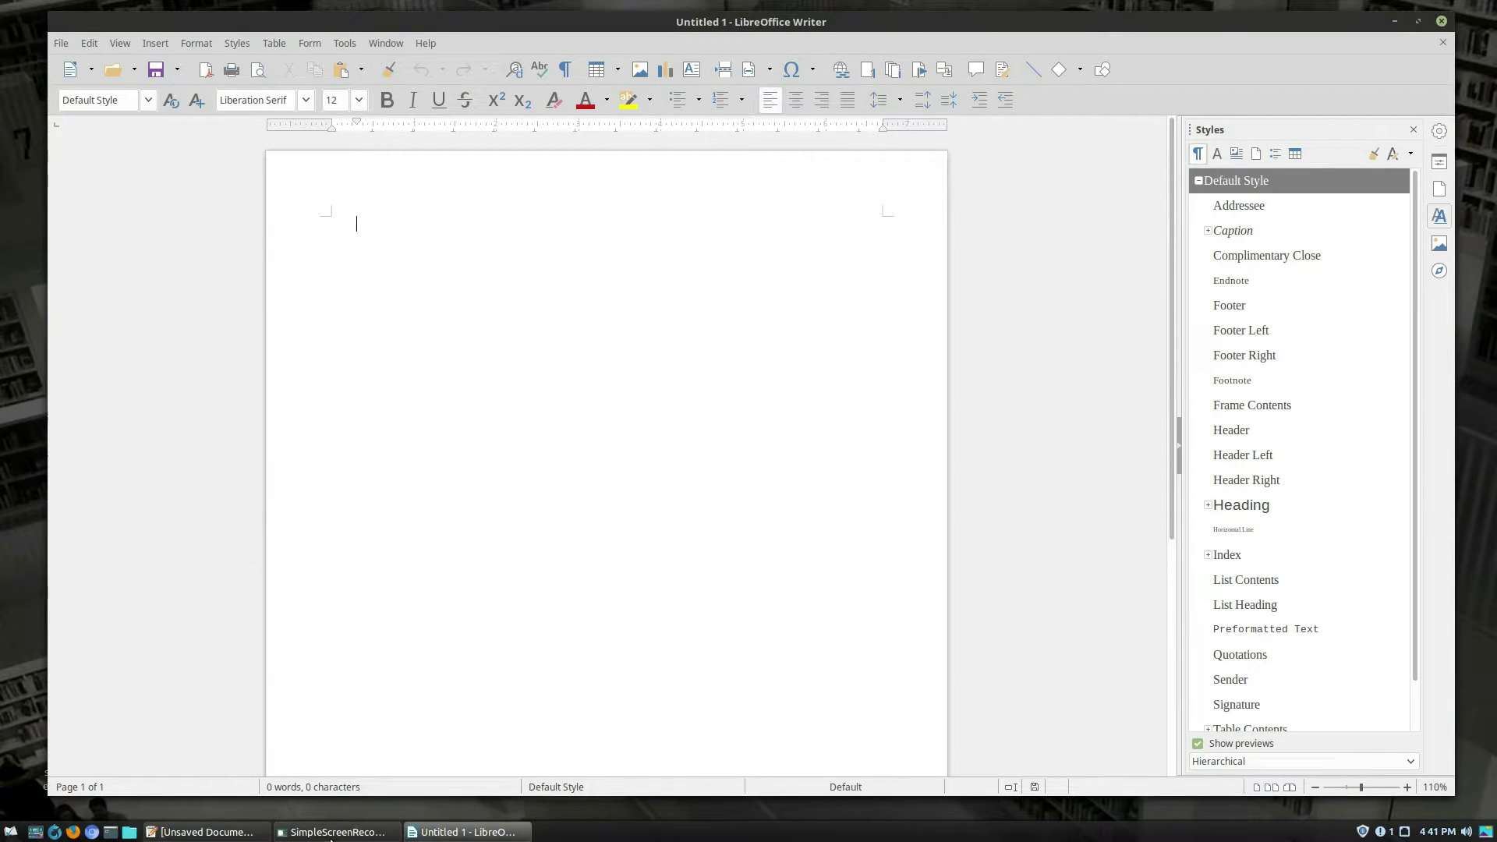
Step: Copy the full story from Pluma into the new Writer document, 1,612 words over 4 pages
{"action": "left_click", "coordinate": [207, 832]}
{"action": "key", "text": "ctrl+a"}
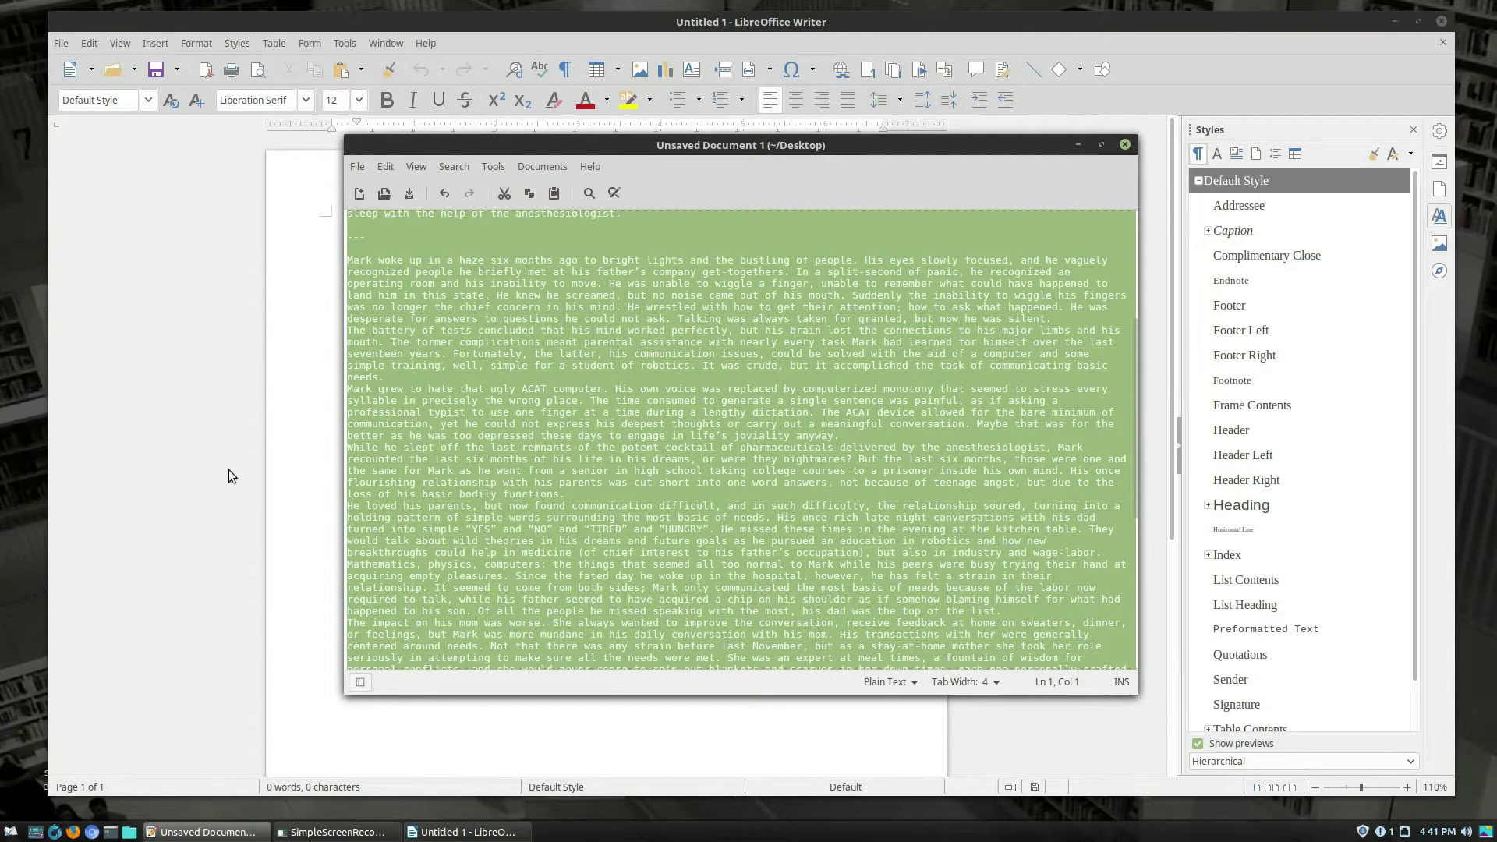
{"action": "key", "text": "ctrl+c"}
{"action": "left_click", "coordinate": [289, 452]}
{"action": "key", "text": "ctrl+v"}
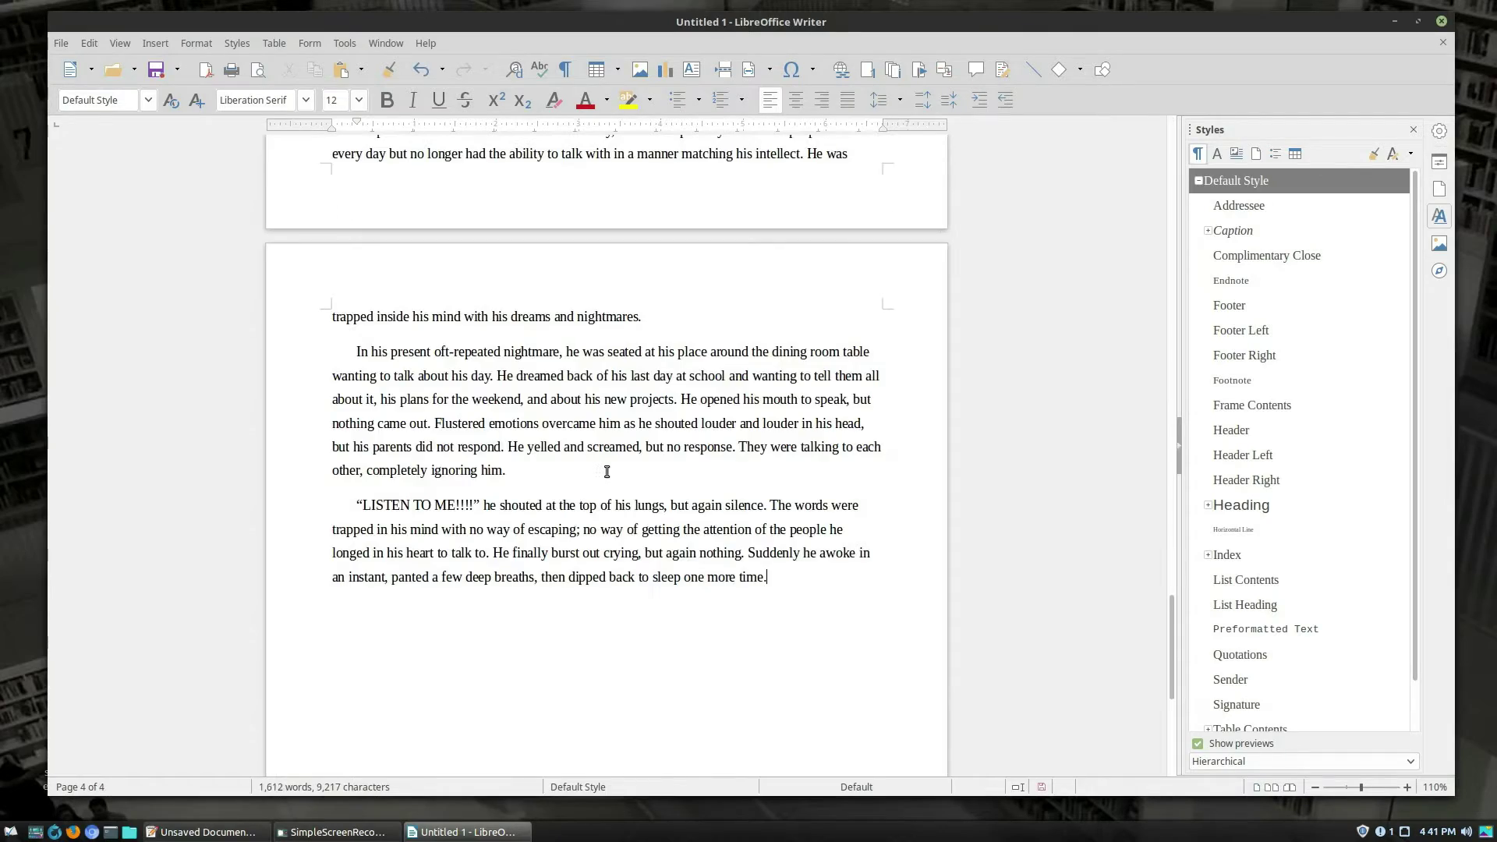
{"action": "scroll", "coordinate": [607, 471], "scroll_direction": "up", "scroll_amount": 20}
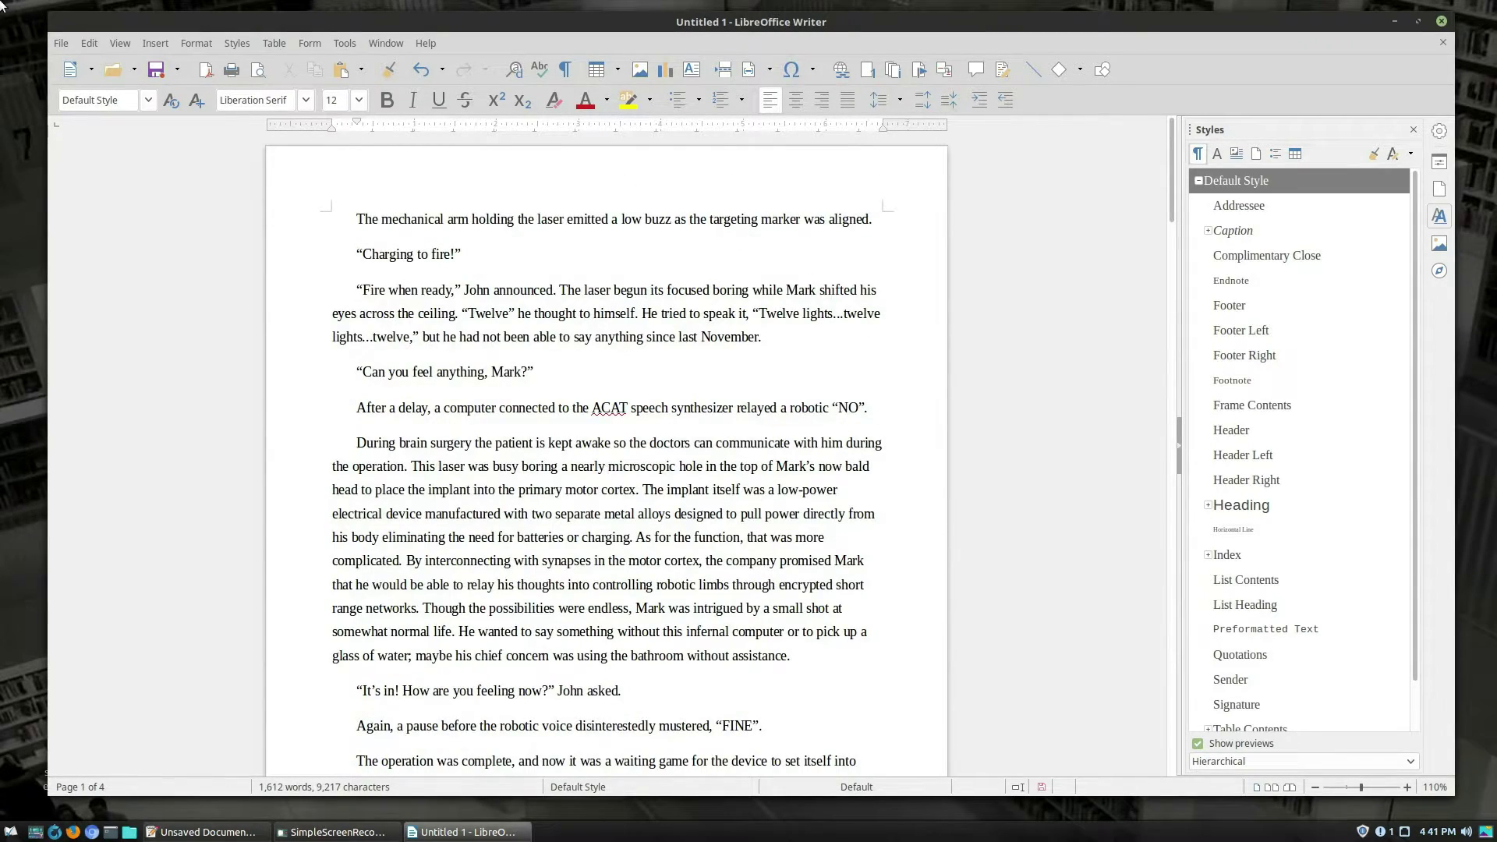
{"action": "left_click", "coordinate": [61, 43]}
{"action": "mouse_move", "coordinate": [89, 43]}
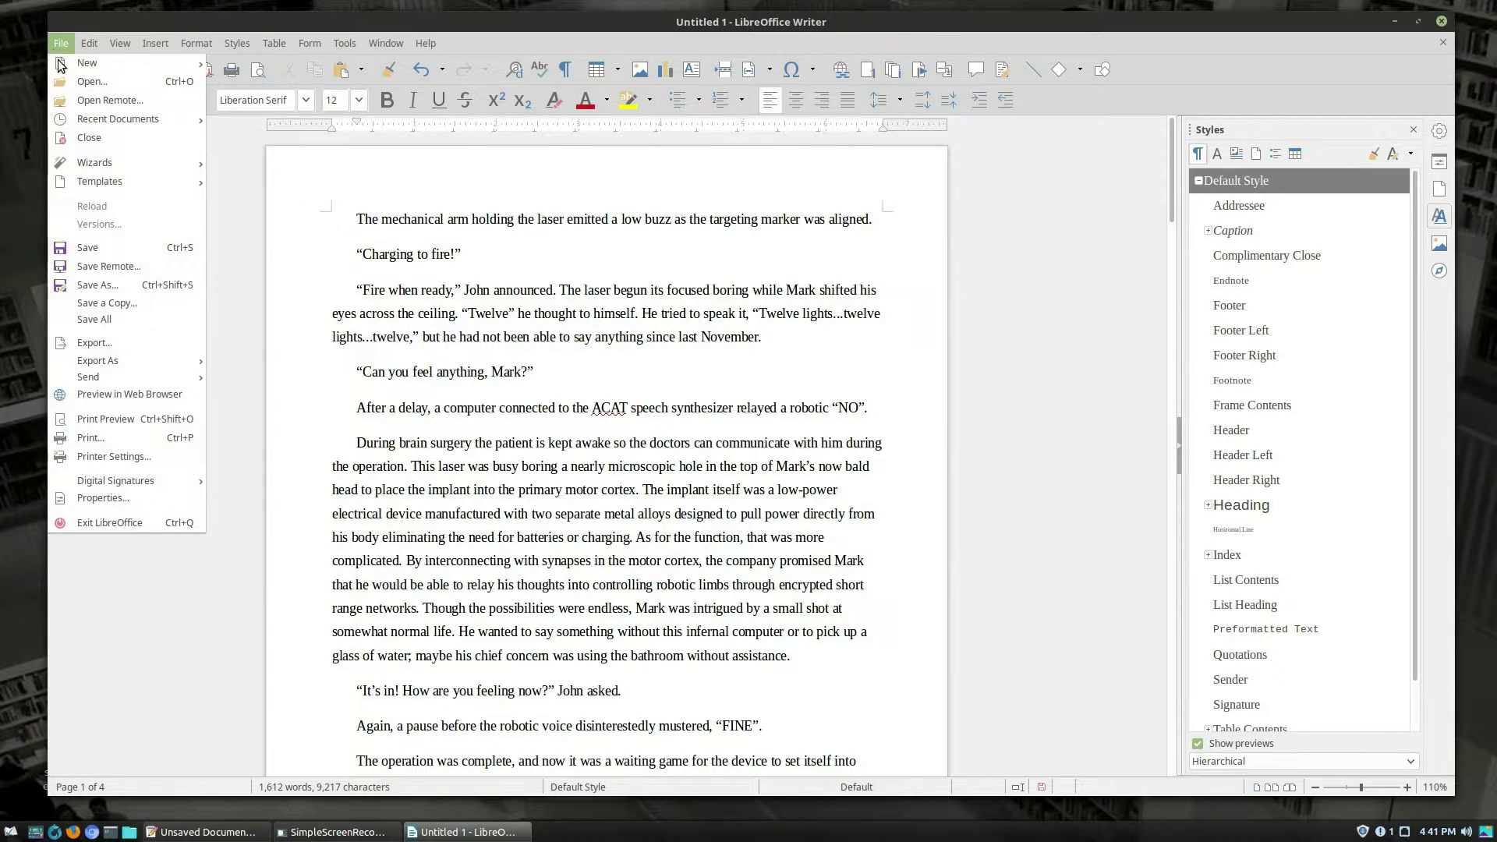
{"action": "mouse_move", "coordinate": [118, 176]}
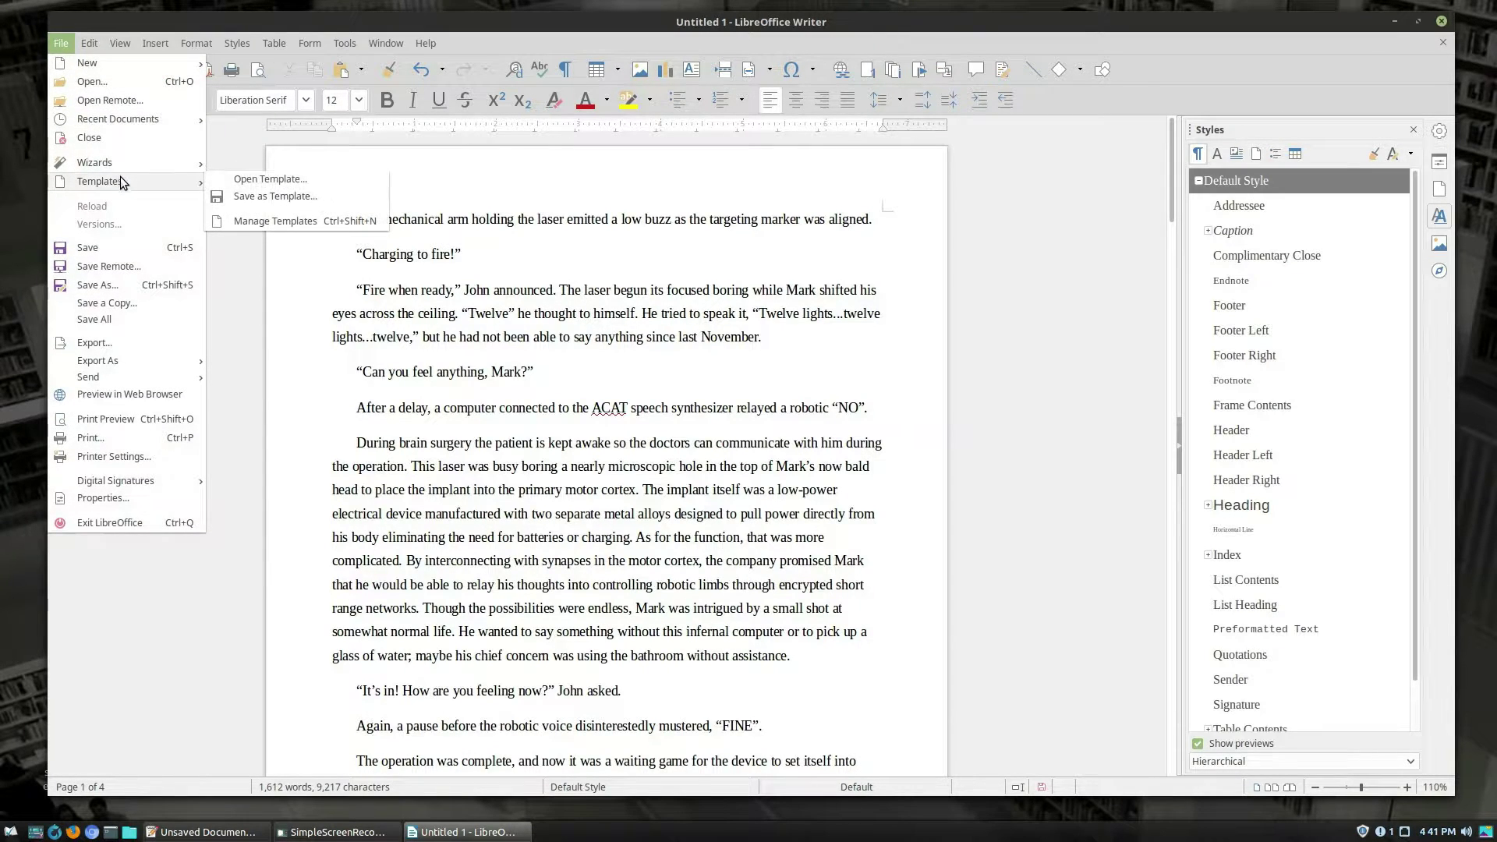
{"action": "left_click", "coordinate": [257, 220]}
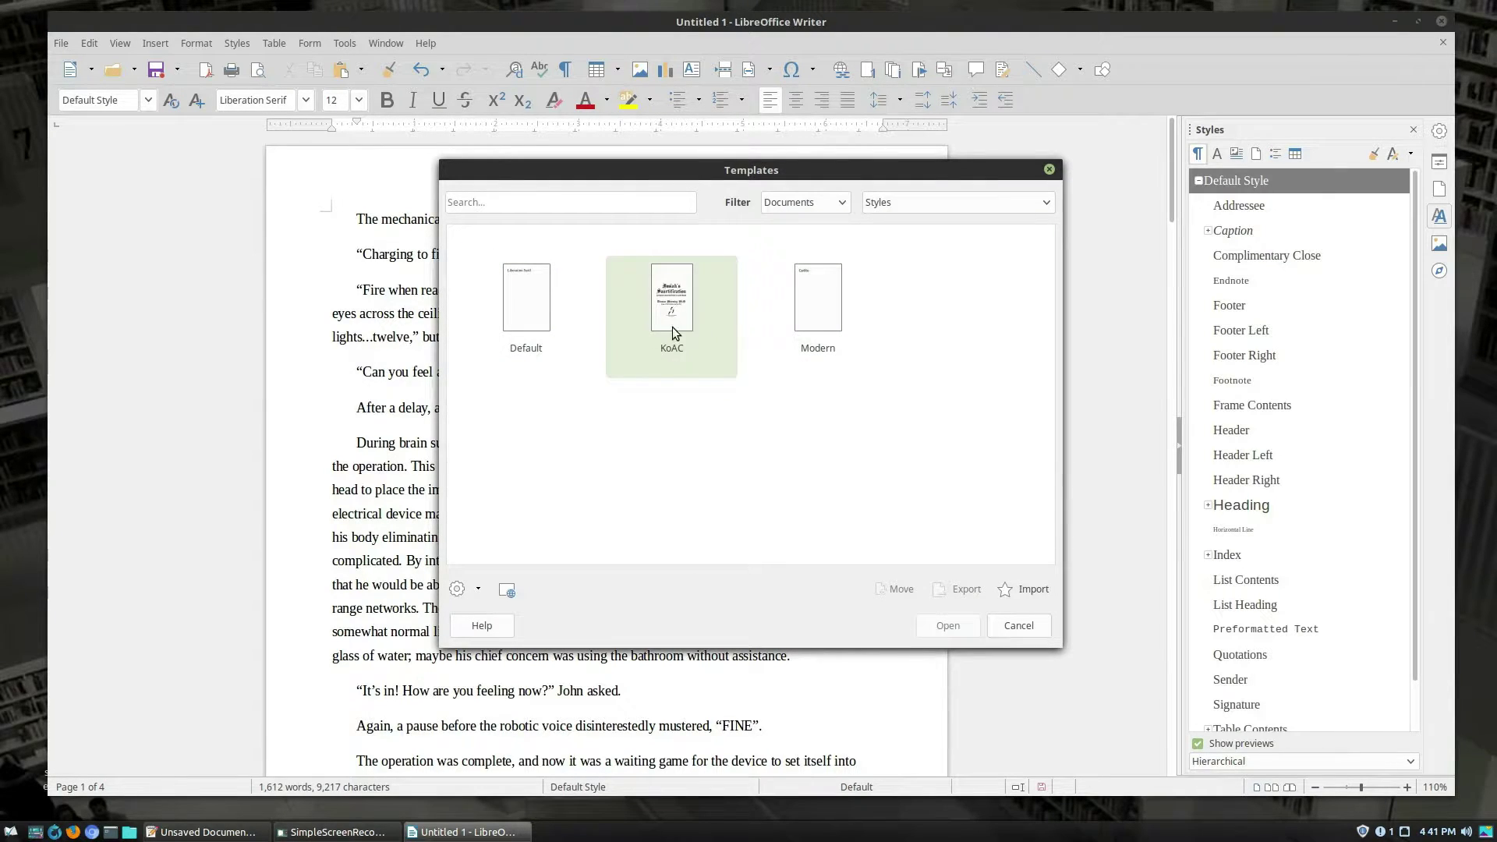
{"action": "left_click", "coordinate": [969, 196]}
{"action": "left_click", "coordinate": [961, 214]}
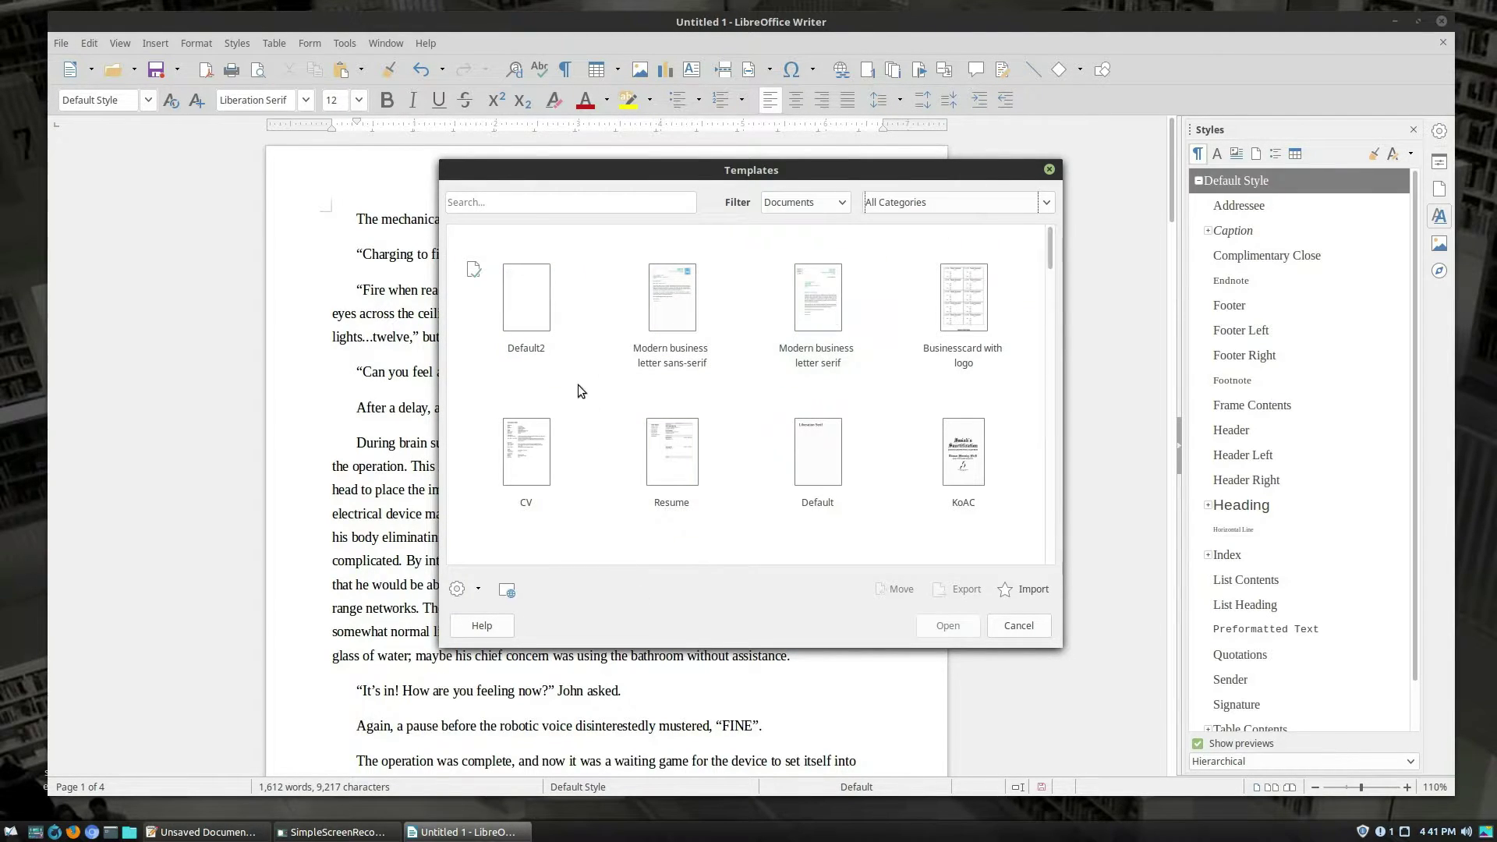
{"action": "left_click", "coordinate": [826, 471]}
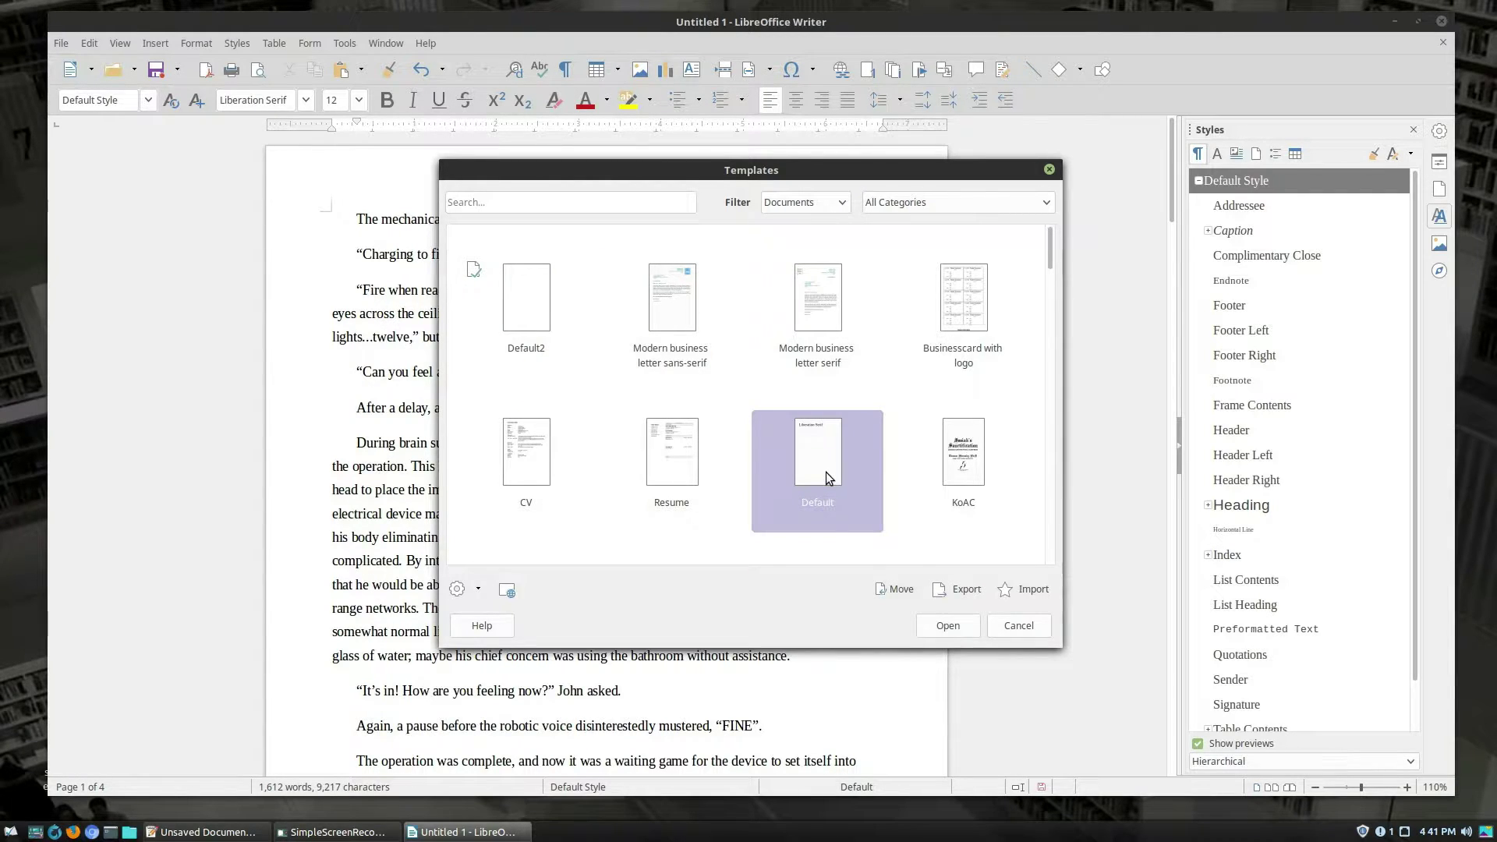
{"action": "right_click", "coordinate": [826, 471]}
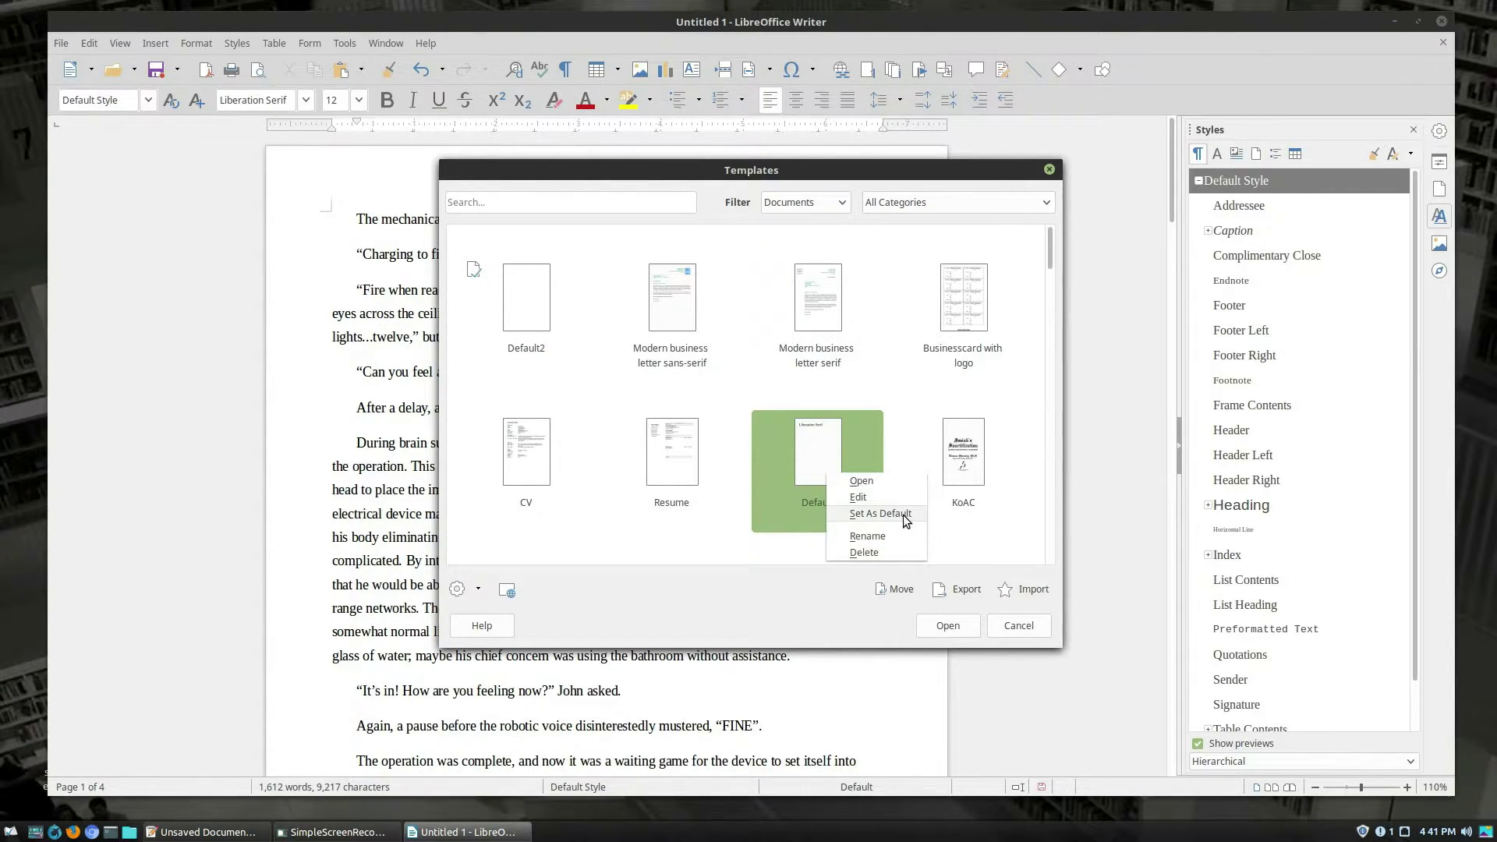
{"action": "key", "text": "Escape"}
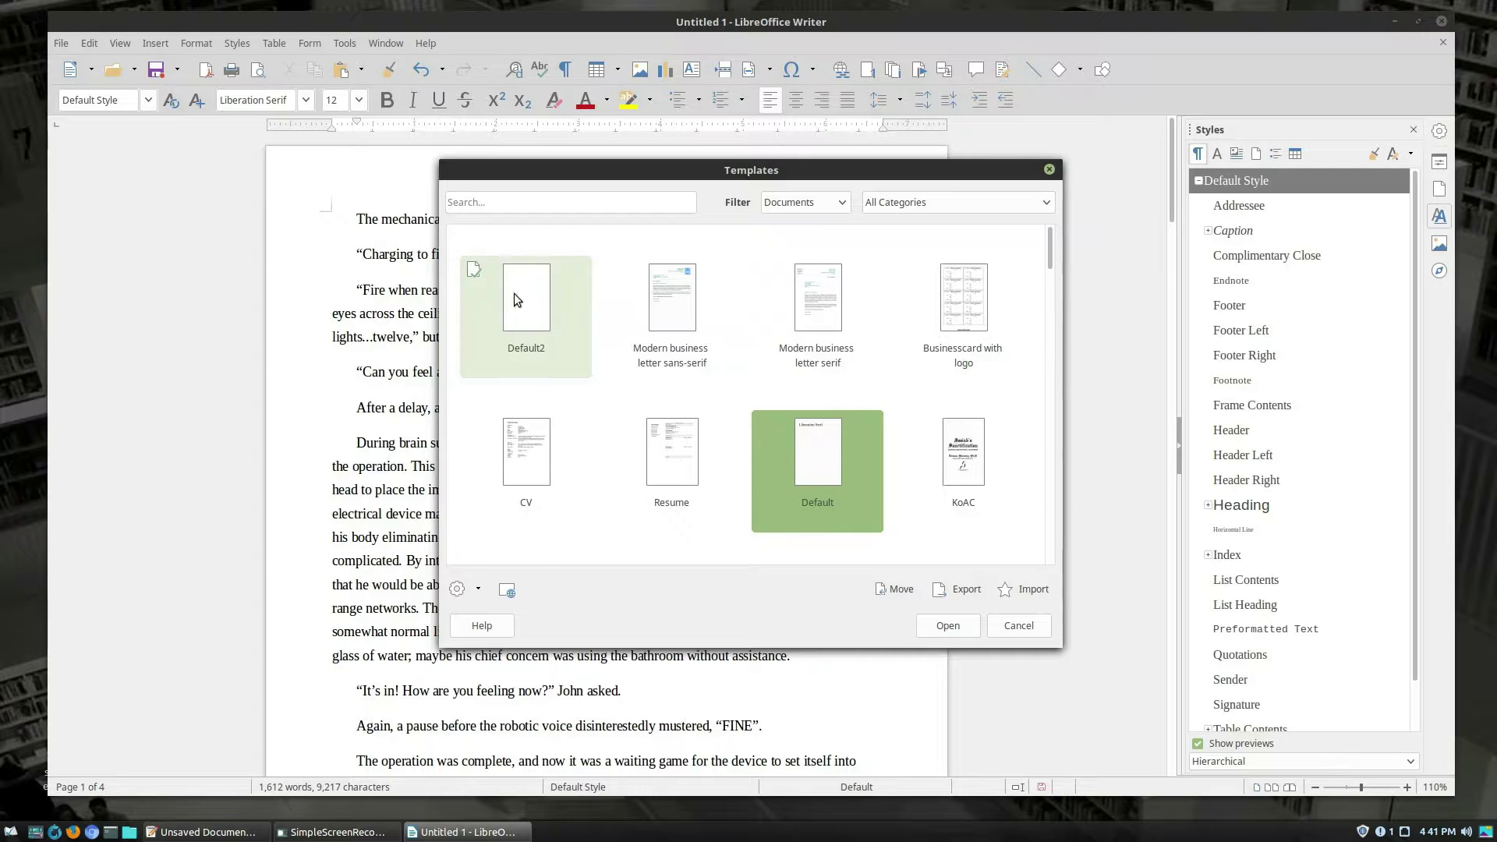
{"action": "left_click", "coordinate": [1050, 169]}
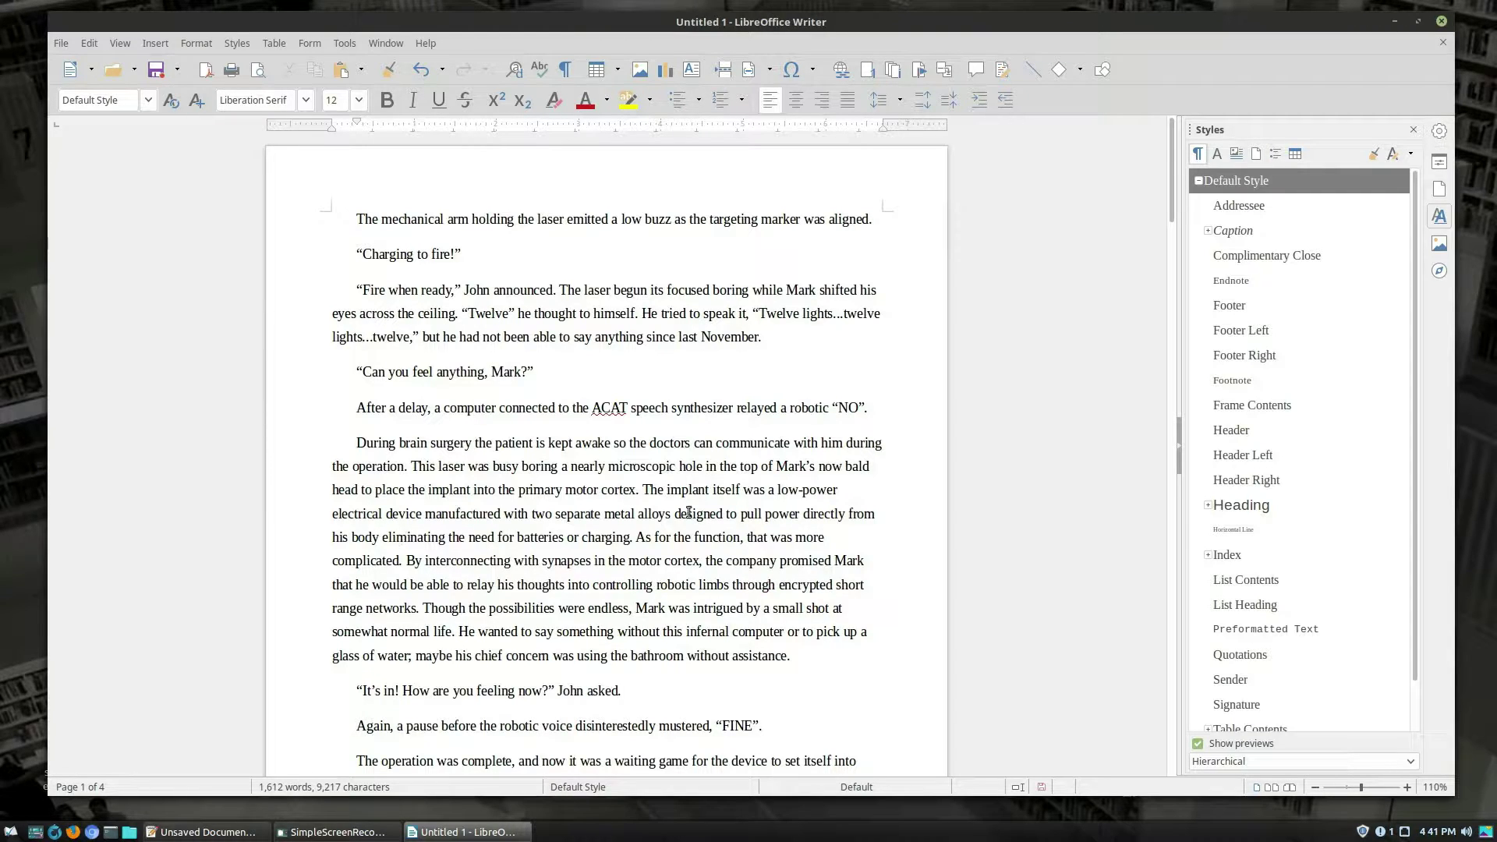
Step: Scroll through the pasted story's pages and back to the top to review it
{"action": "scroll", "coordinate": [597, 308], "scroll_direction": "down", "scroll_amount": 5}
{"action": "scroll", "coordinate": [668, 413], "scroll_direction": "up", "scroll_amount": 5}
{"action": "scroll", "coordinate": [652, 444], "scroll_direction": "down", "scroll_amount": 7}
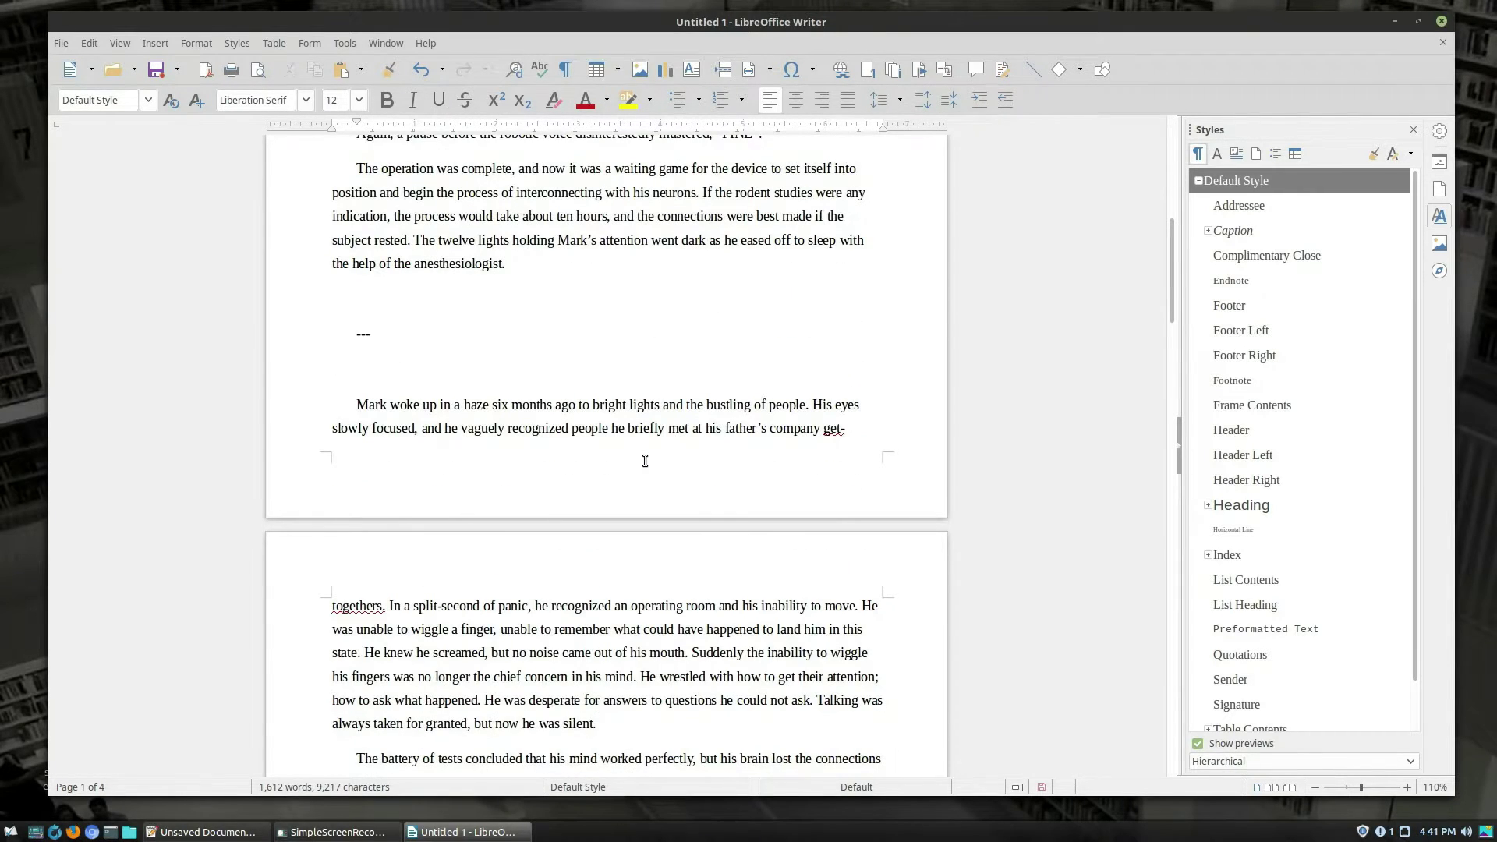
{"action": "scroll", "coordinate": [644, 461], "scroll_direction": "up", "scroll_amount": 7}
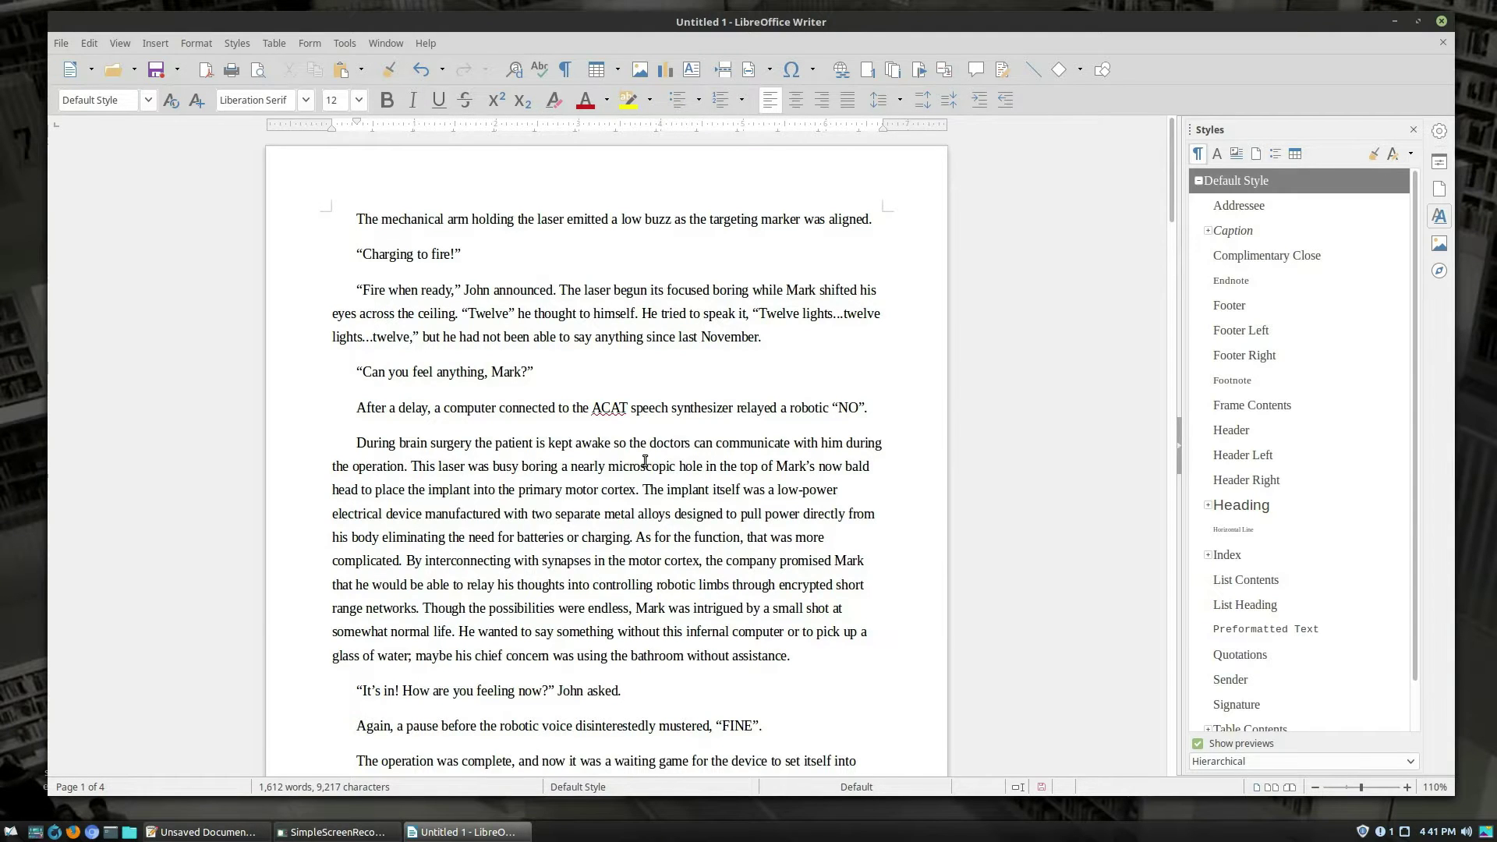
{"action": "scroll", "coordinate": [655, 468], "scroll_direction": "down", "scroll_amount": 15}
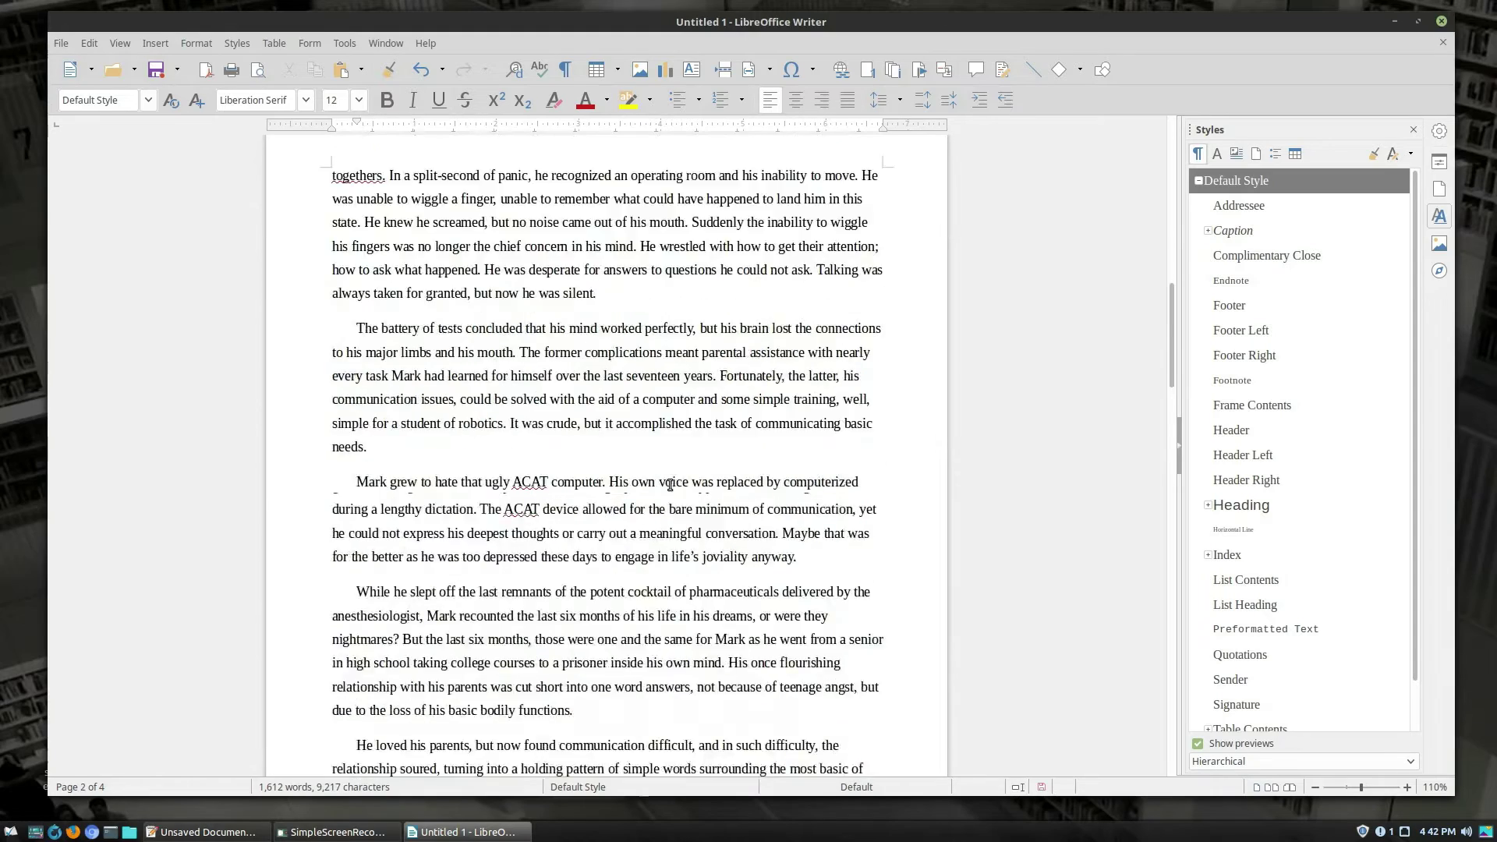
{"action": "scroll", "coordinate": [475, 544], "scroll_direction": "up", "scroll_amount": 15}
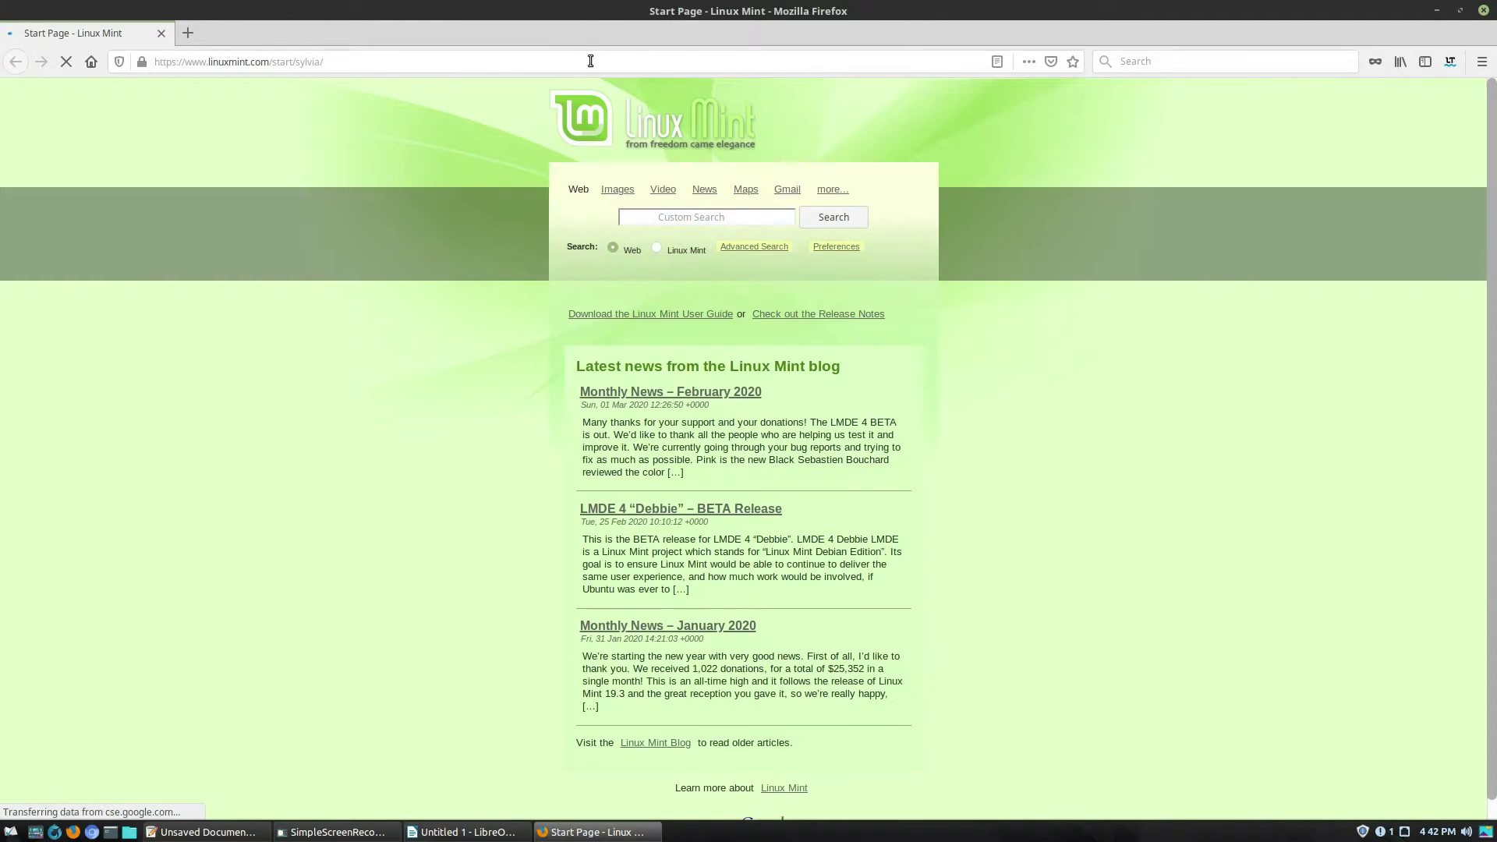
Step: Go to the languagetool.org website in Firefox
{"action": "left_click", "coordinate": [594, 64]}
{"action": "type", "text": "language"}
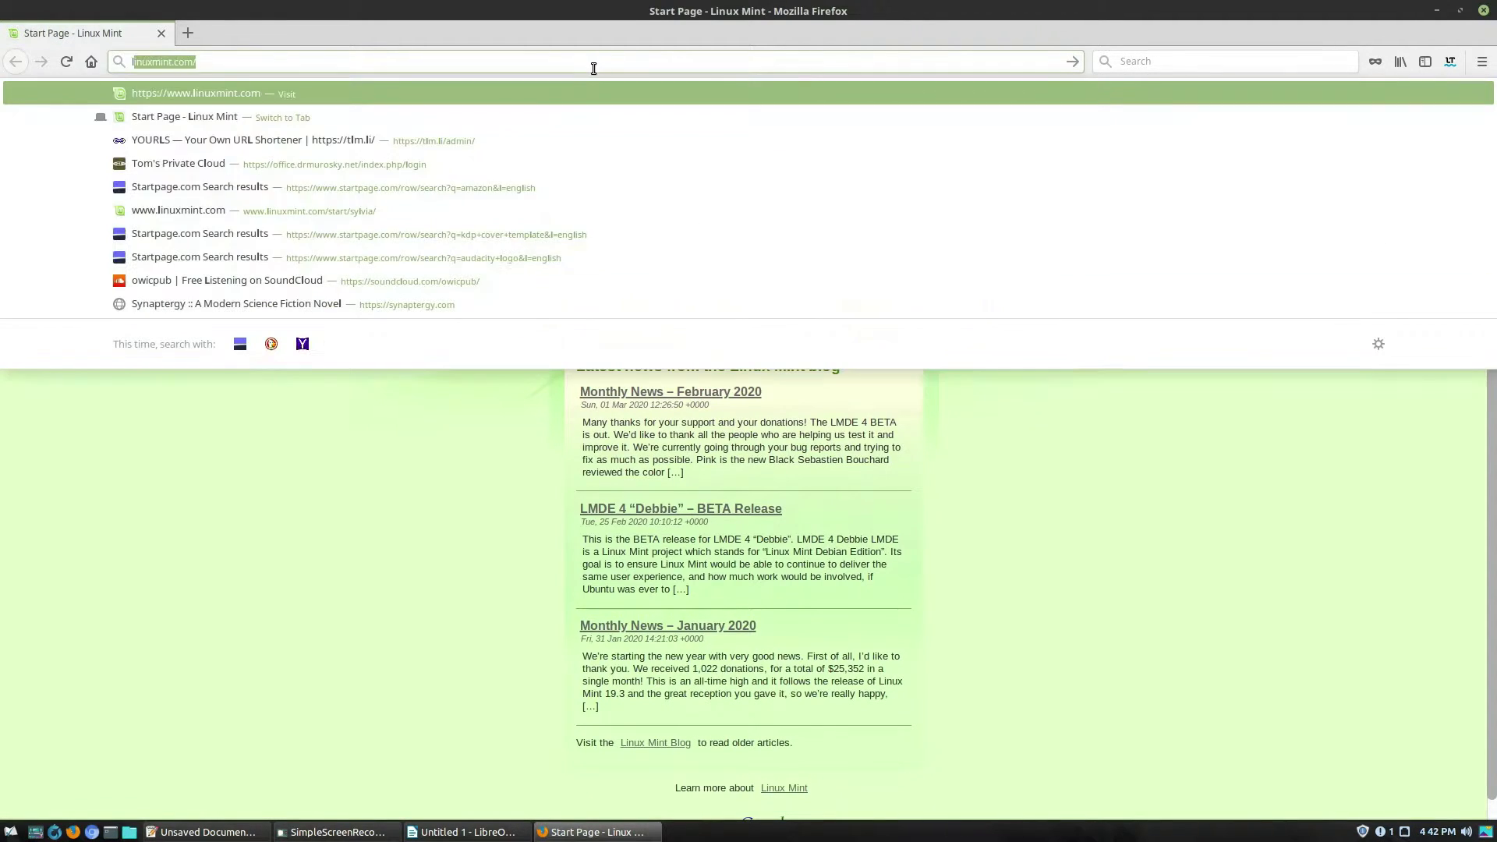
{"action": "type", "text": "tool.com"}
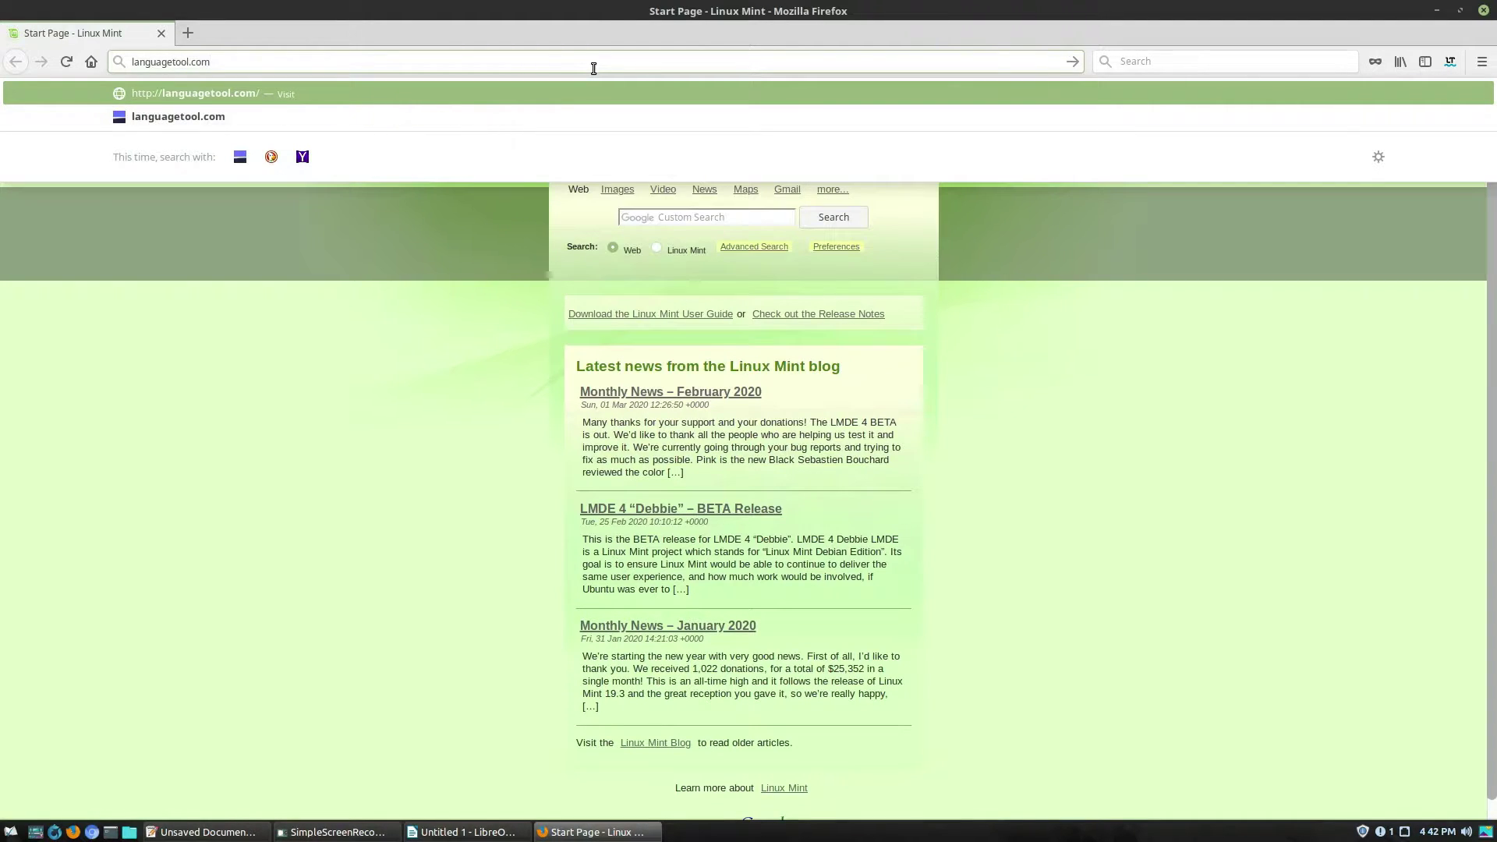
{"action": "key", "text": "BackSpace"}
{"action": "key", "text": "BackSpace"}
{"action": "key", "text": "BackSpace"}
{"action": "type", "text": "org"}
{"action": "key", "text": "Return"}
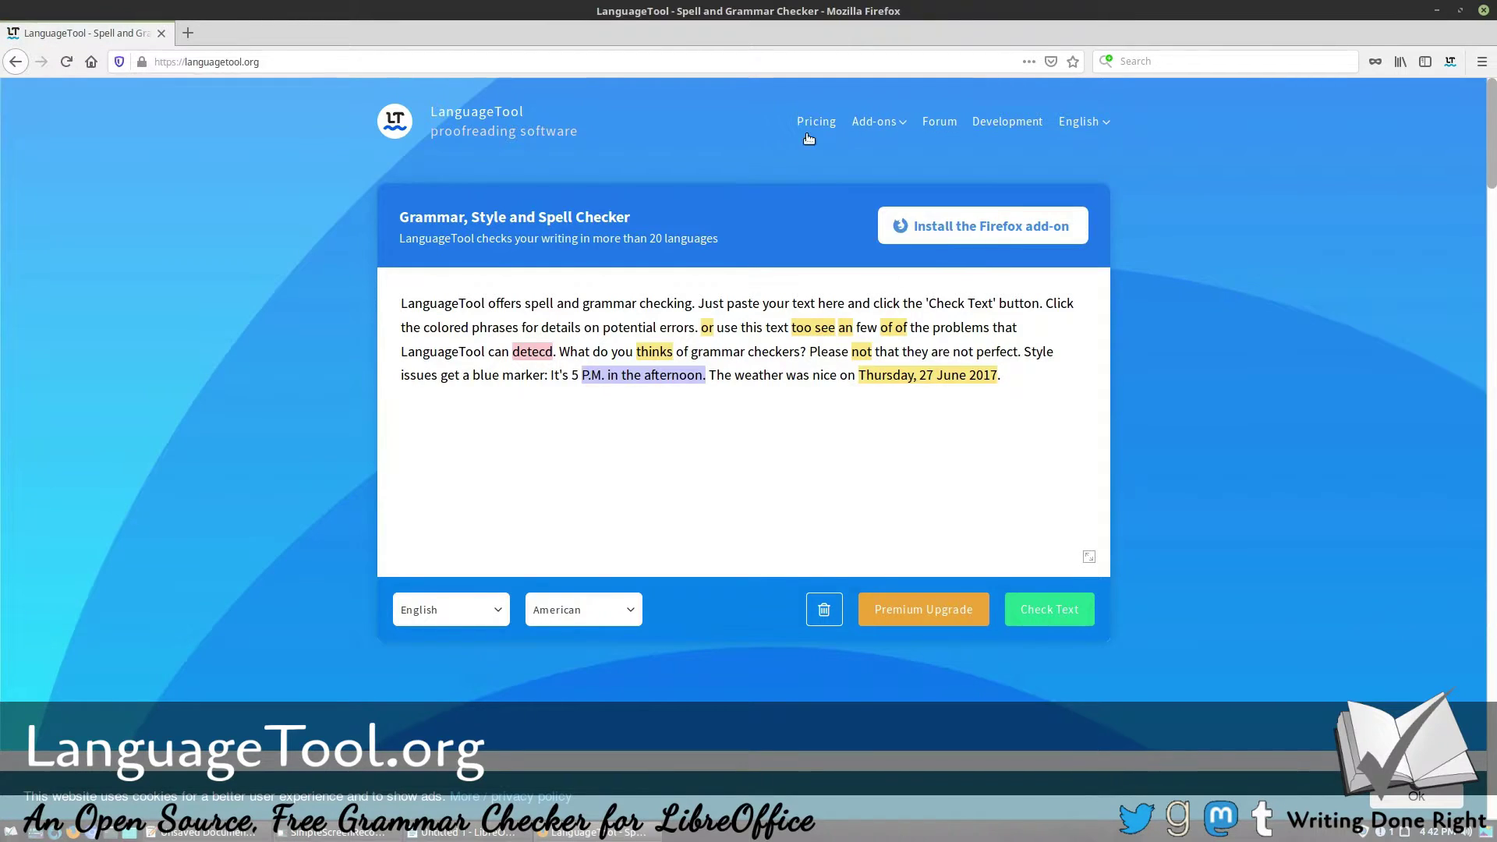
Step: Download the LanguageTool 4.8 LibreOffice add-on, open it with LibreOffice, and check download progress
{"action": "mouse_move", "coordinate": [874, 129]}
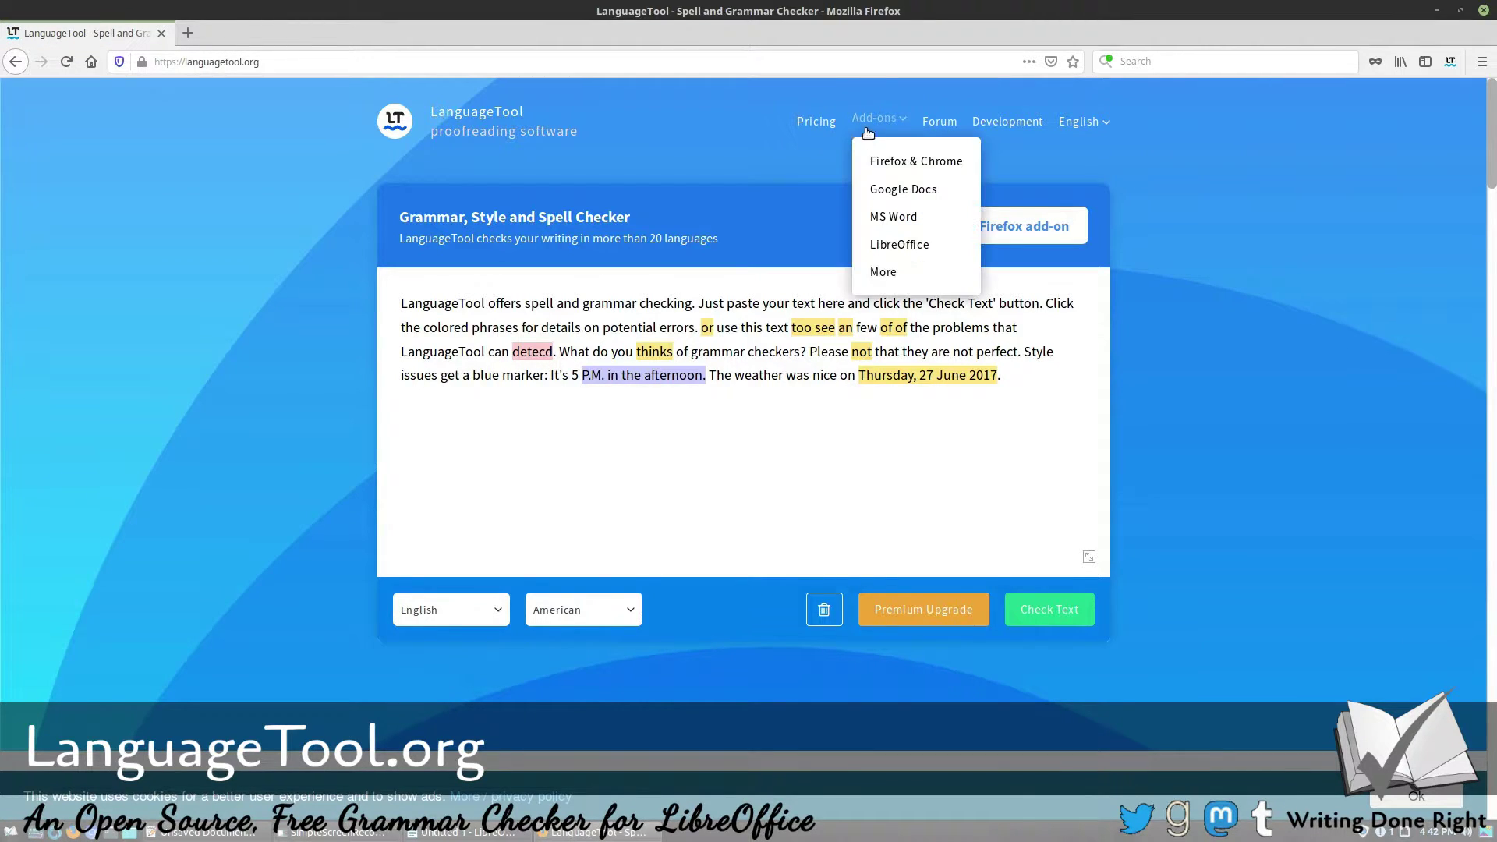
{"action": "left_click", "coordinate": [897, 244]}
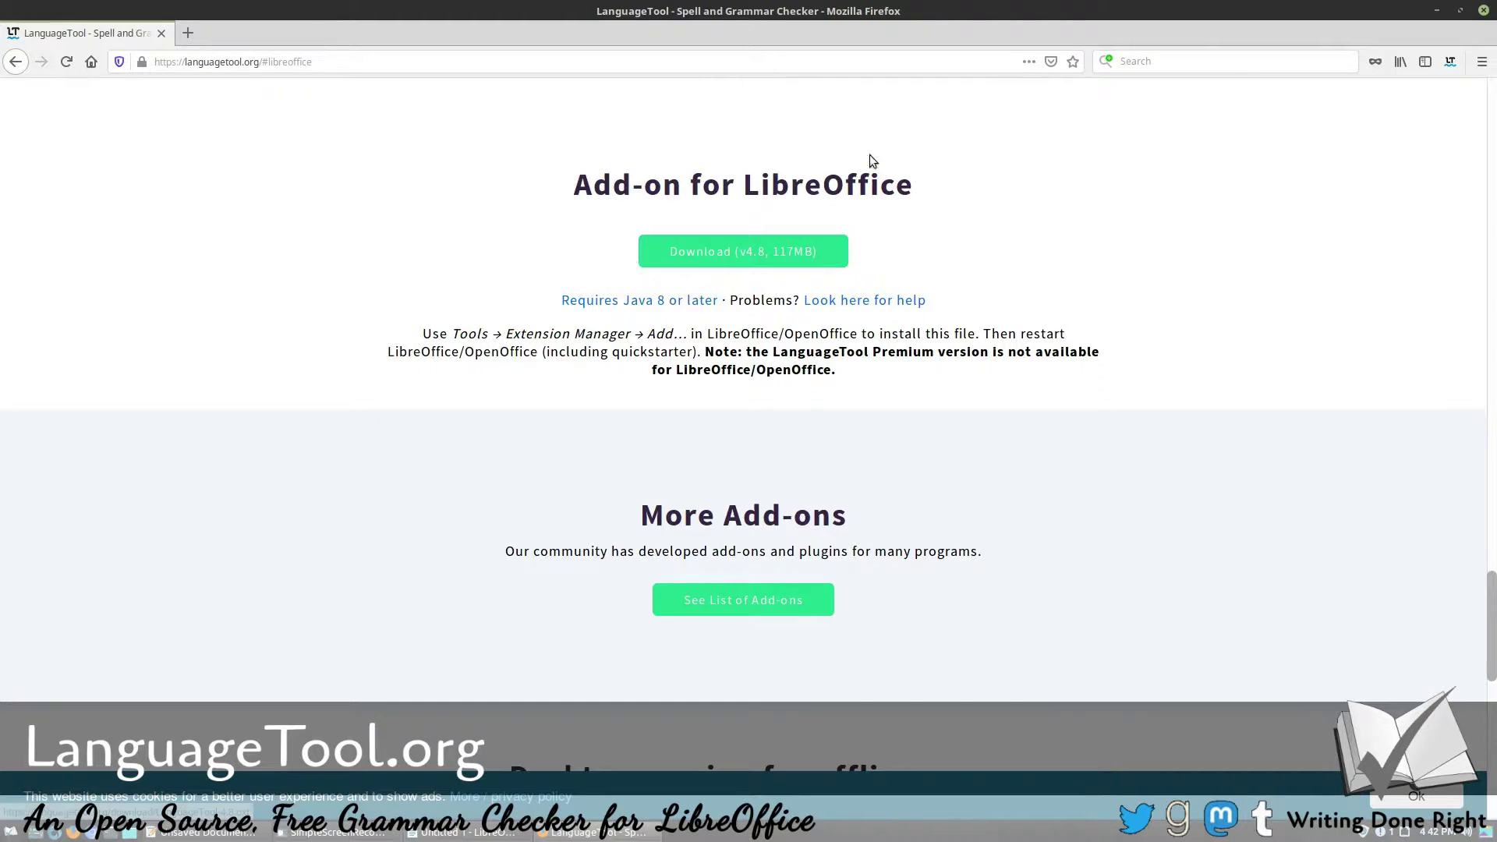
{"action": "left_click", "coordinate": [749, 258]}
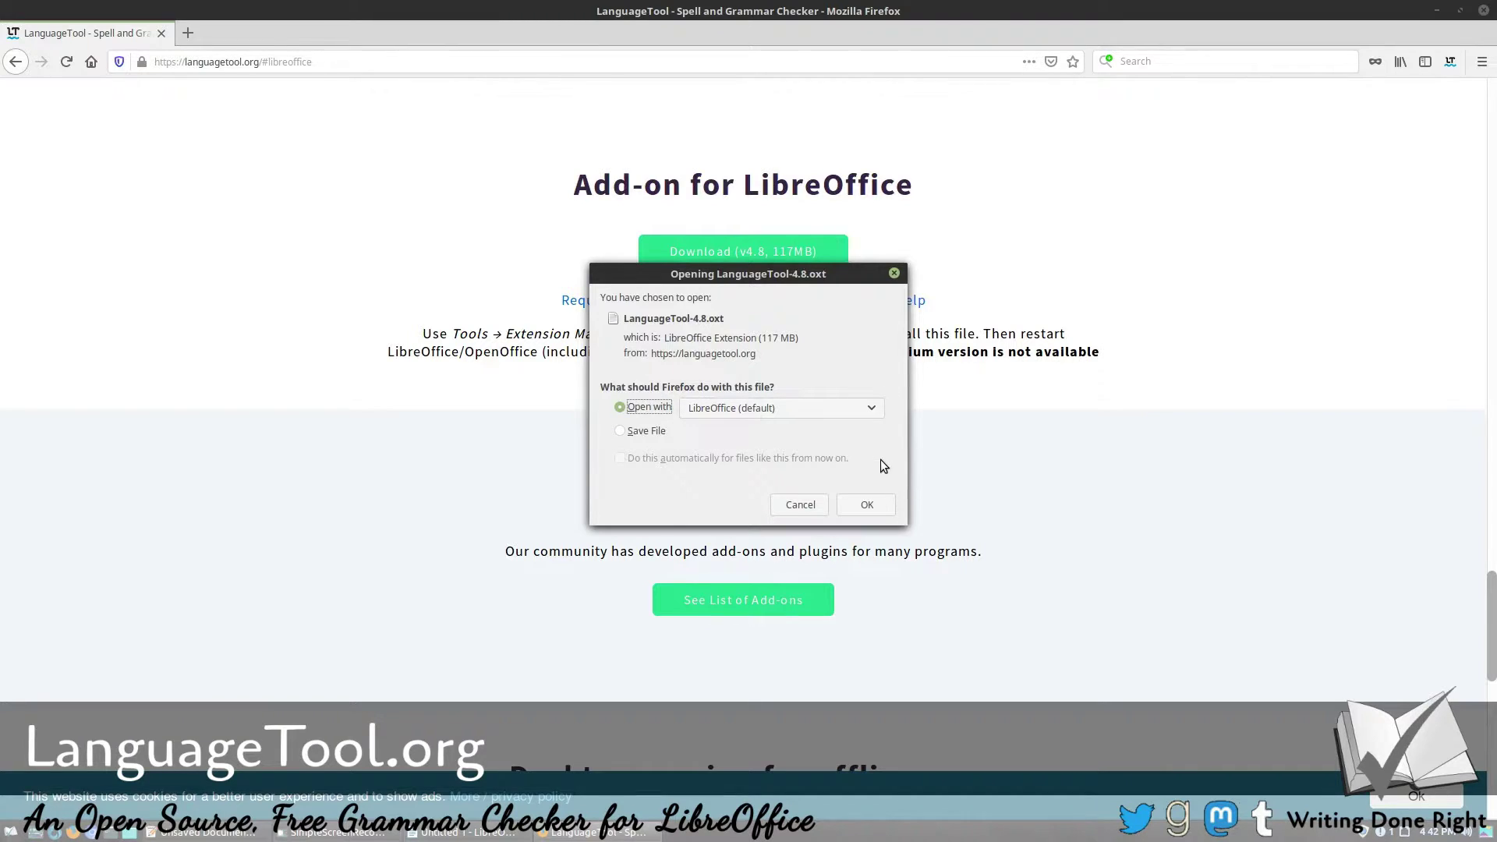
{"action": "left_click", "coordinate": [886, 507]}
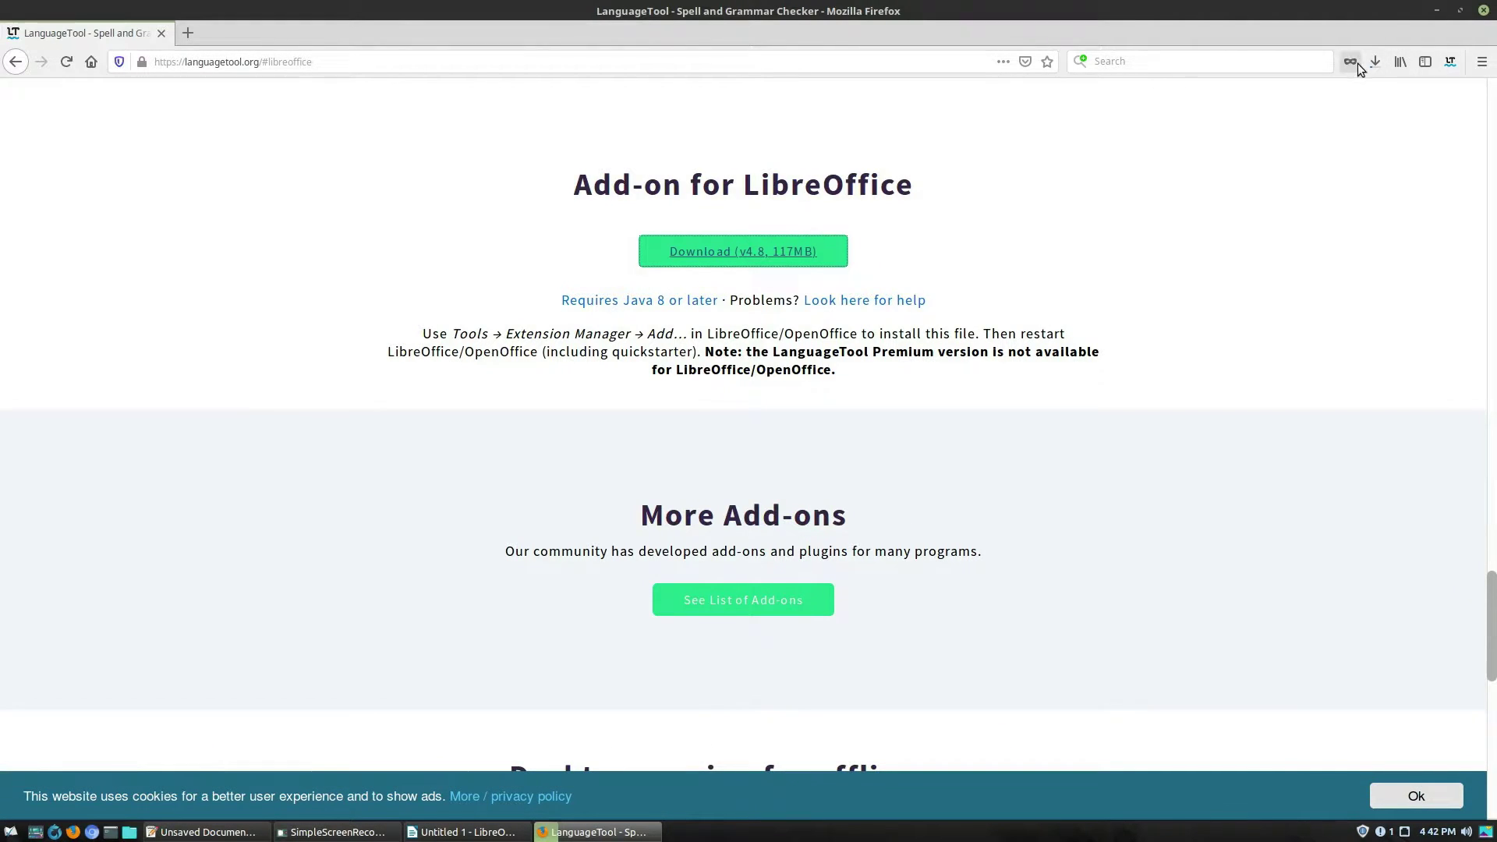
{"action": "left_click", "coordinate": [1374, 62]}
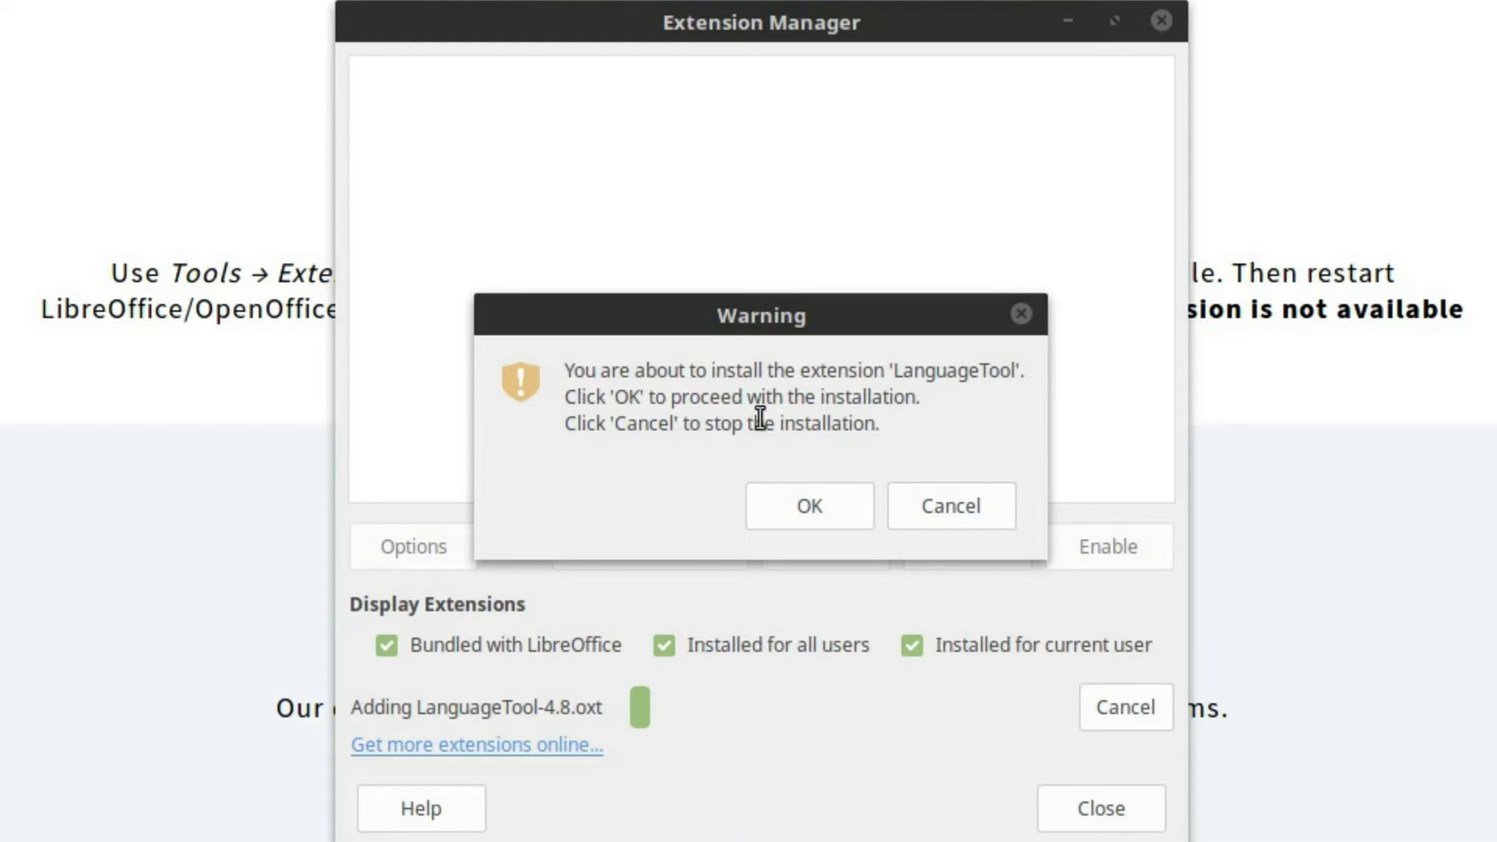
Step: Confirm the LanguageTool 4.8 install, restart LibreOffice discarding the document, and minimize Firefox
{"action": "left_click", "coordinate": [811, 507]}
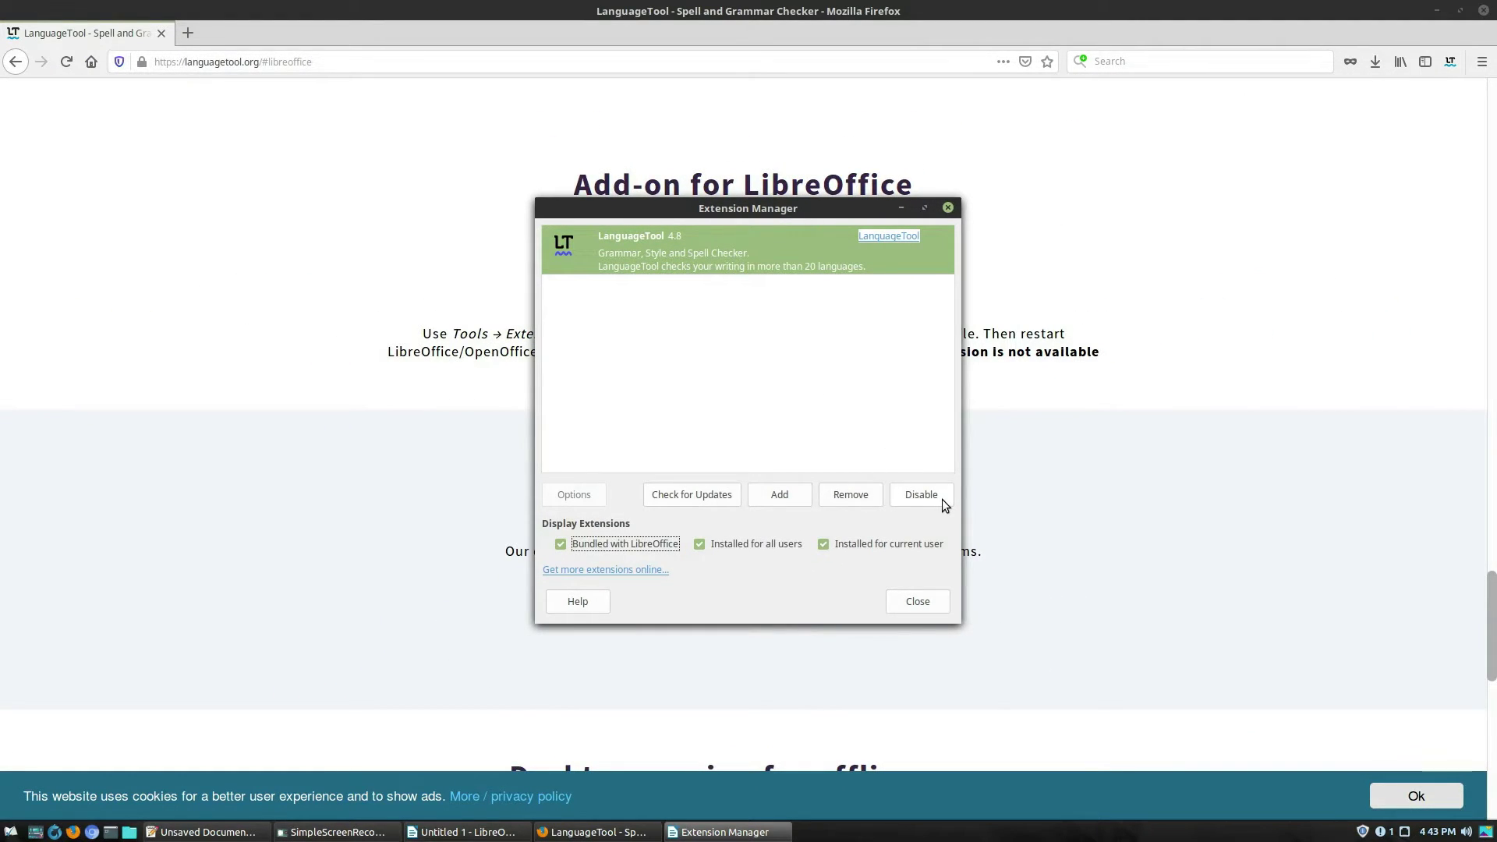
{"action": "left_click", "coordinate": [925, 607]}
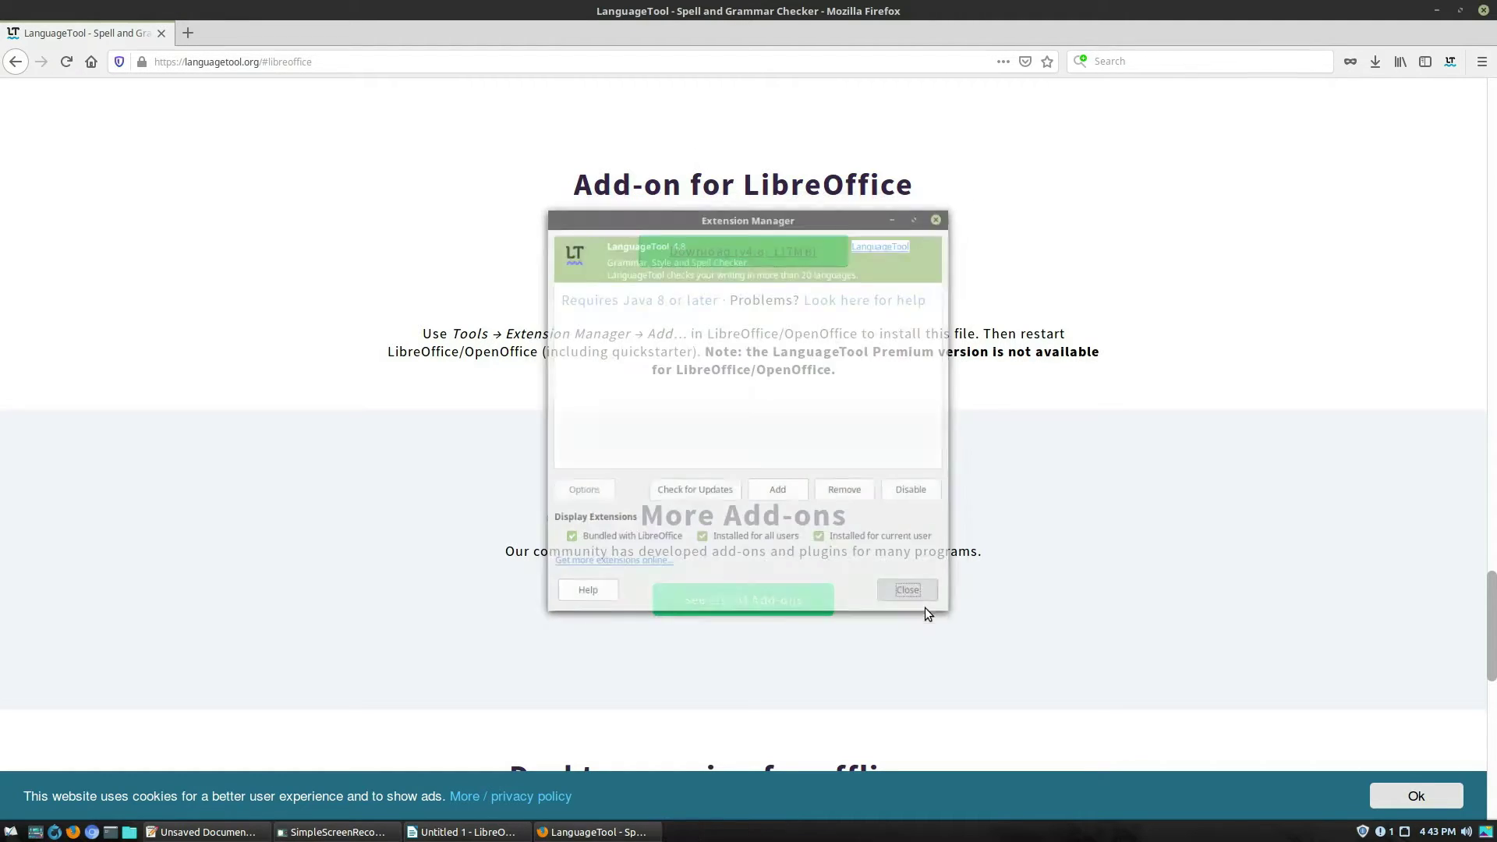
{"action": "left_click", "coordinate": [823, 443]}
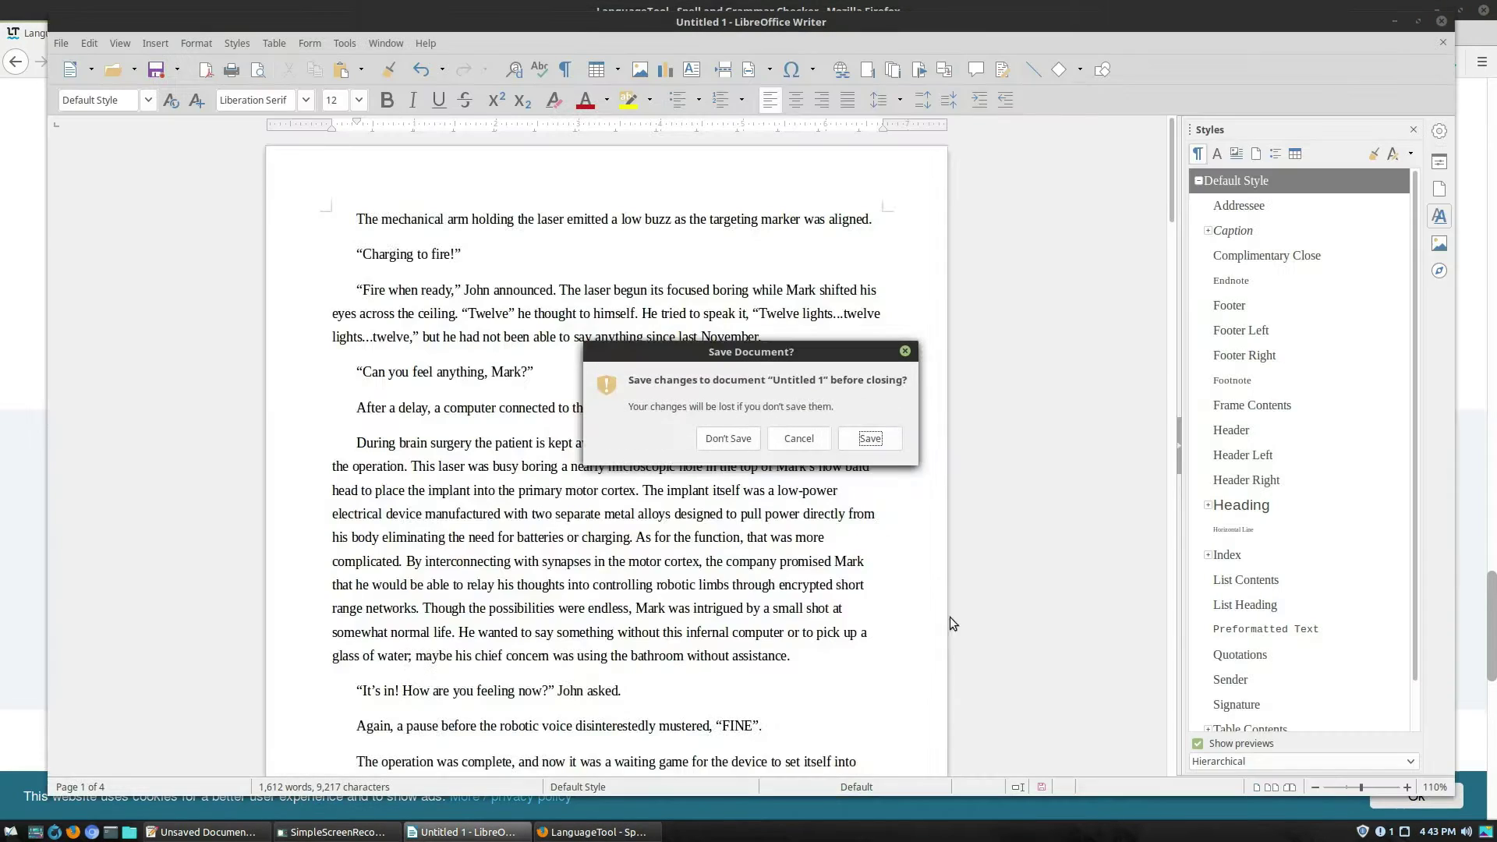
{"action": "left_click", "coordinate": [729, 438]}
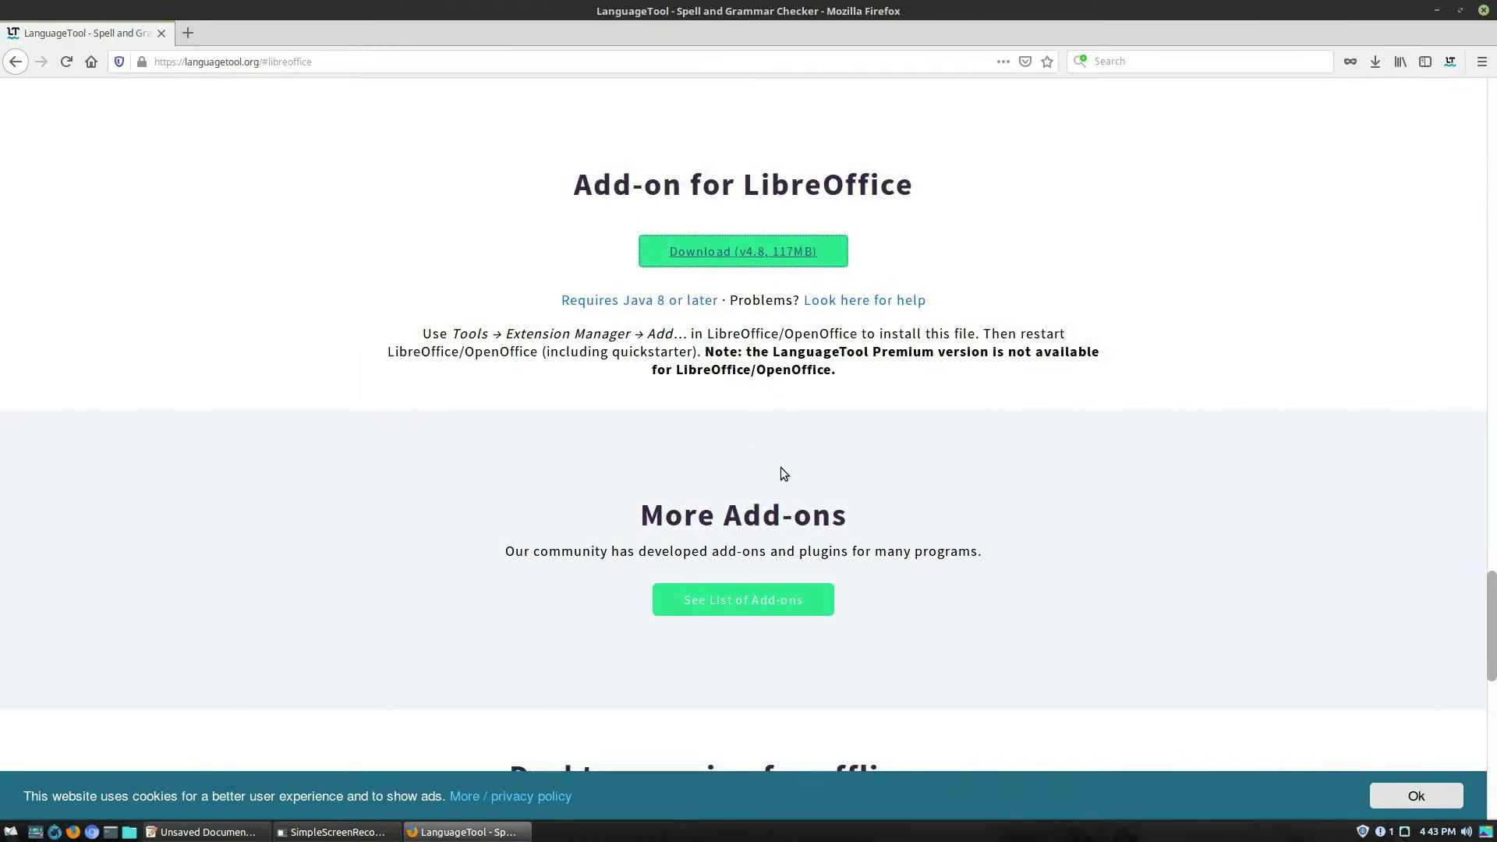
{"action": "left_click", "coordinate": [1437, 10]}
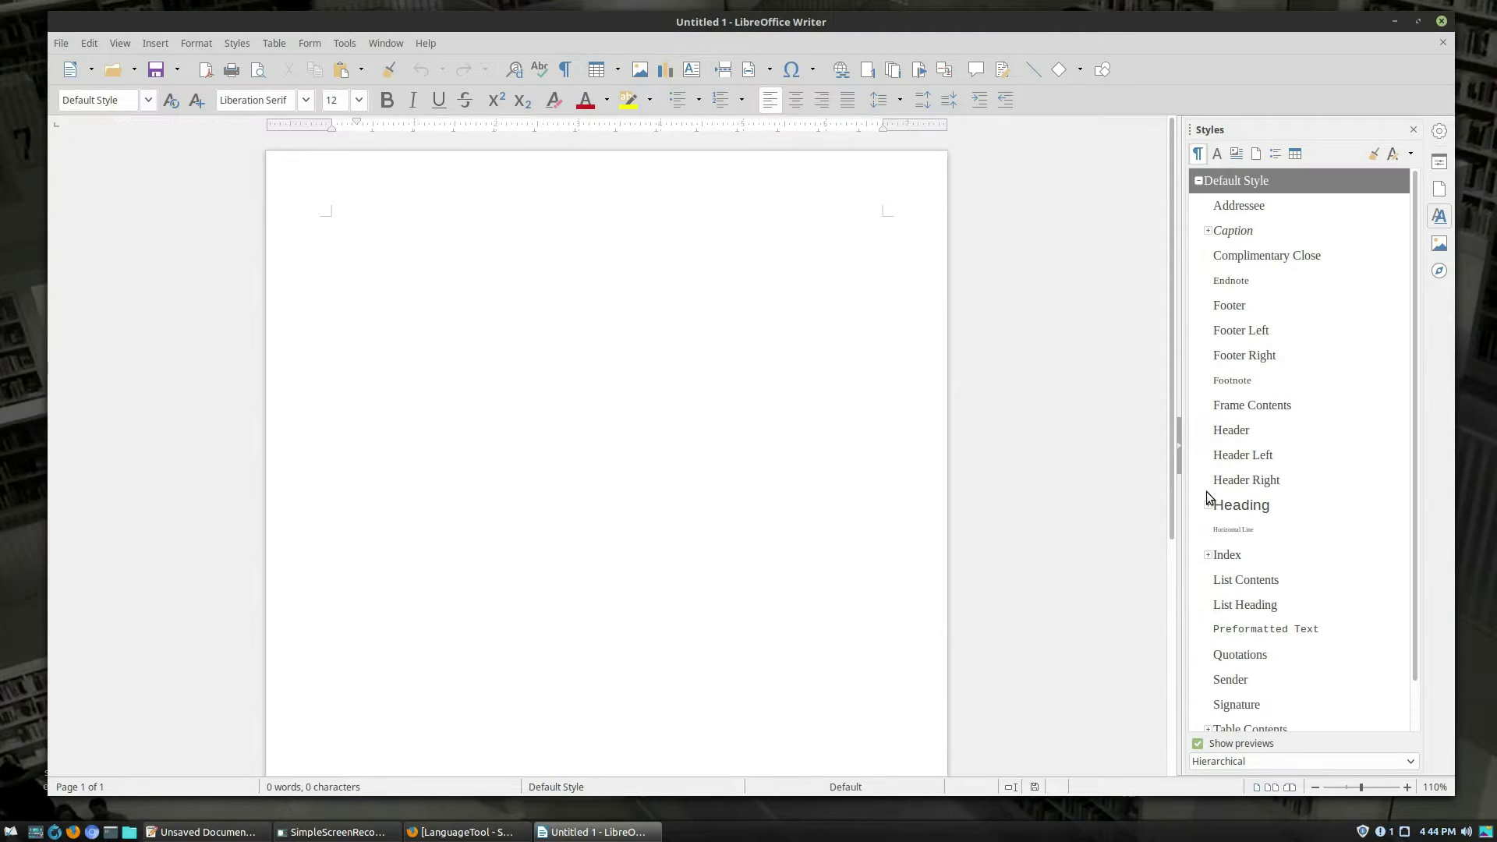
Step: Paste the 4-page, 1,612-word story into Untitled 1 and verify the context menu offers LanguageTool Options
{"action": "key", "text": "ctrl+v"}
{"action": "scroll", "coordinate": [734, 509], "scroll_direction": "up", "scroll_amount": 20}
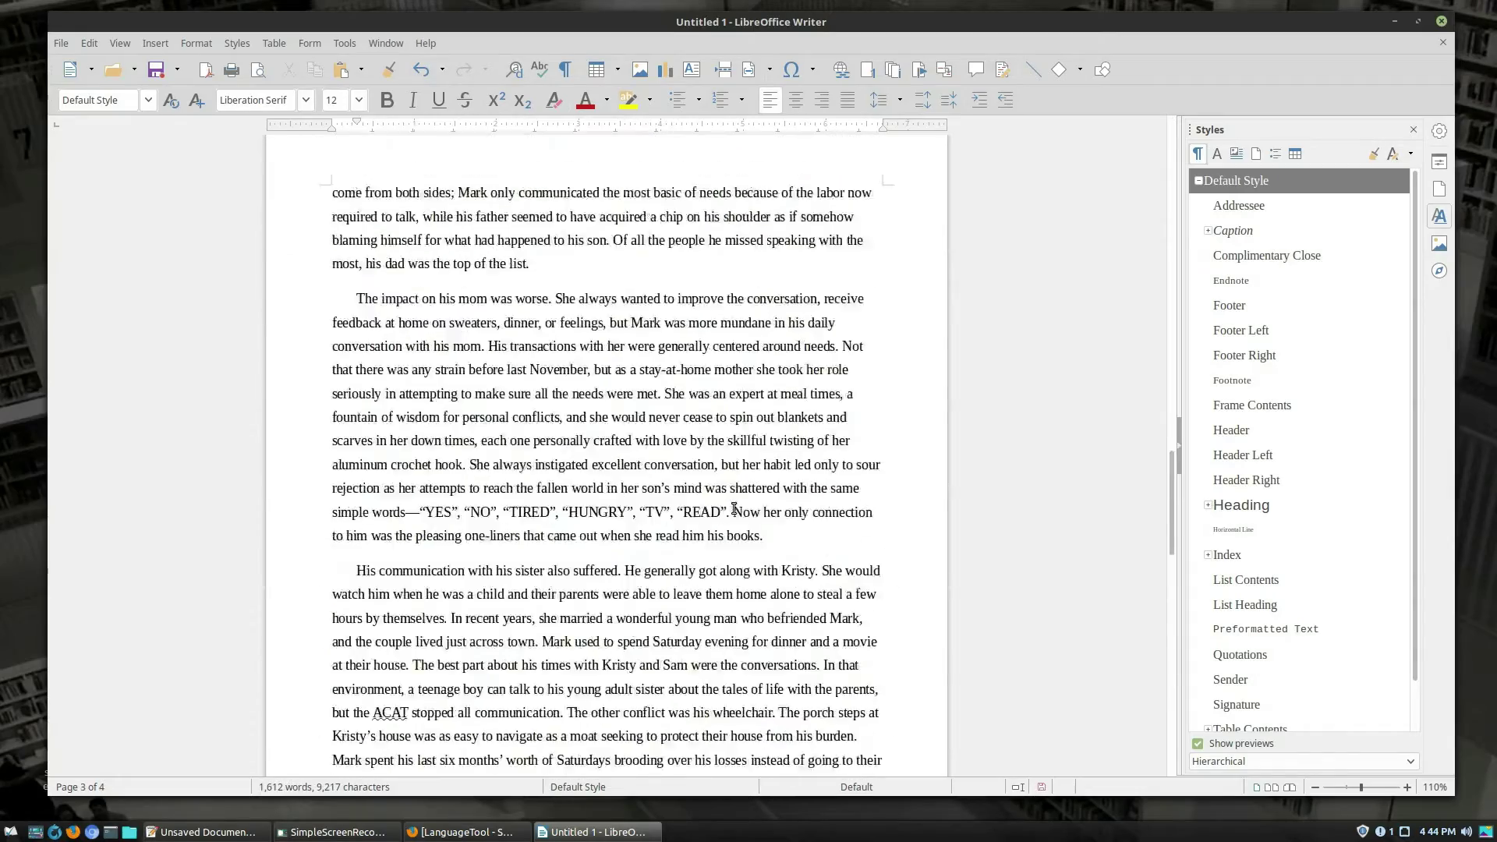
{"action": "scroll", "coordinate": [734, 508], "scroll_direction": "up", "scroll_amount": 6}
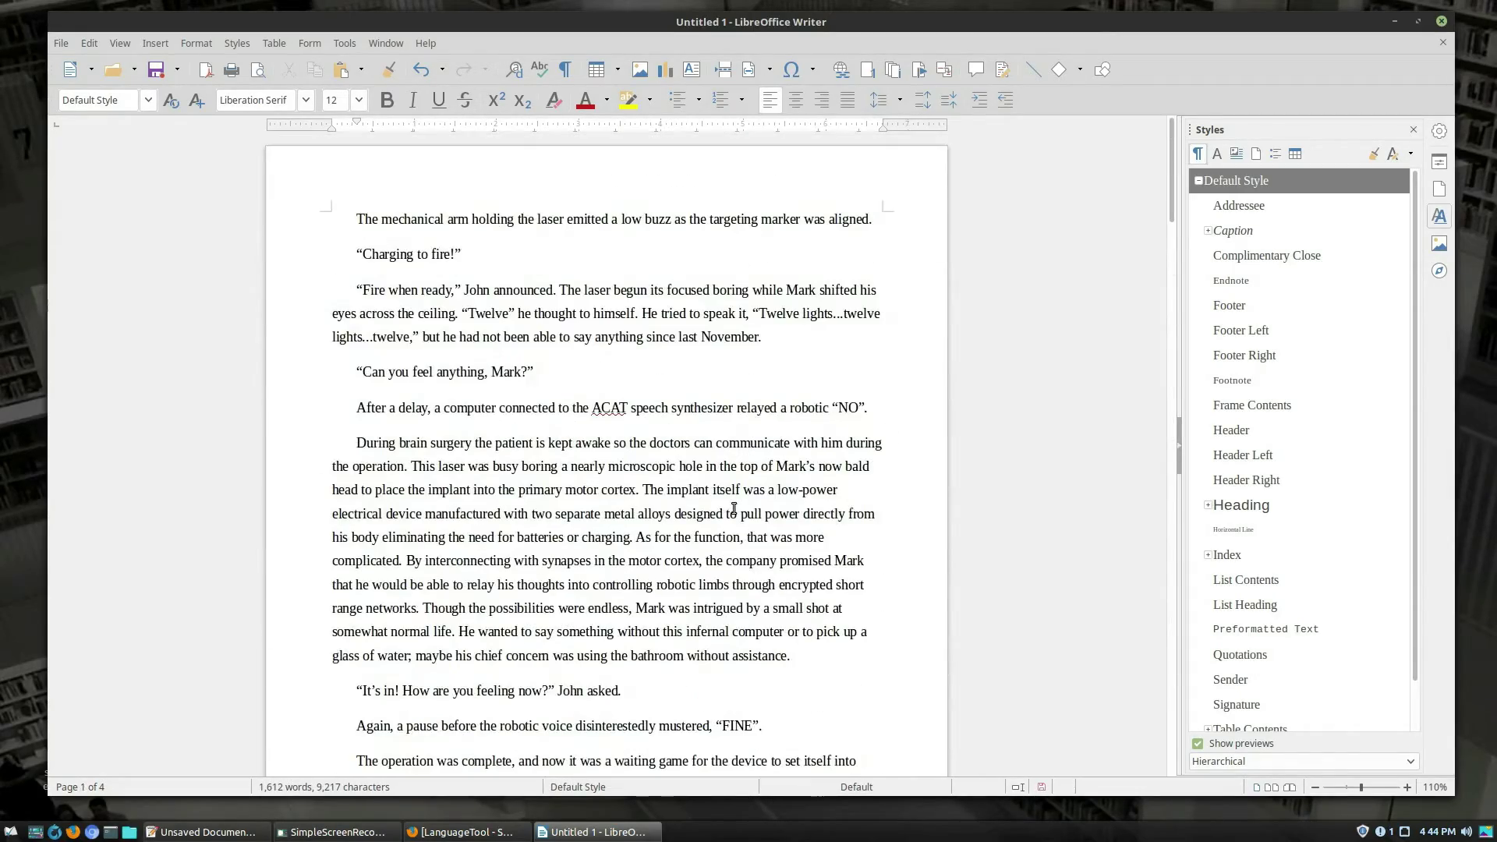
{"action": "right_click", "coordinate": [668, 422]}
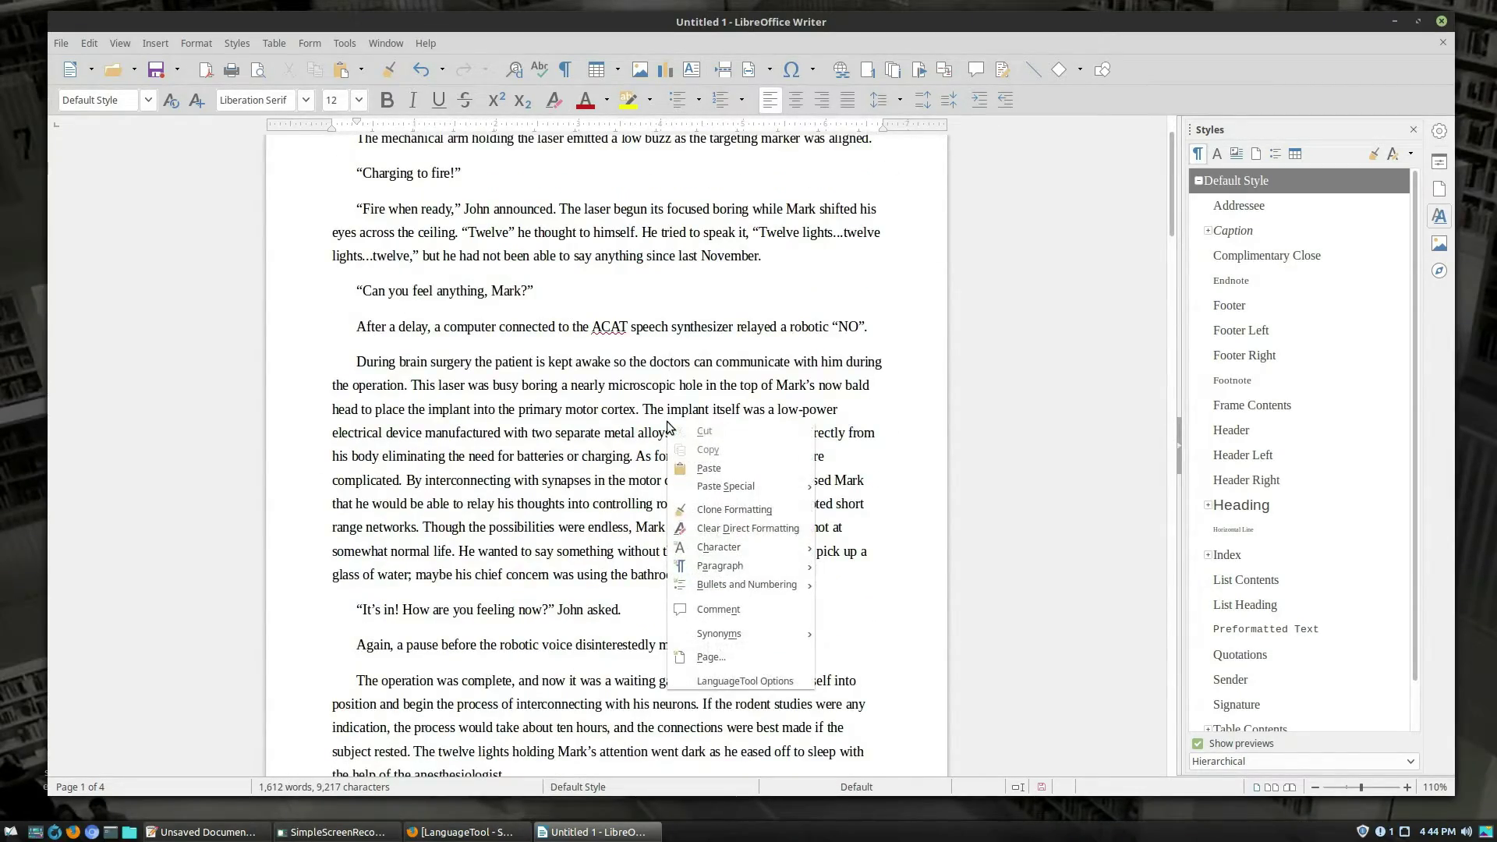
{"action": "key", "text": "Escape"}
{"action": "scroll", "coordinate": [766, 557], "scroll_direction": "down", "scroll_amount": 8}
{"action": "scroll", "coordinate": [766, 557], "scroll_direction": "down", "scroll_amount": 12}
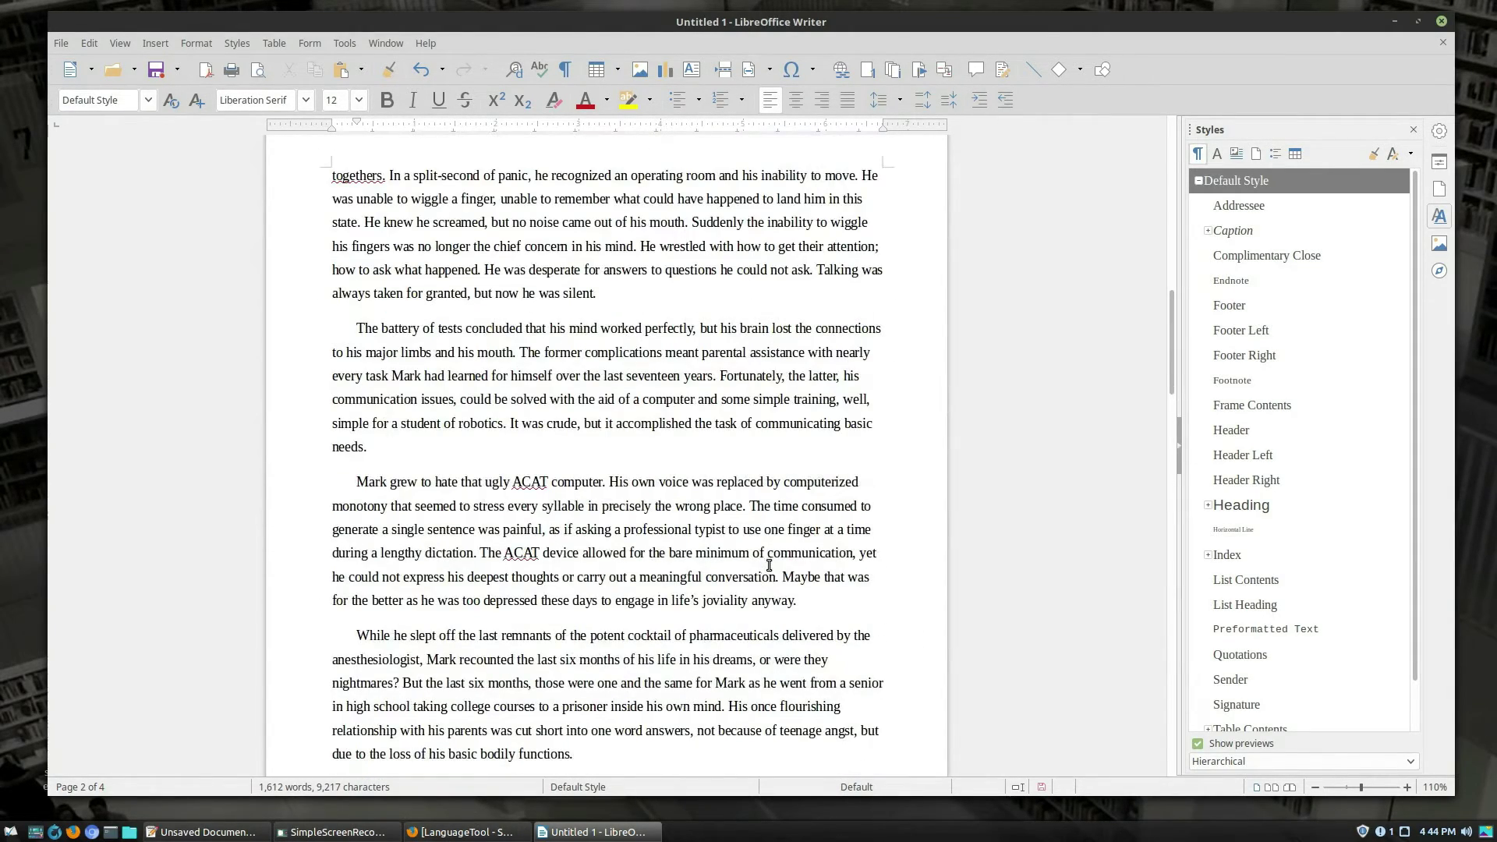
{"action": "scroll", "coordinate": [769, 569], "scroll_direction": "down", "scroll_amount": 10}
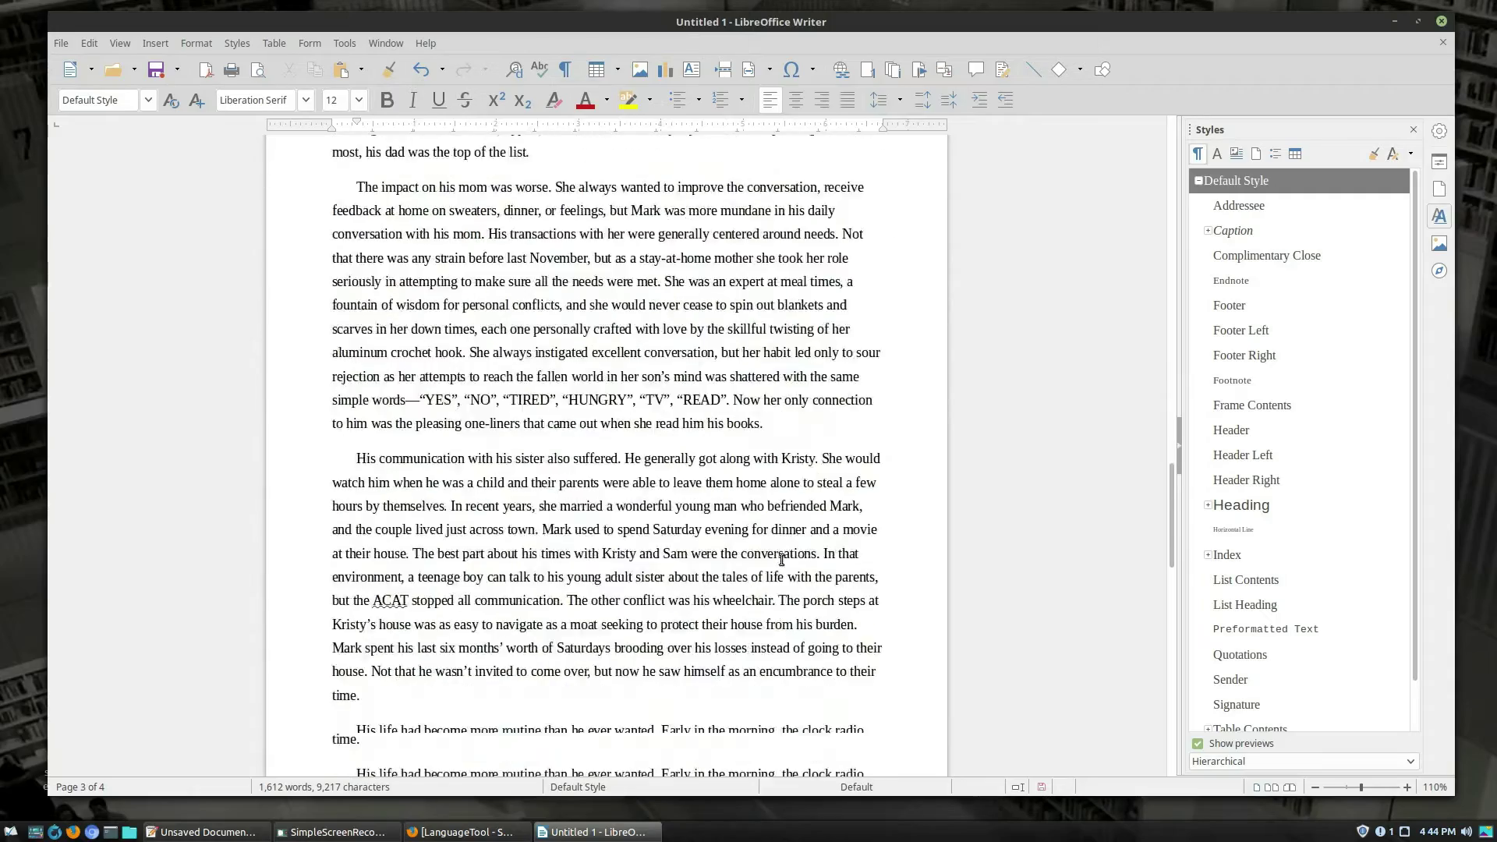
{"action": "scroll", "coordinate": [782, 560], "scroll_direction": "down", "scroll_amount": 9}
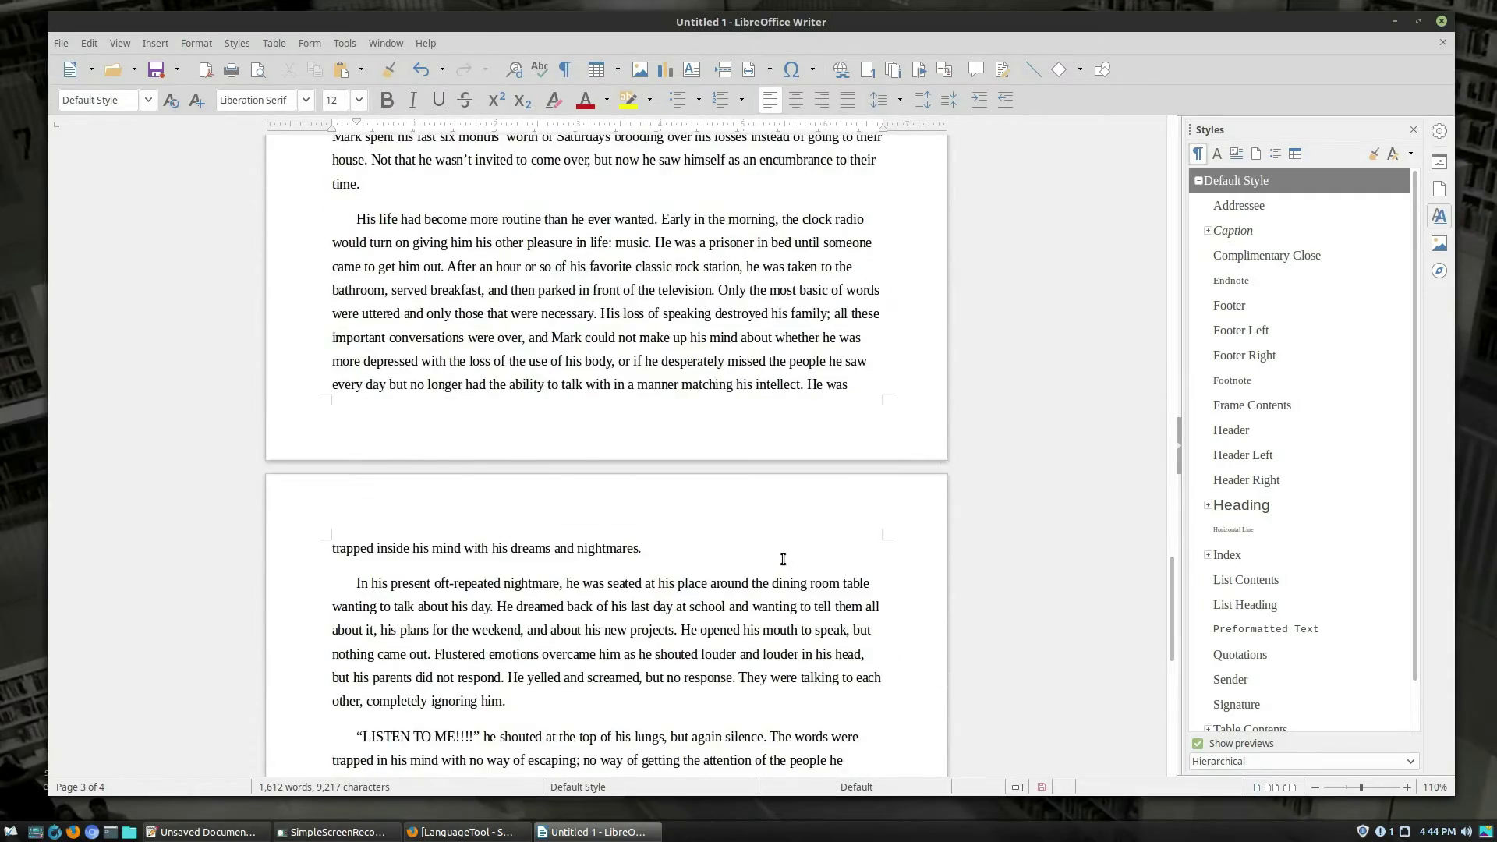
{"action": "scroll", "coordinate": [796, 560], "scroll_direction": "up", "scroll_amount": 6}
{"action": "scroll", "coordinate": [797, 561], "scroll_direction": "up", "scroll_amount": 20}
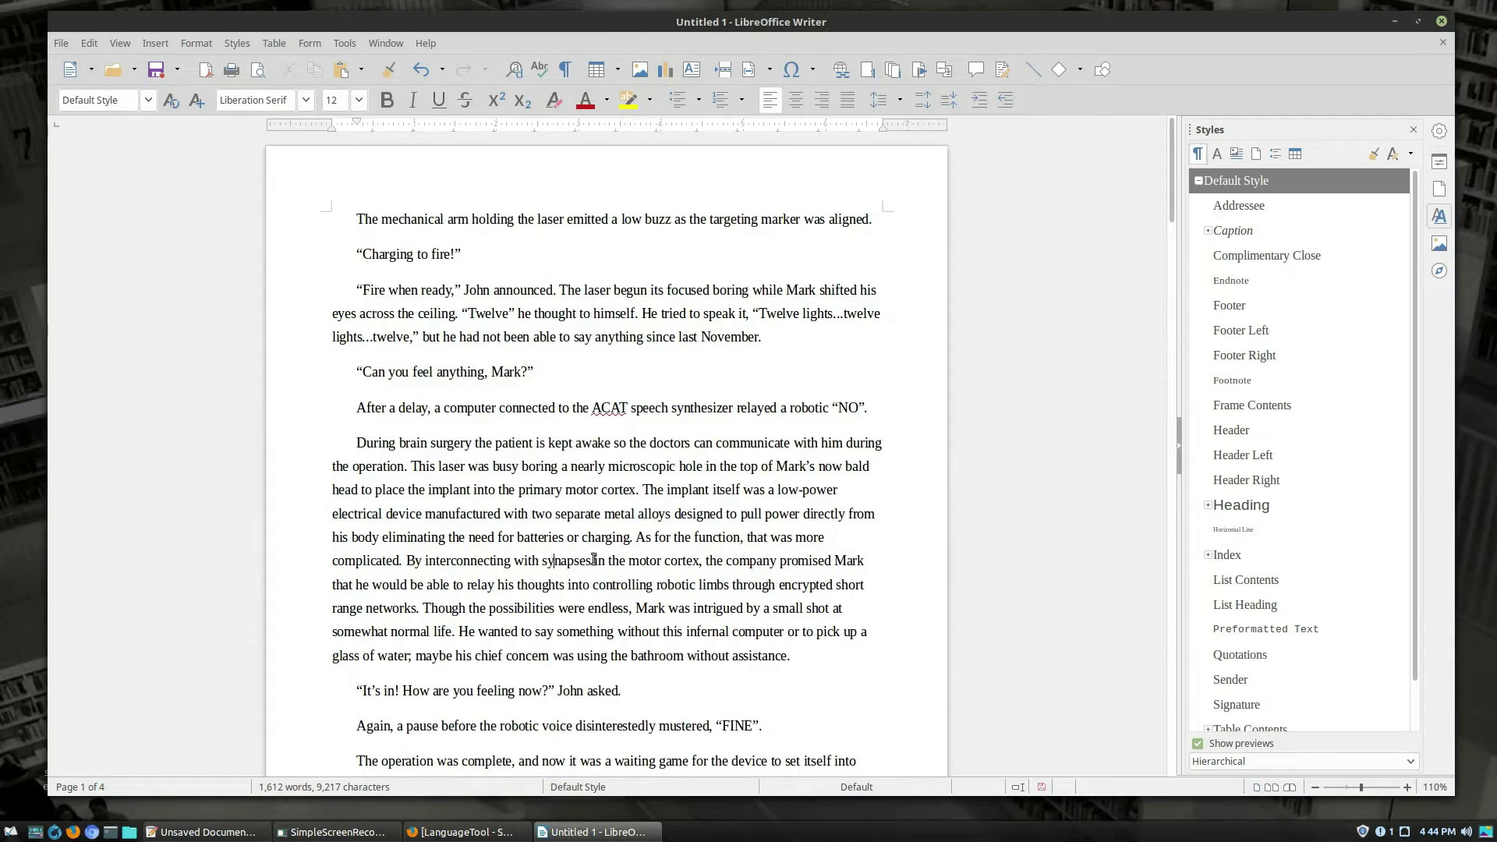
Step: Add afta-sans.zip from the Downloads folder in the Extension Manager
{"action": "left_click", "coordinate": [678, 537]}
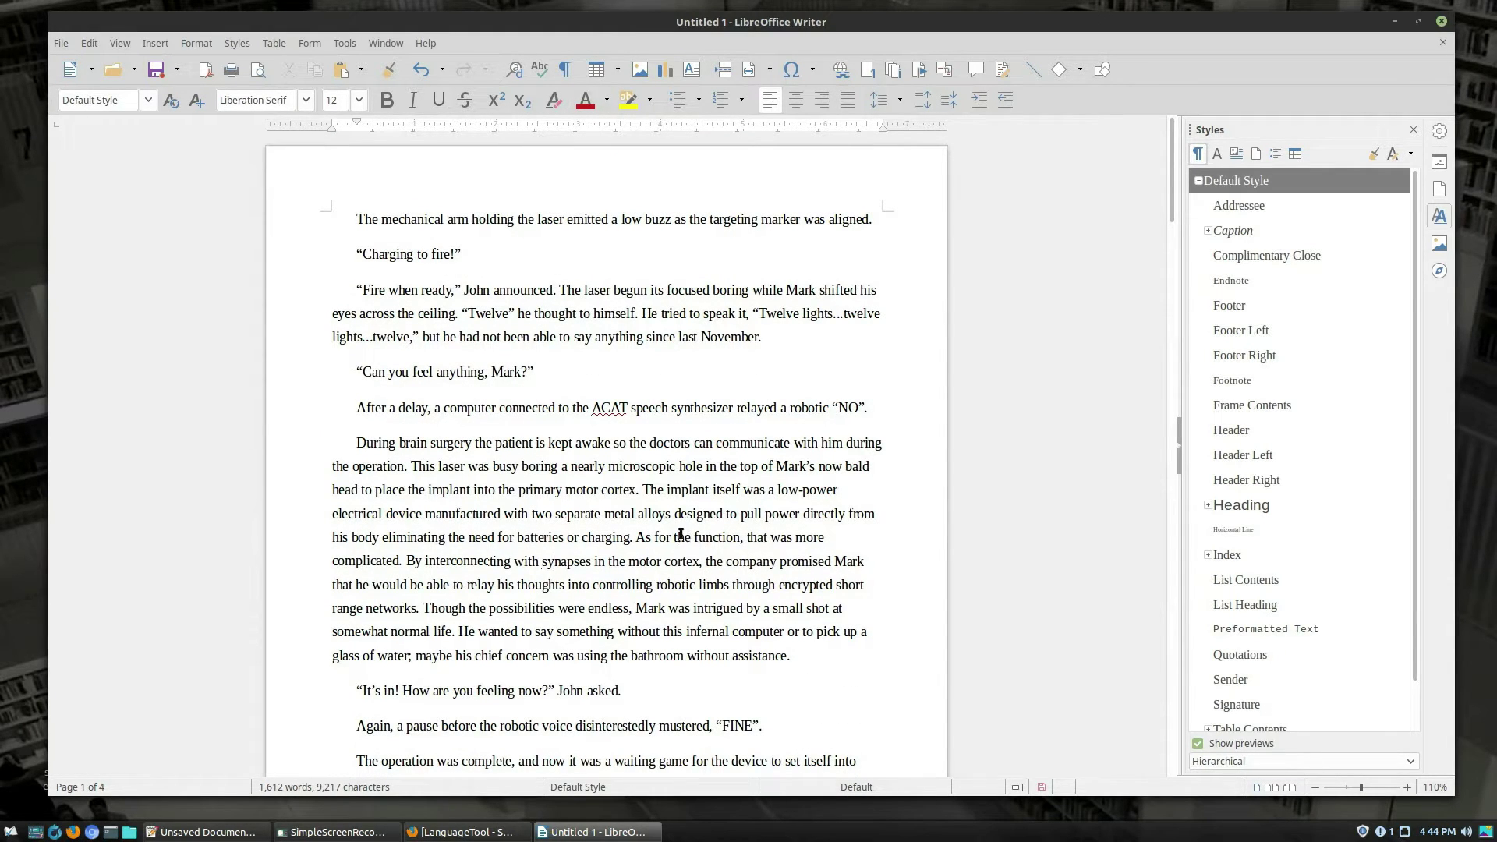
{"action": "left_click", "coordinate": [349, 44]}
{"action": "left_click", "coordinate": [421, 436]}
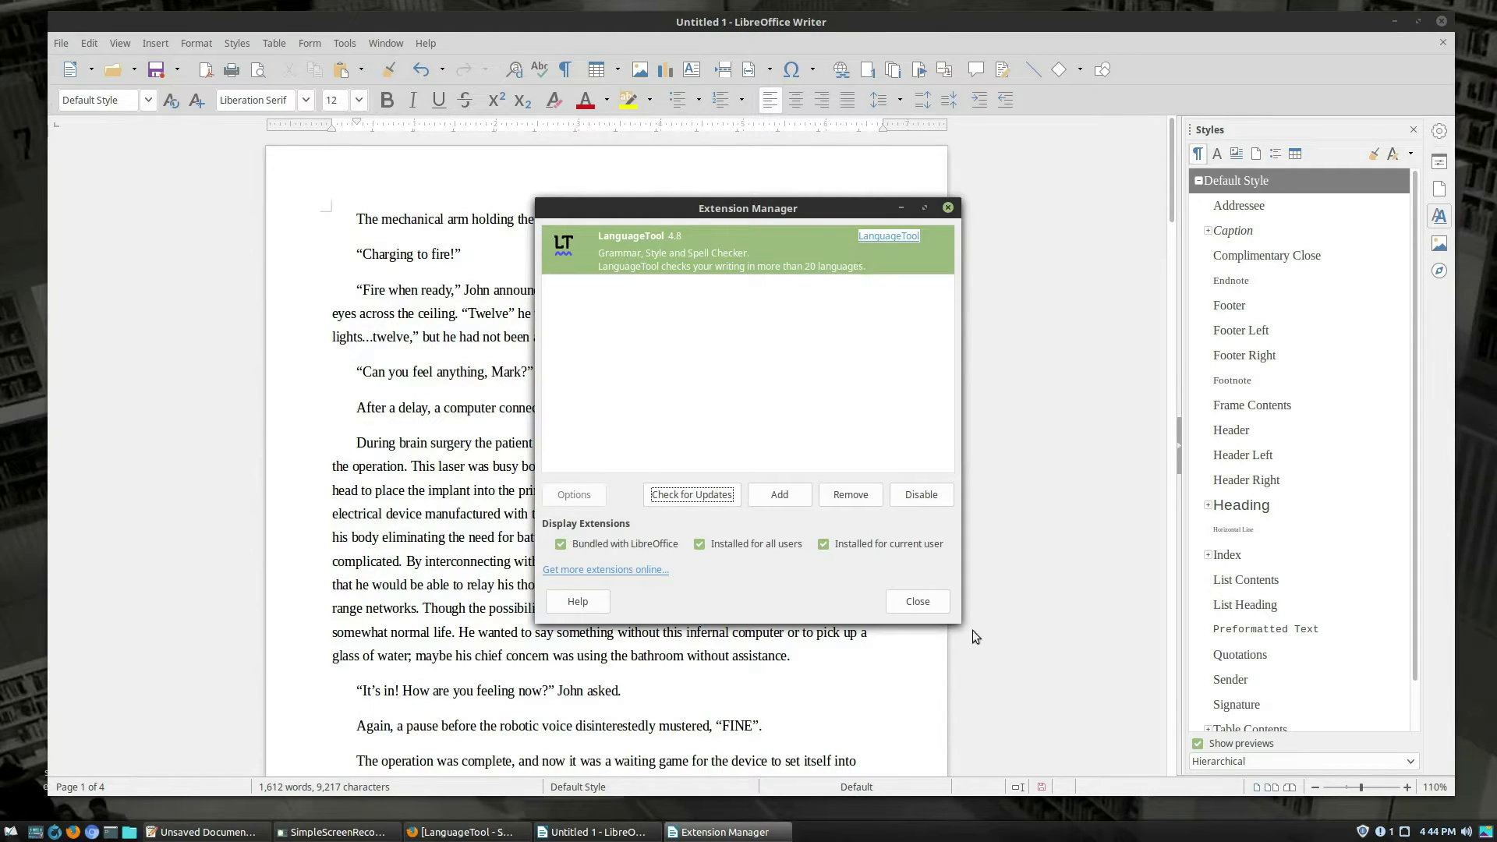
{"action": "left_click", "coordinate": [800, 495]}
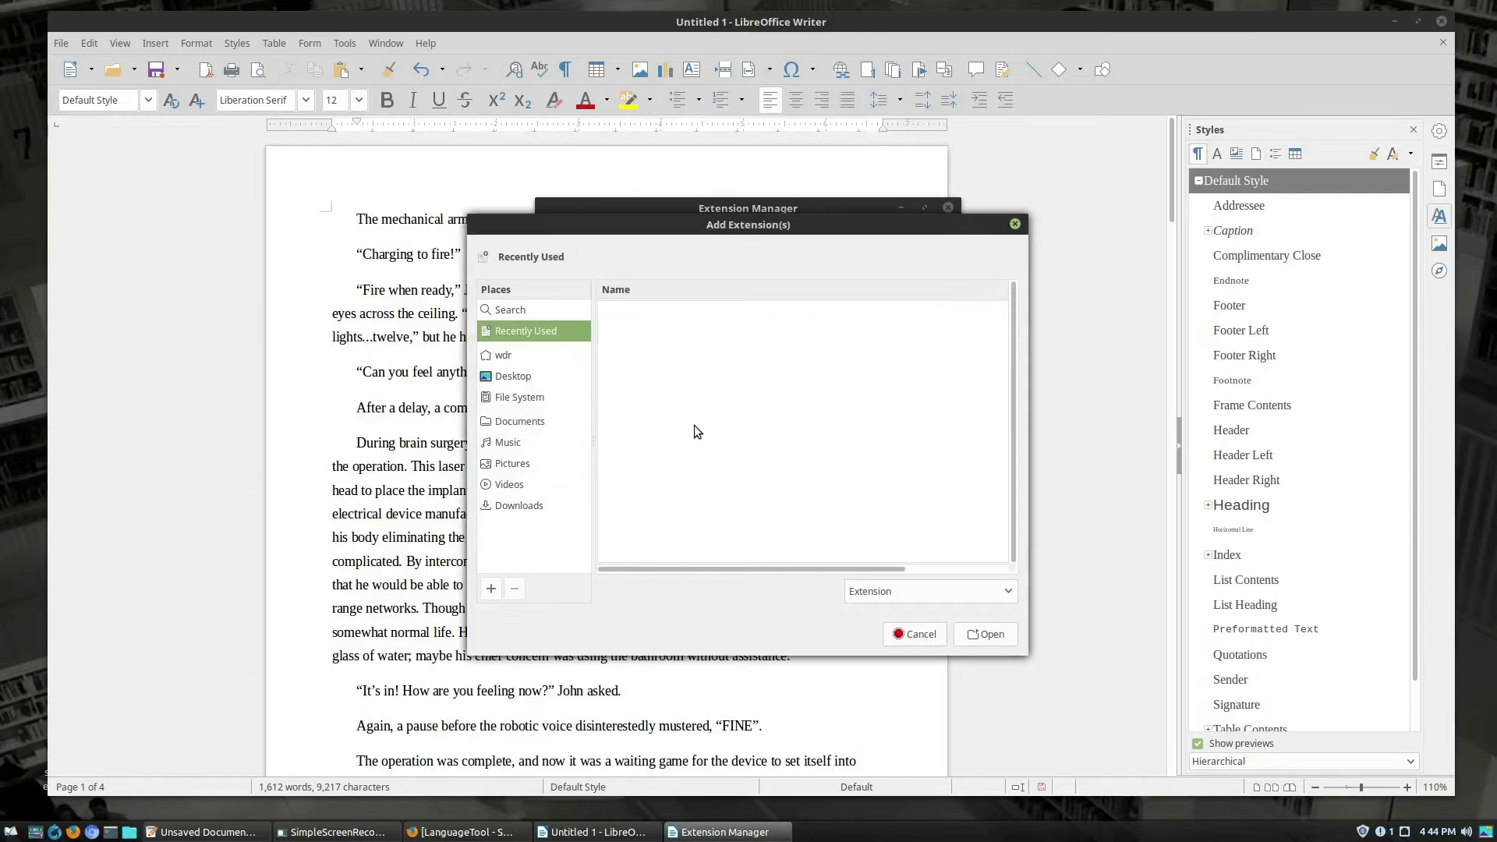
{"action": "left_click", "coordinate": [530, 421]}
{"action": "left_click", "coordinate": [514, 484]}
{"action": "left_click", "coordinate": [517, 505]}
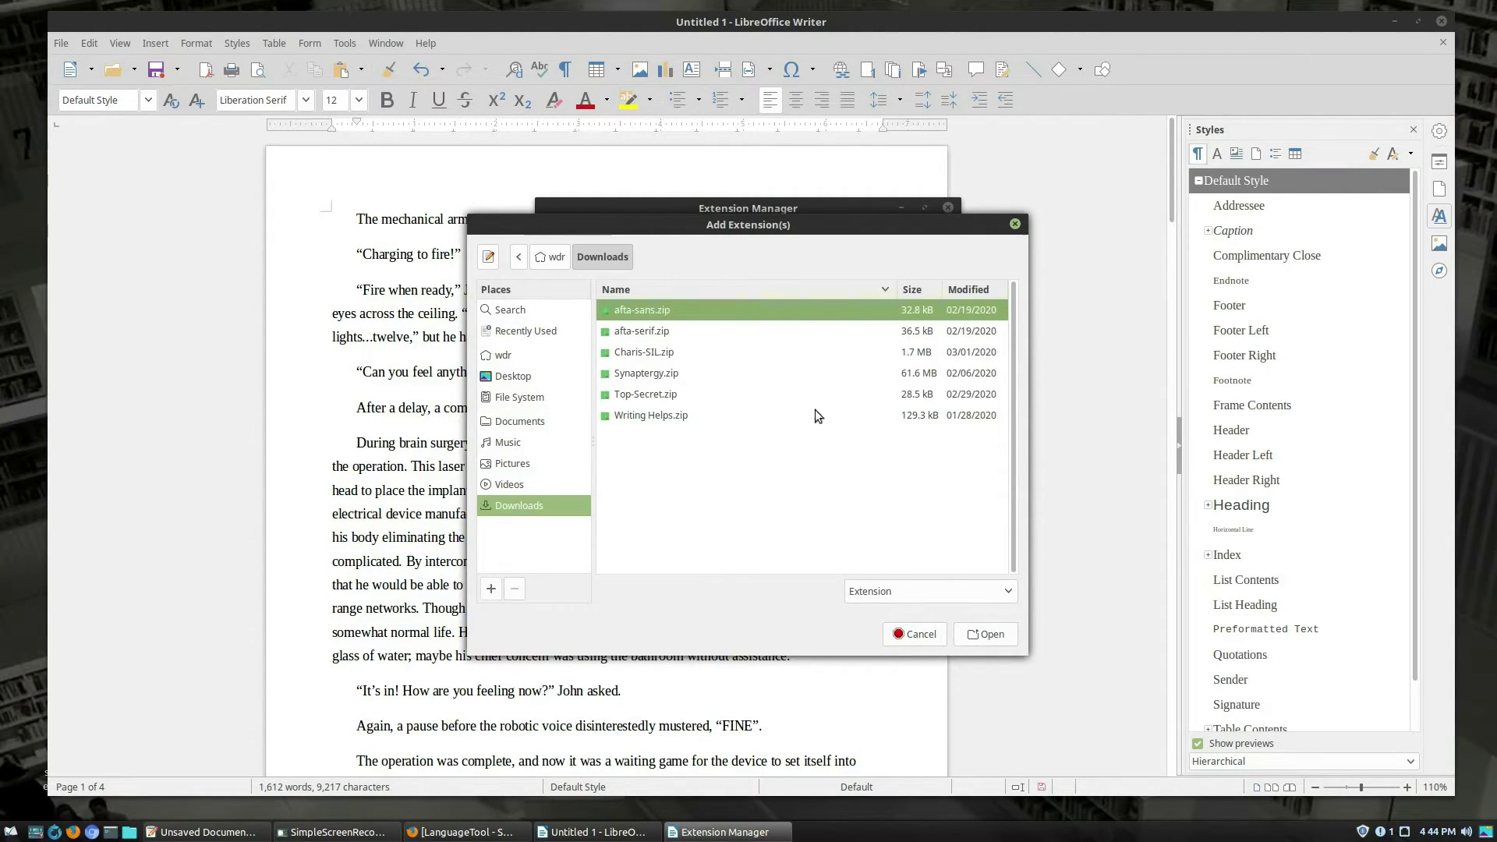
{"action": "left_click", "coordinate": [987, 633]}
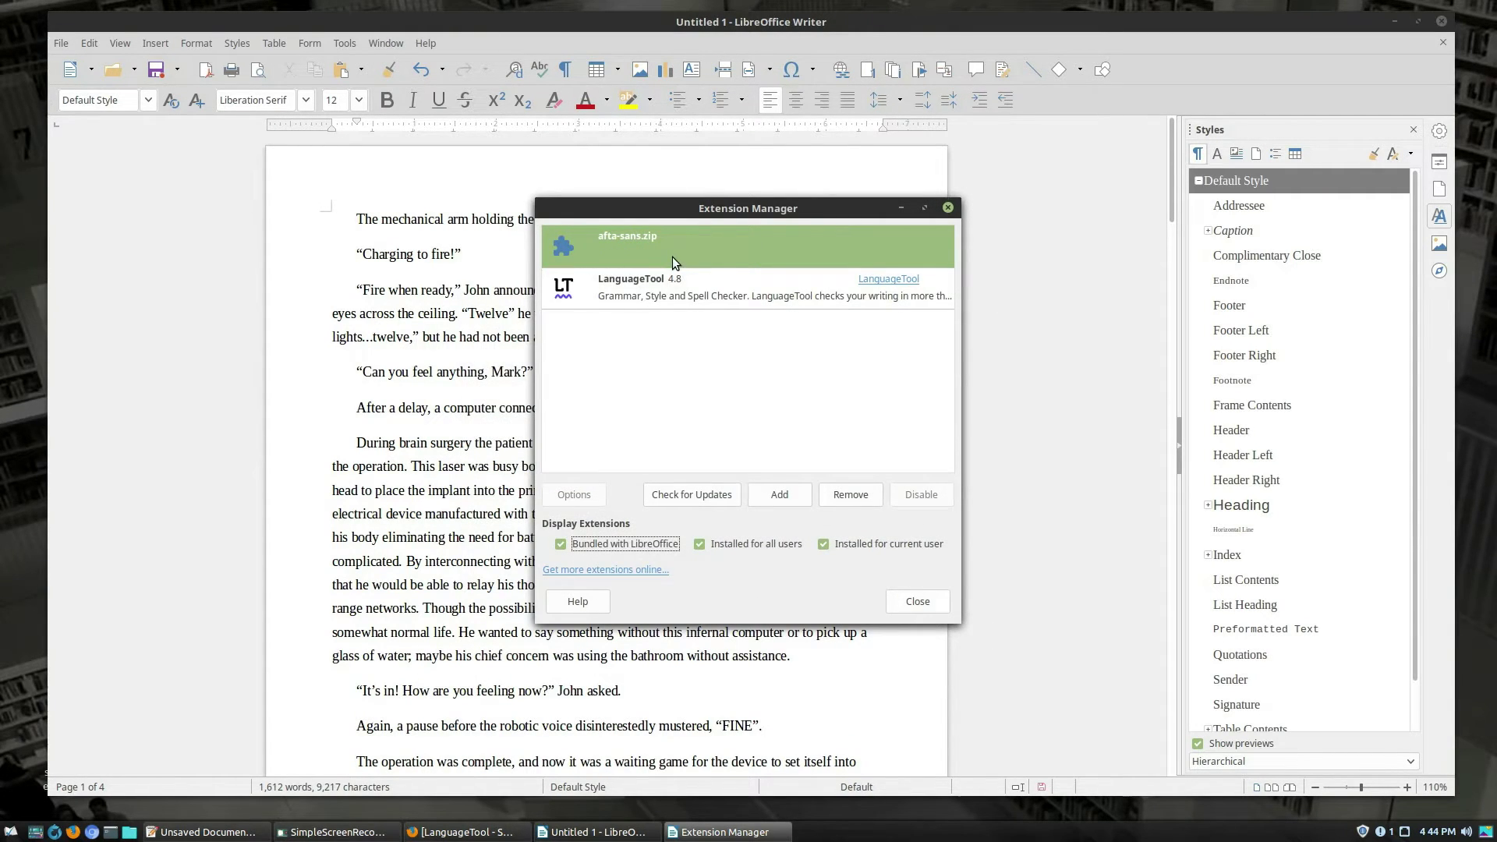
Step: Remove afta-sans.zip again, dismiss the error, and close the Extension Manager without restarting
{"action": "left_click", "coordinate": [673, 255]}
{"action": "left_click", "coordinate": [854, 492]}
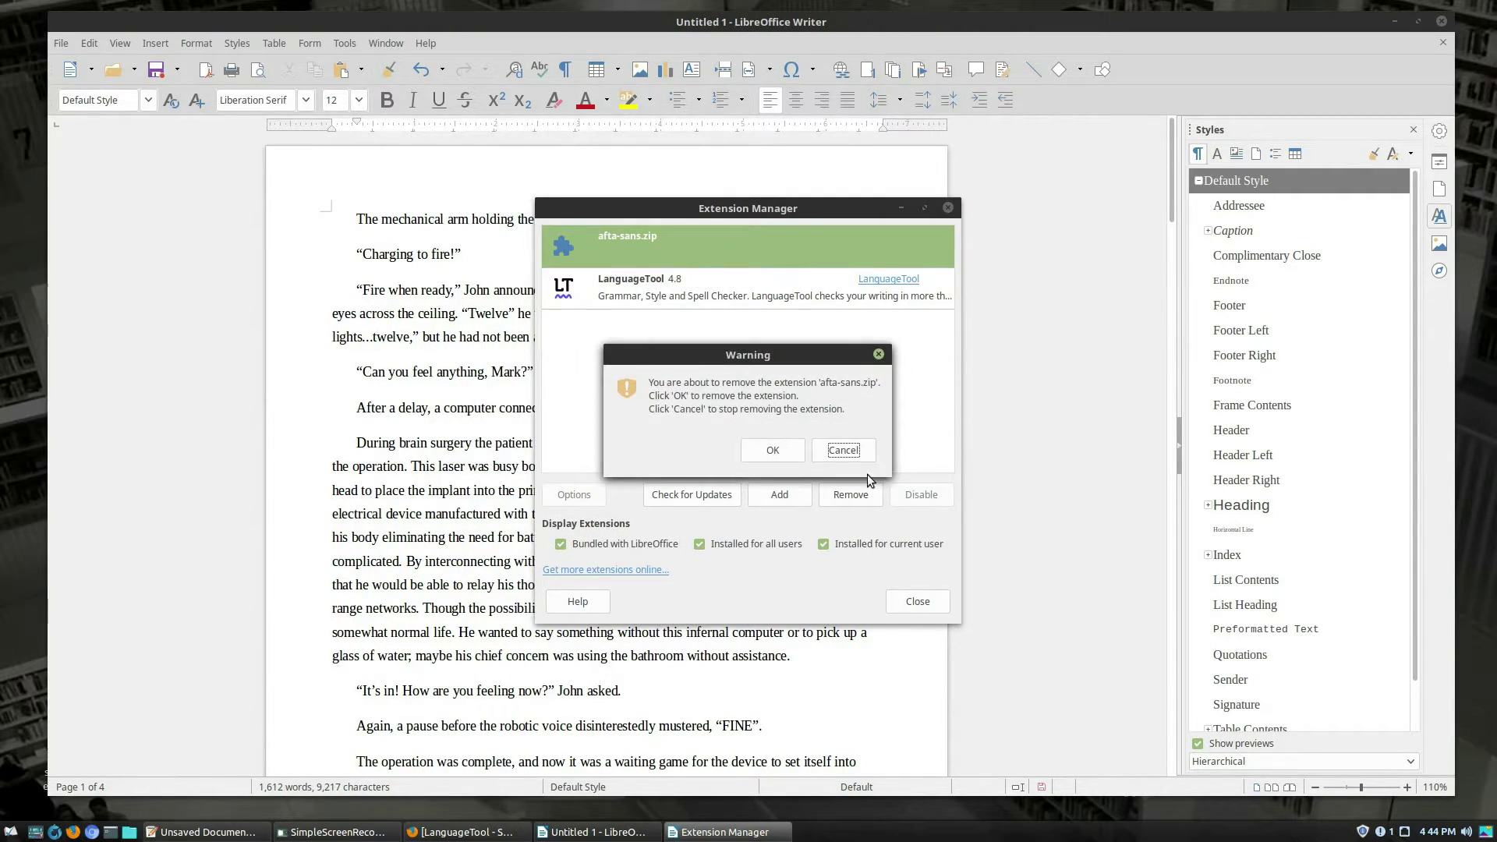
{"action": "left_click", "coordinate": [790, 454]}
{"action": "left_click", "coordinate": [908, 465]}
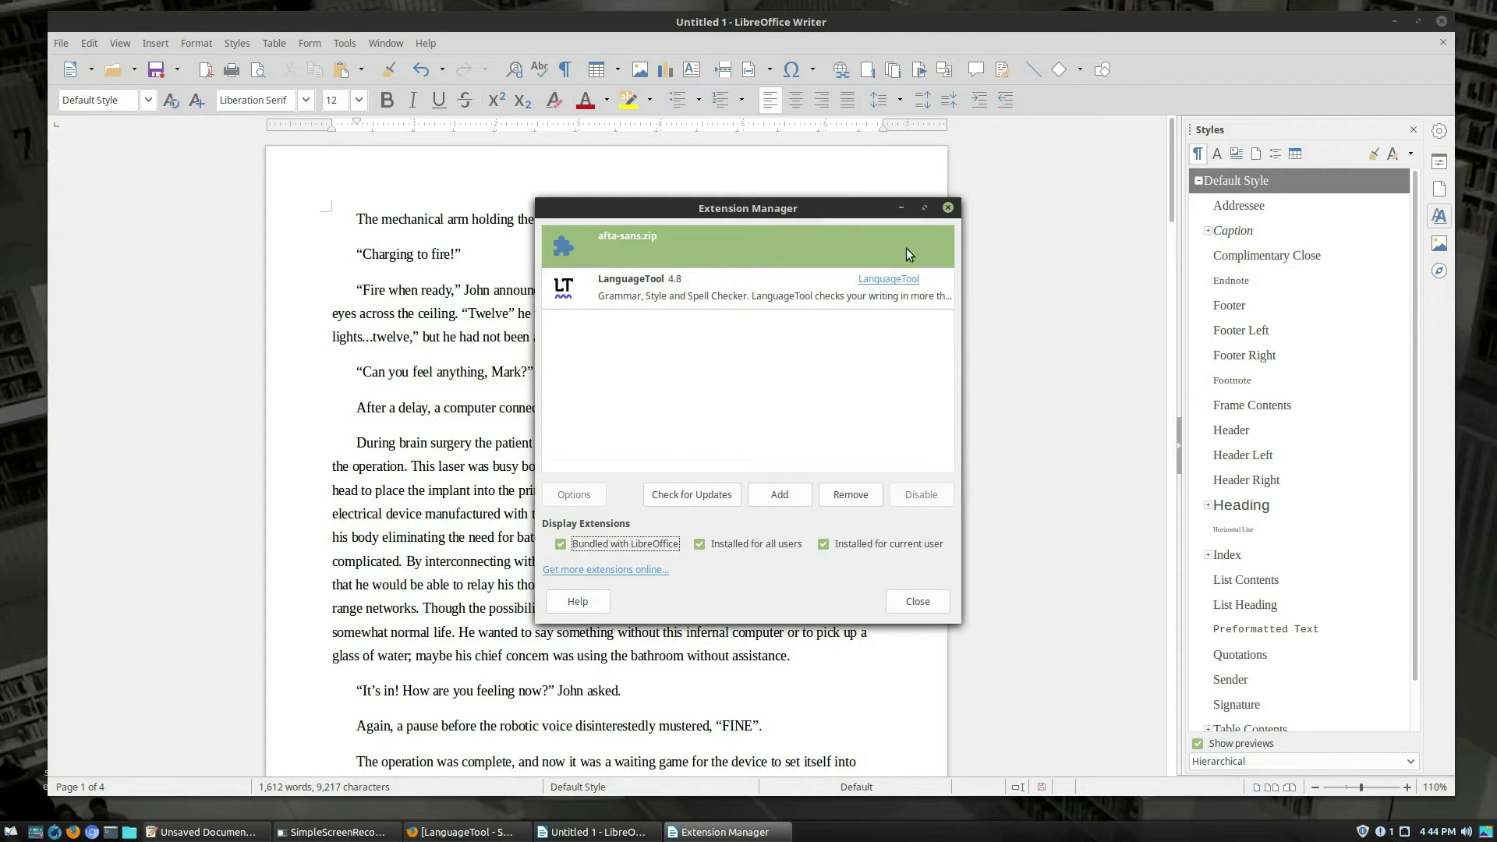
{"action": "left_click", "coordinate": [945, 208]}
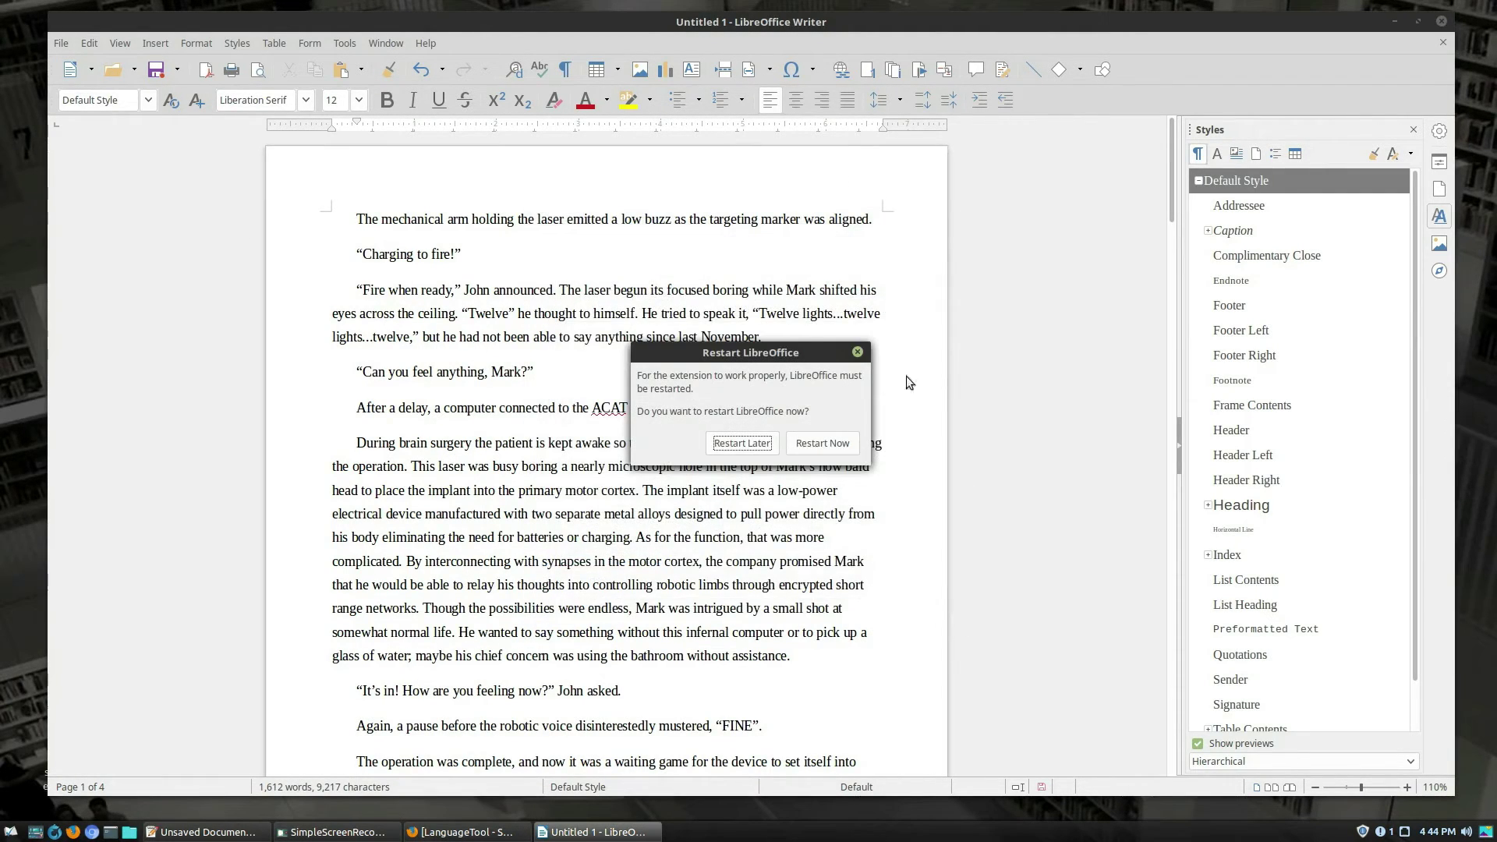
{"action": "left_click", "coordinate": [816, 444]}
{"action": "scroll", "coordinate": [952, 427], "scroll_direction": "down", "scroll_amount": 5}
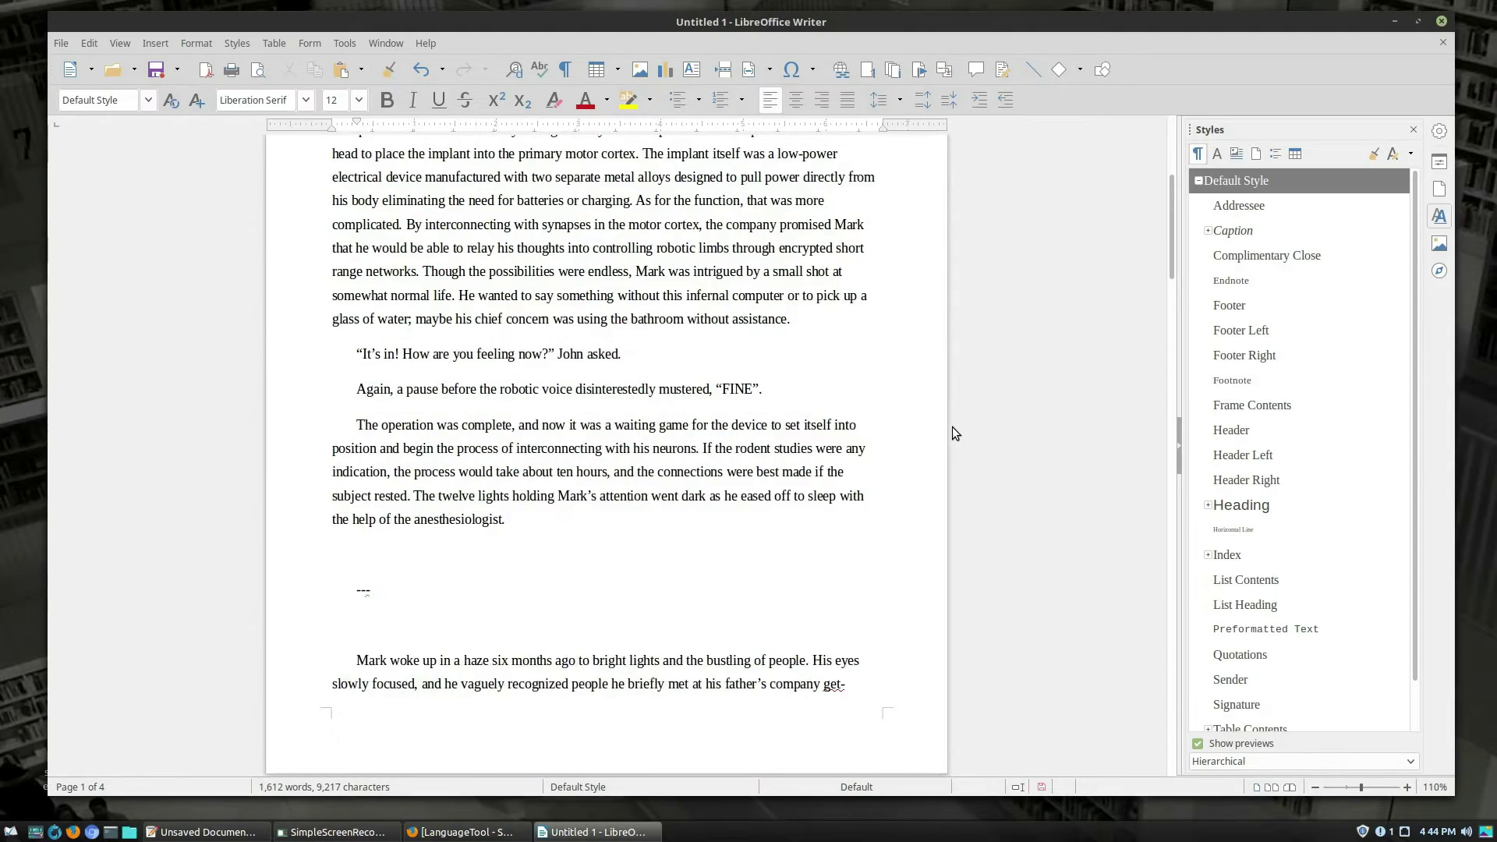
Step: Start a new paragraph after the story's last line reading 'He said this'
{"action": "scroll", "coordinate": [949, 592], "scroll_direction": "down", "scroll_amount": 10}
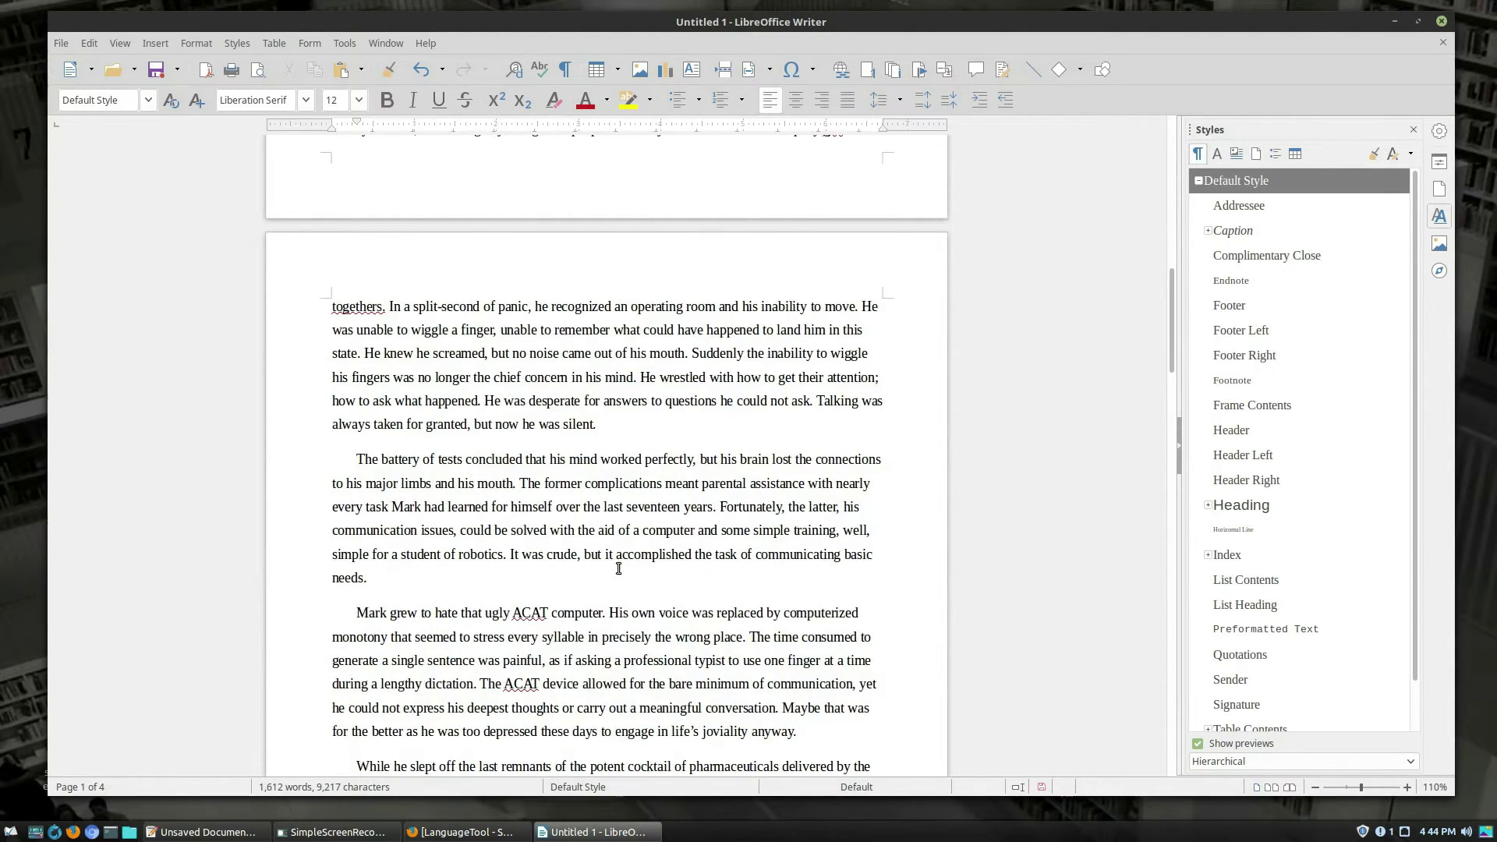
{"action": "scroll", "coordinate": [755, 546], "scroll_direction": "down", "scroll_amount": 1}
{"action": "scroll", "coordinate": [763, 552], "scroll_direction": "down", "scroll_amount": 15}
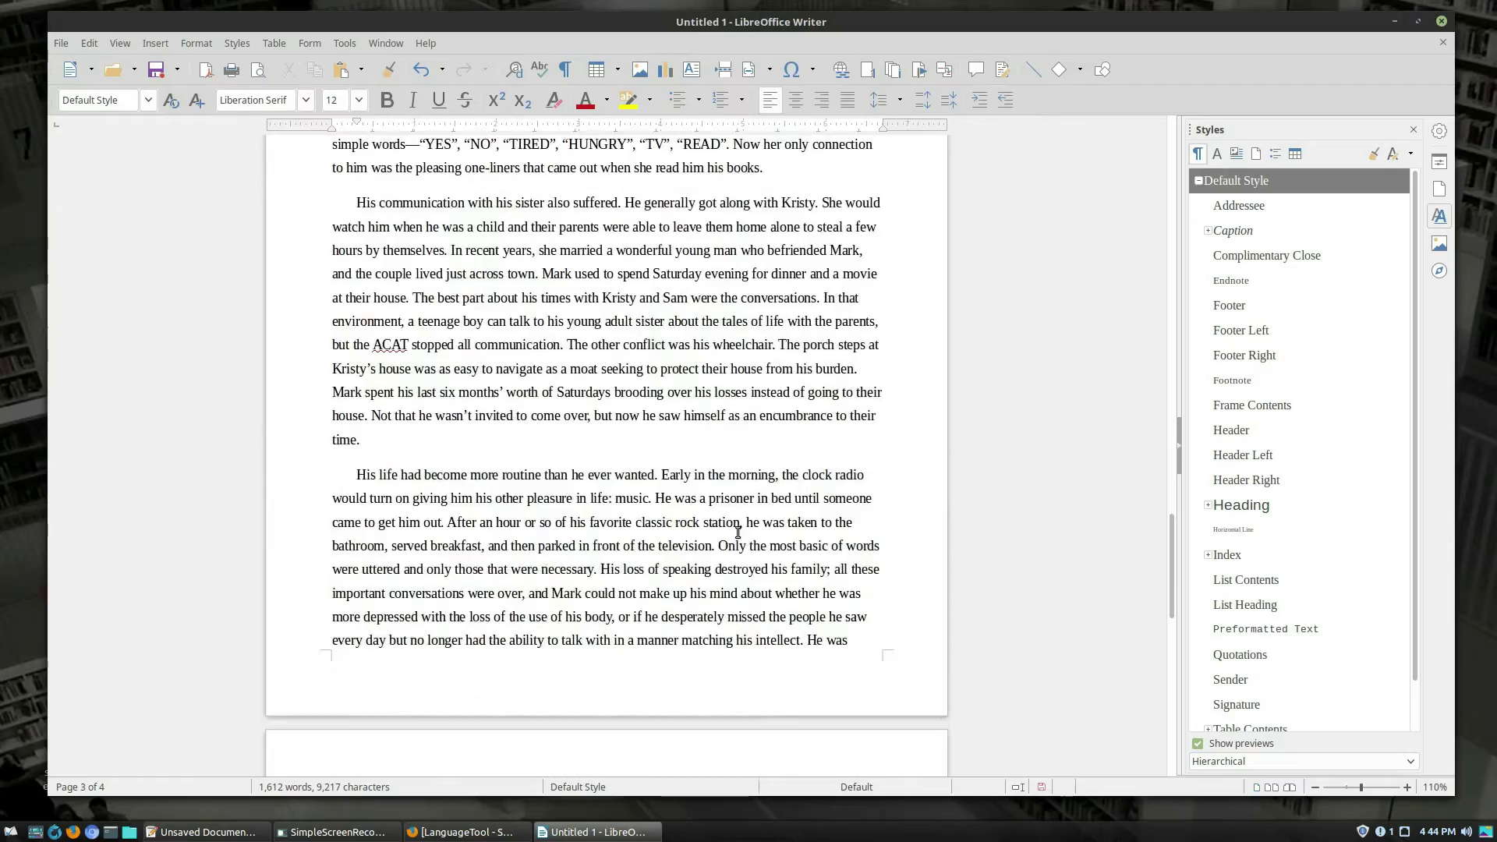
{"action": "scroll", "coordinate": [742, 531], "scroll_direction": "down", "scroll_amount": 5}
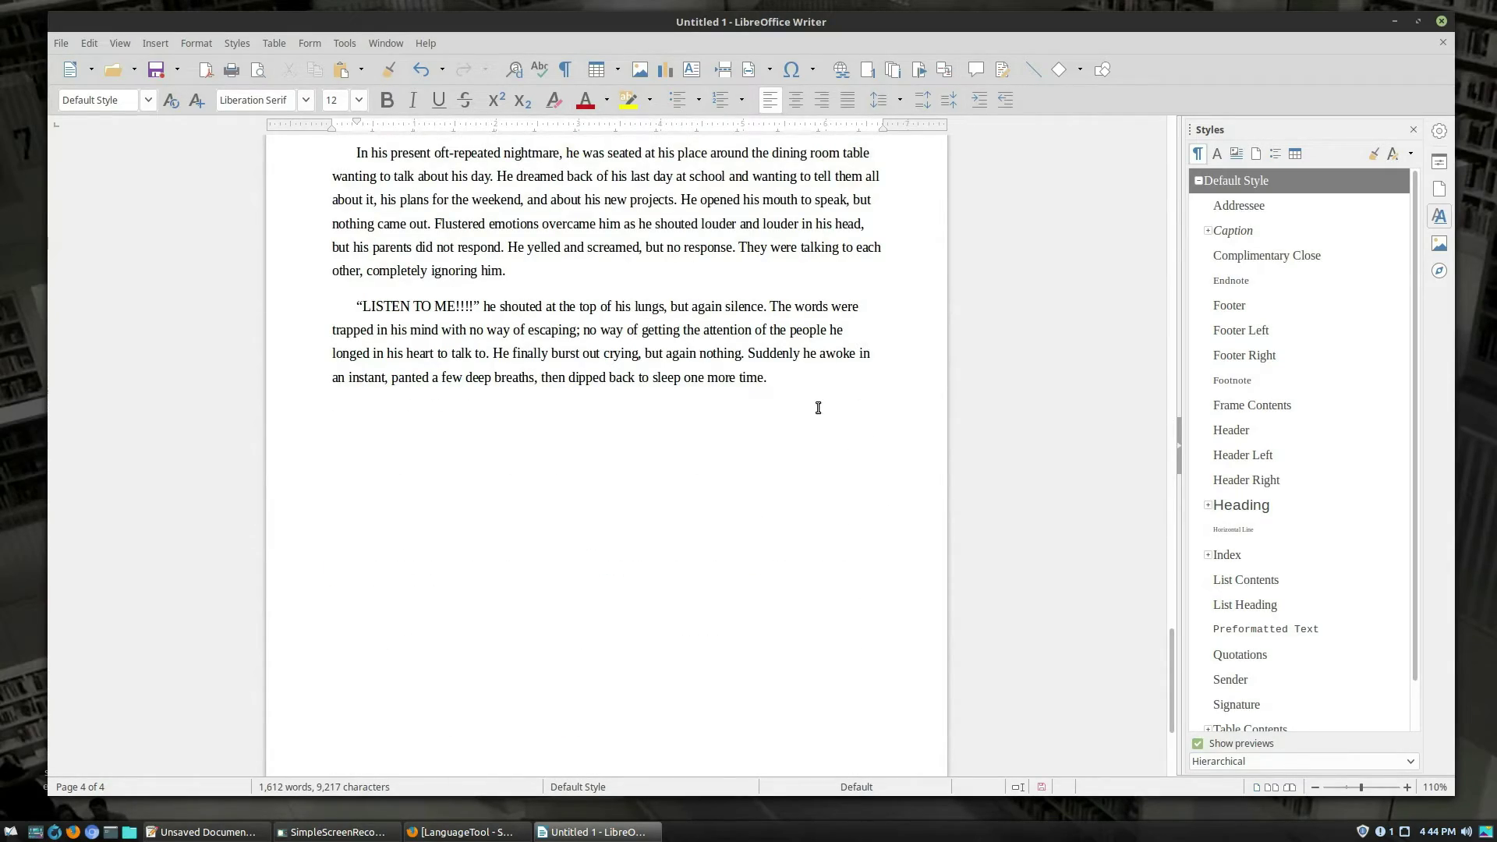
{"action": "scroll", "coordinate": [820, 404], "scroll_direction": "up", "scroll_amount": 5}
{"action": "scroll", "coordinate": [836, 224], "scroll_direction": "up", "scroll_amount": 15}
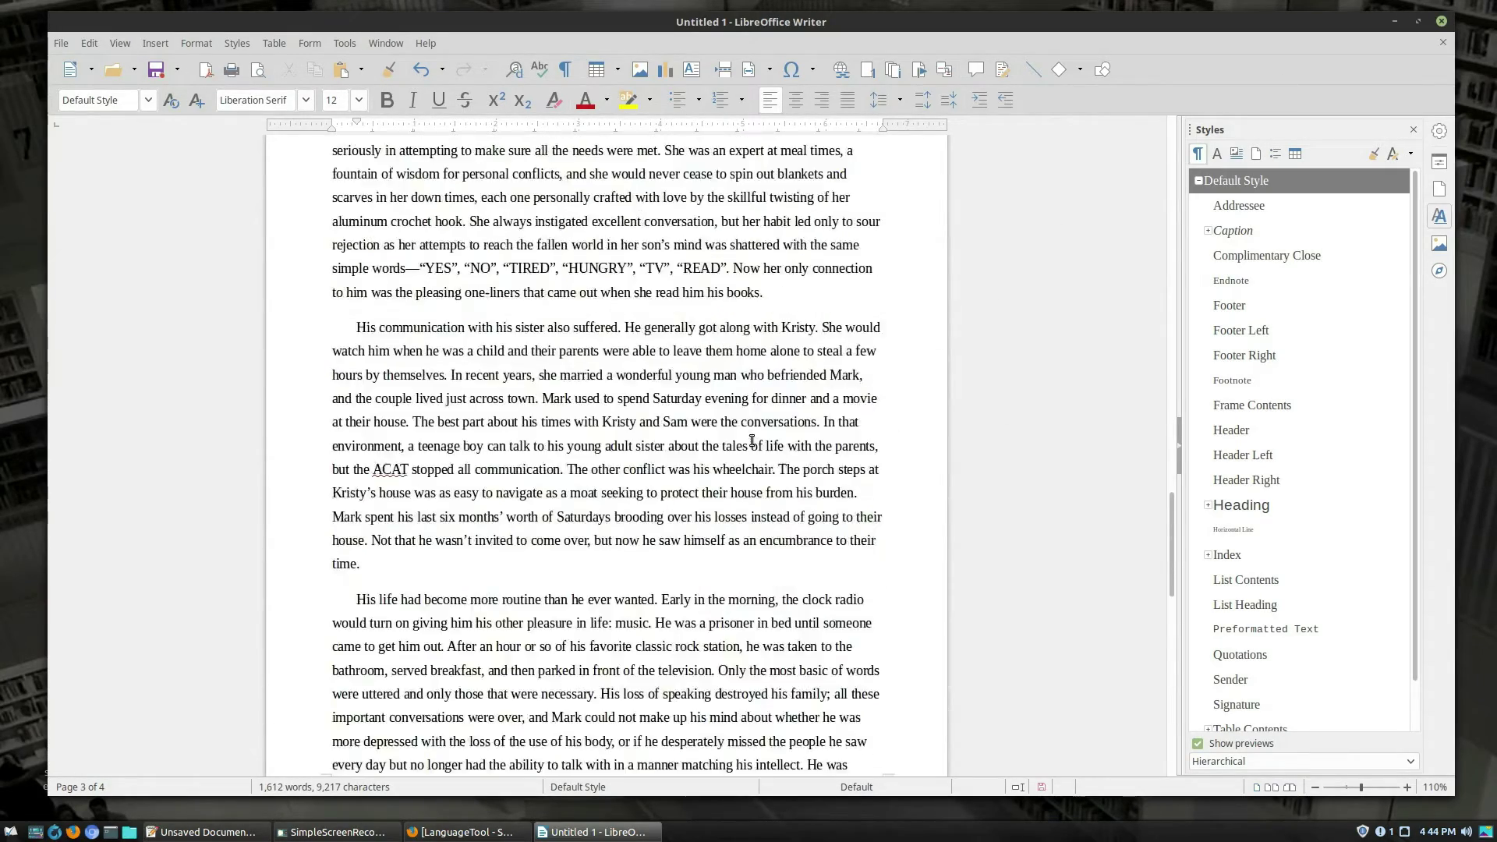
{"action": "scroll", "coordinate": [882, 304], "scroll_direction": "down", "scroll_amount": 19}
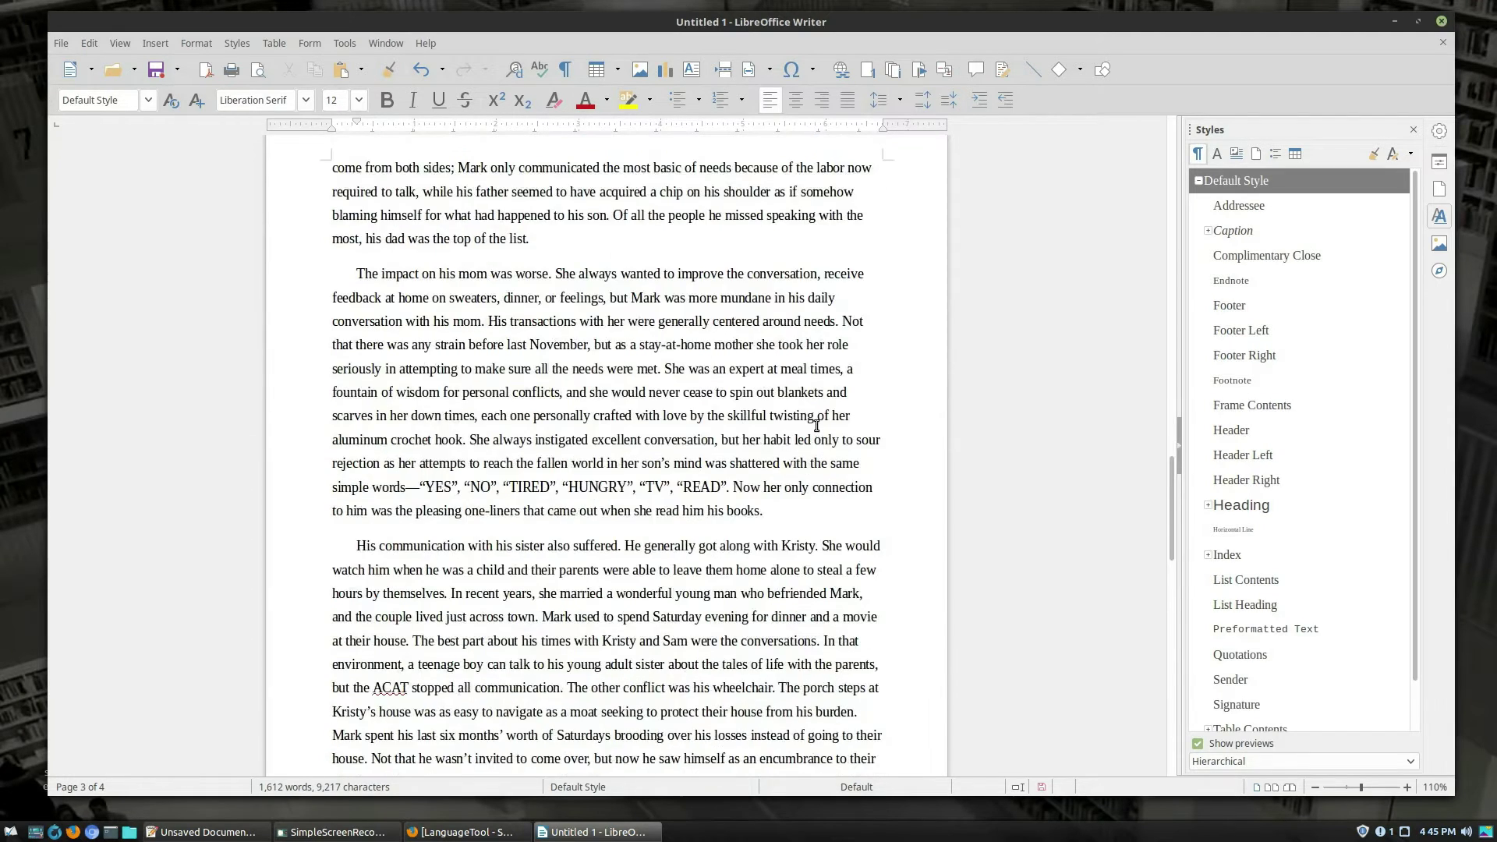
{"action": "key", "text": "Return"}
{"action": "type", "text": "He said this"}
Step: Finish the paragraph as '. He said that. He said nothing', checking suggestions midway
{"action": "key", "text": "BackSpace"}
{"action": "type", "text": ". He said"}
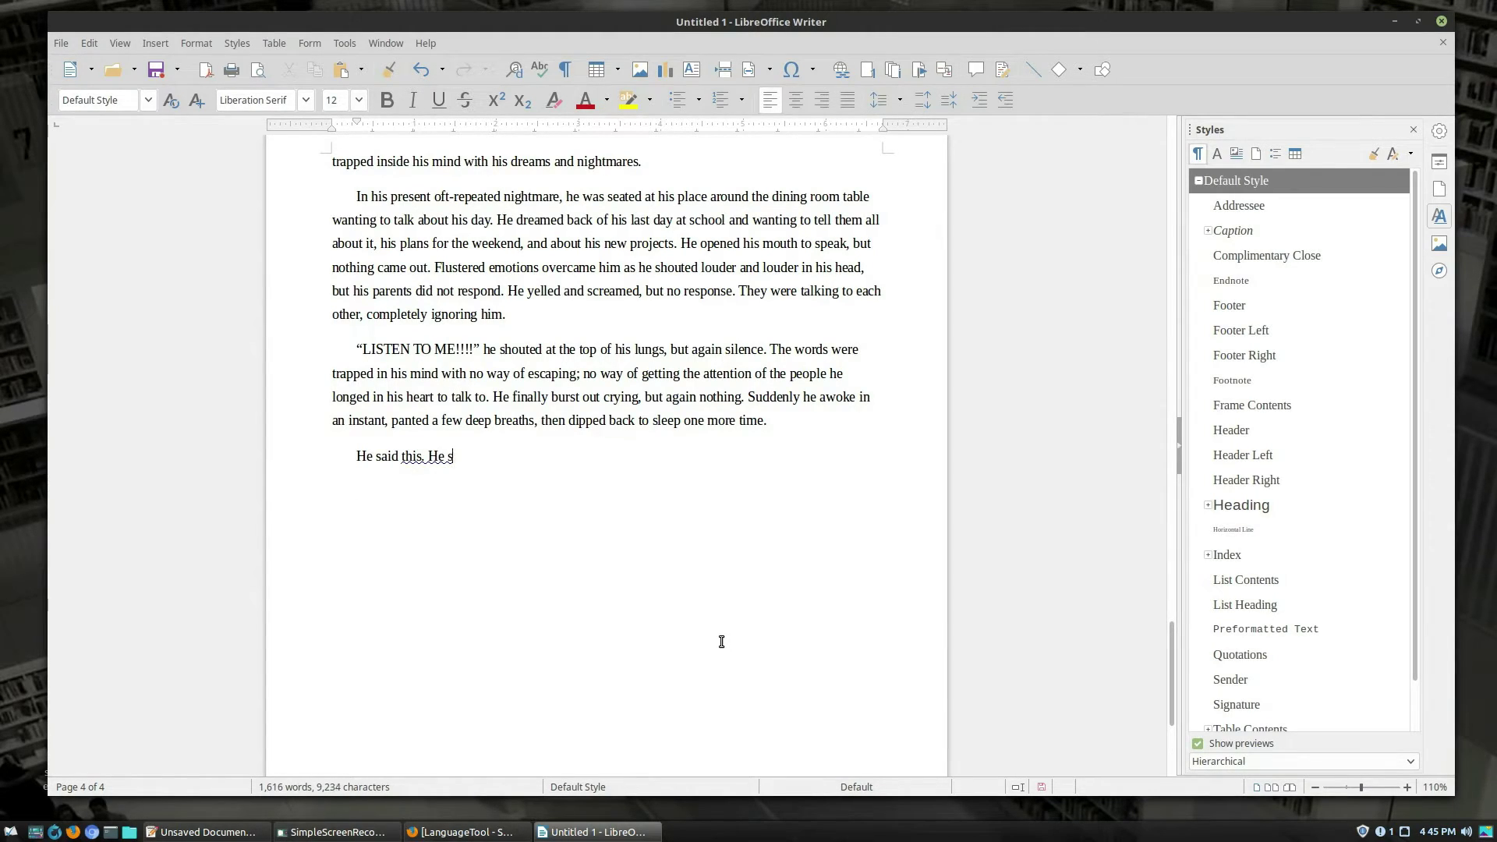
{"action": "right_click", "coordinate": [428, 457]}
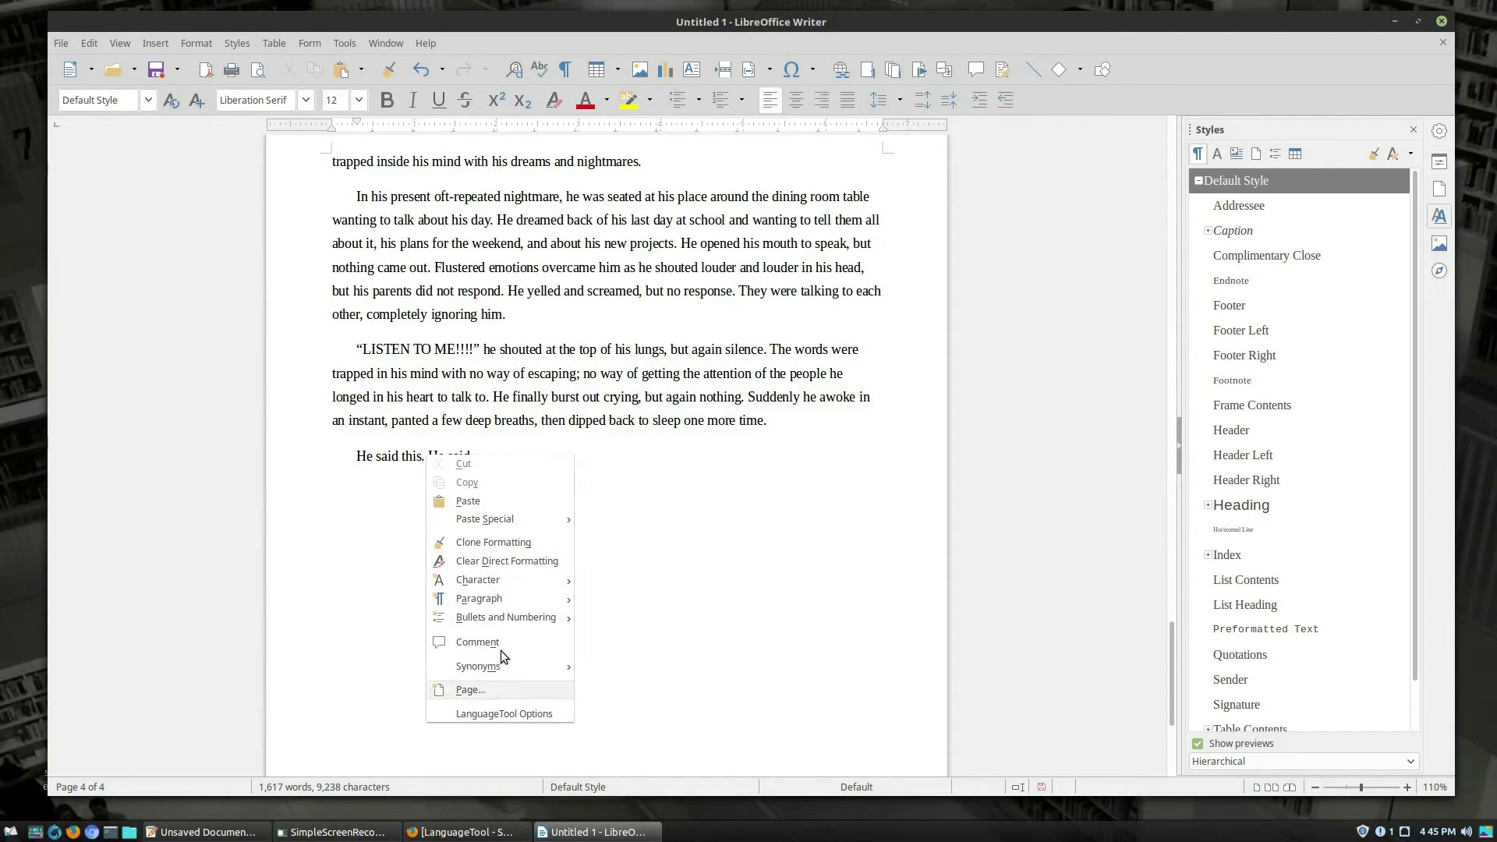
{"action": "left_click", "coordinate": [699, 551]}
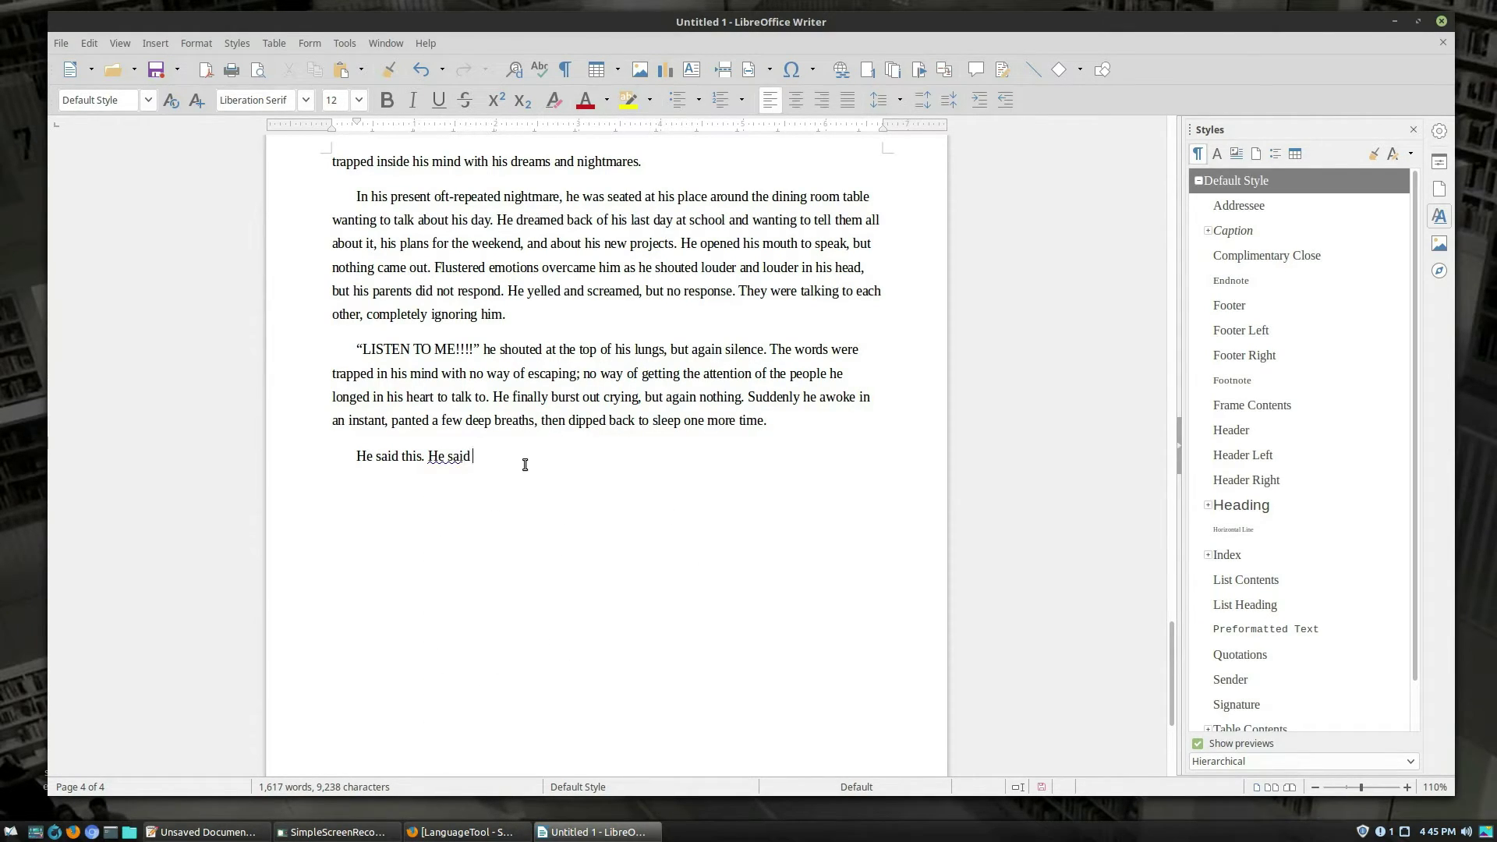
{"action": "type", "text": "that. He said nothing."}
Step: Inspect LanguageTool's warning on the third 'He' and dismiss the unsupported-language error
{"action": "right_click", "coordinate": [507, 456]}
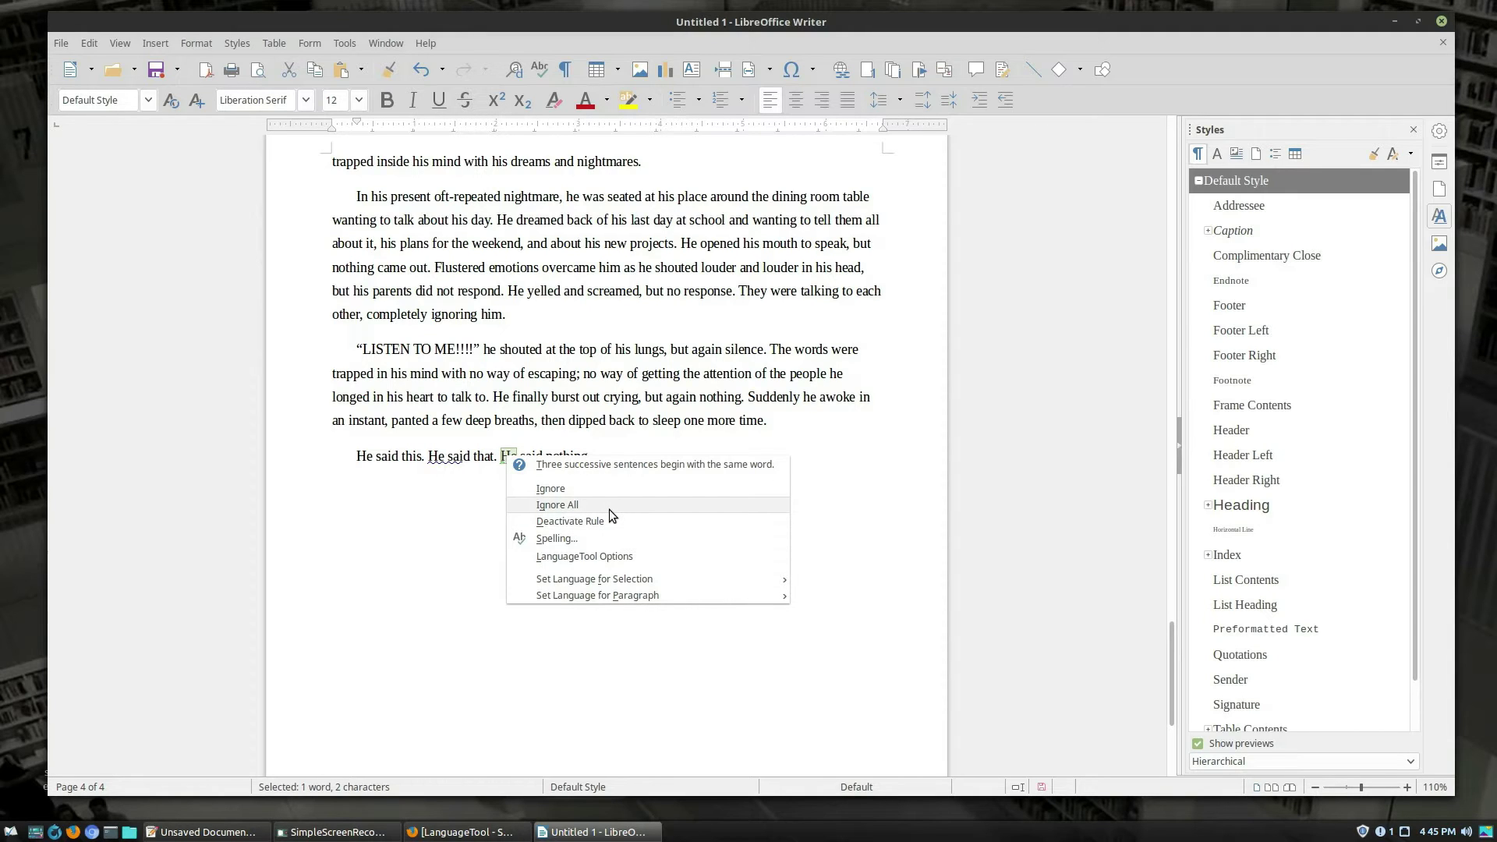
{"action": "mouse_move", "coordinate": [636, 579]}
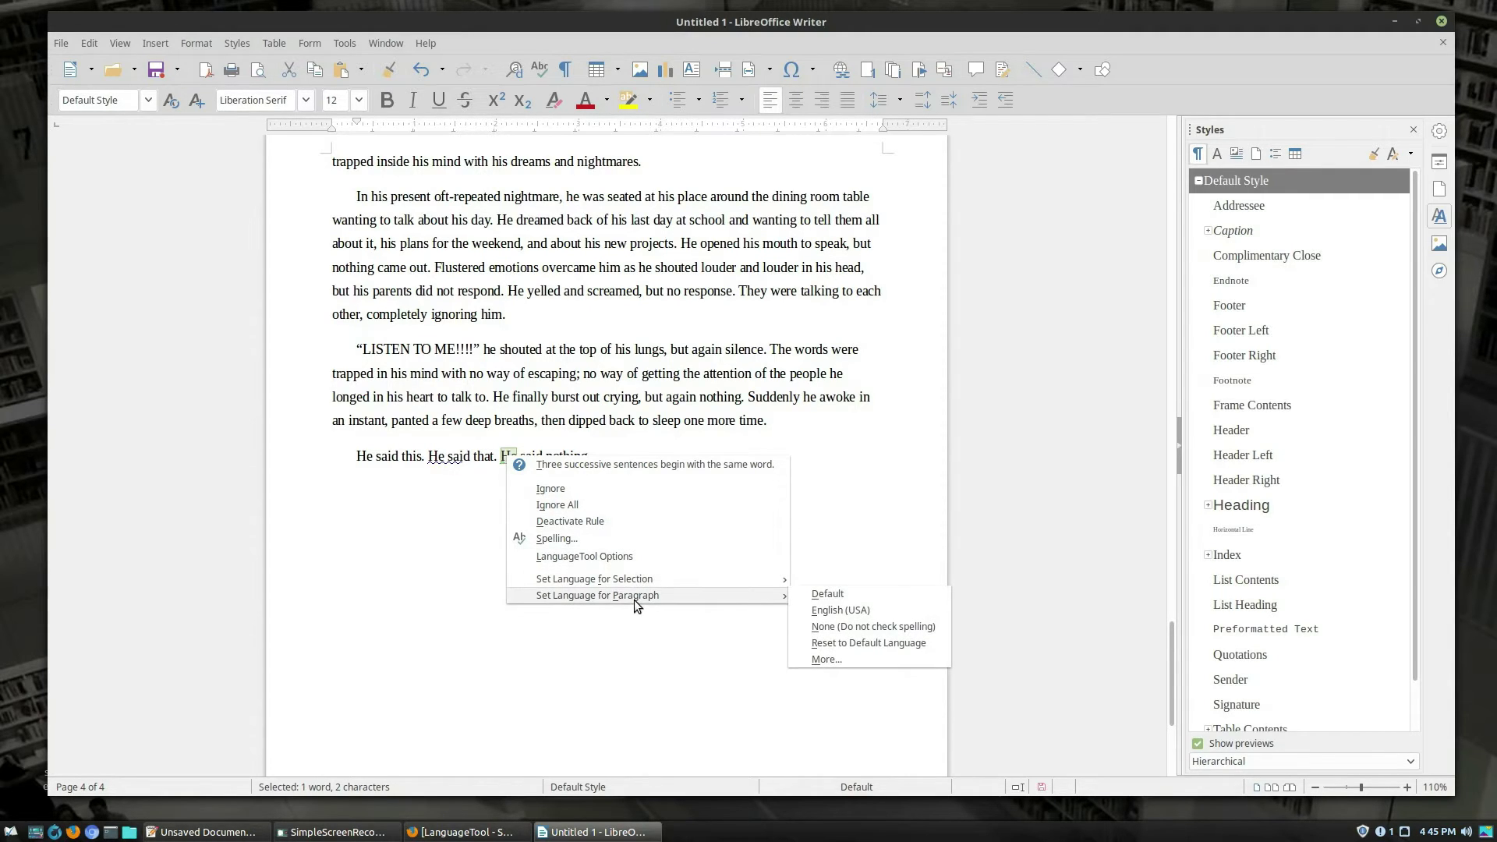
{"action": "left_click", "coordinate": [627, 557]}
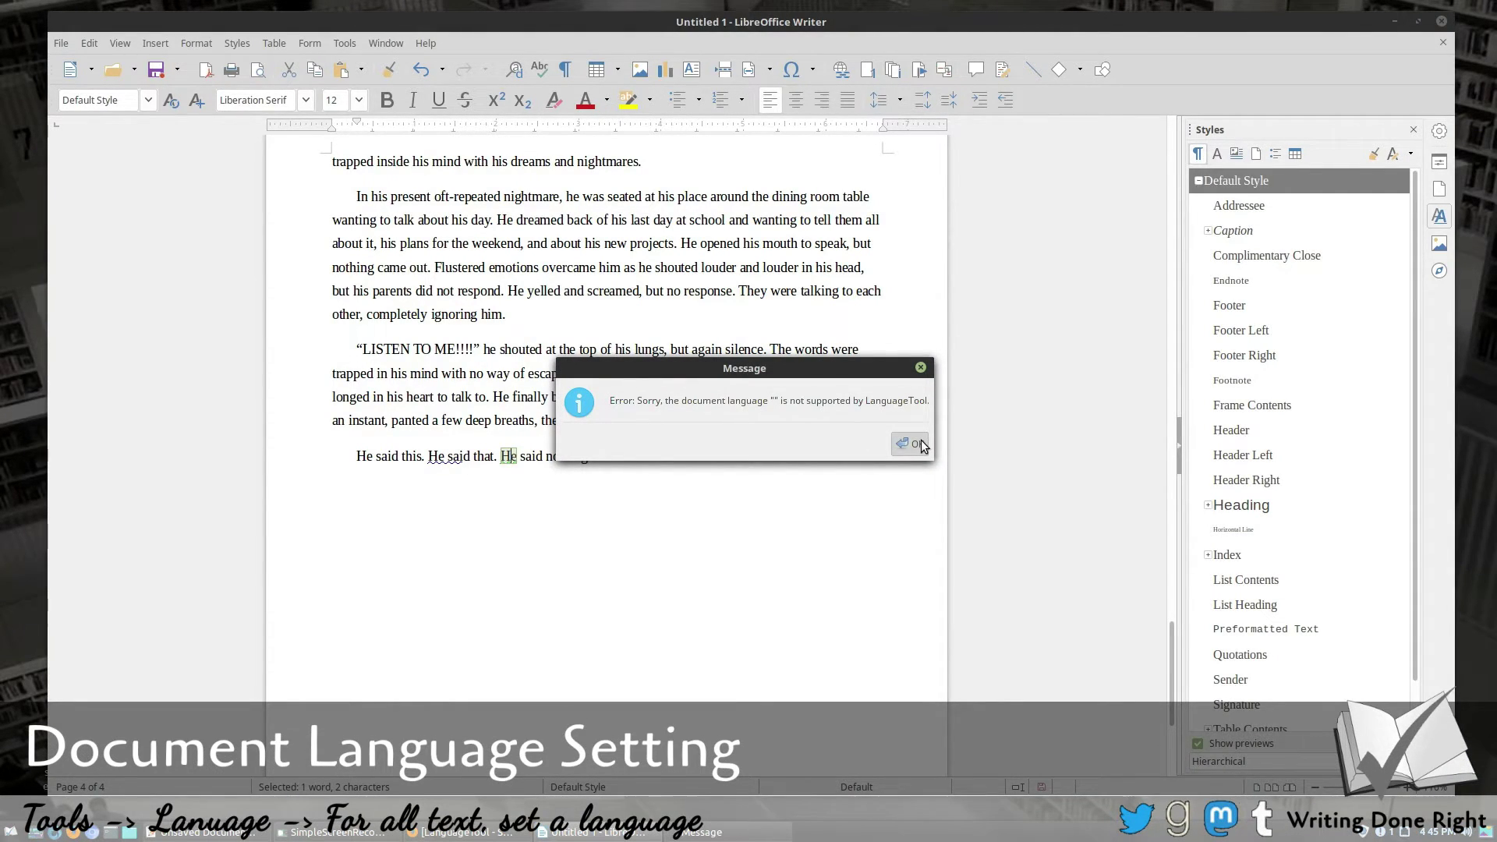
{"action": "left_click", "coordinate": [914, 445]}
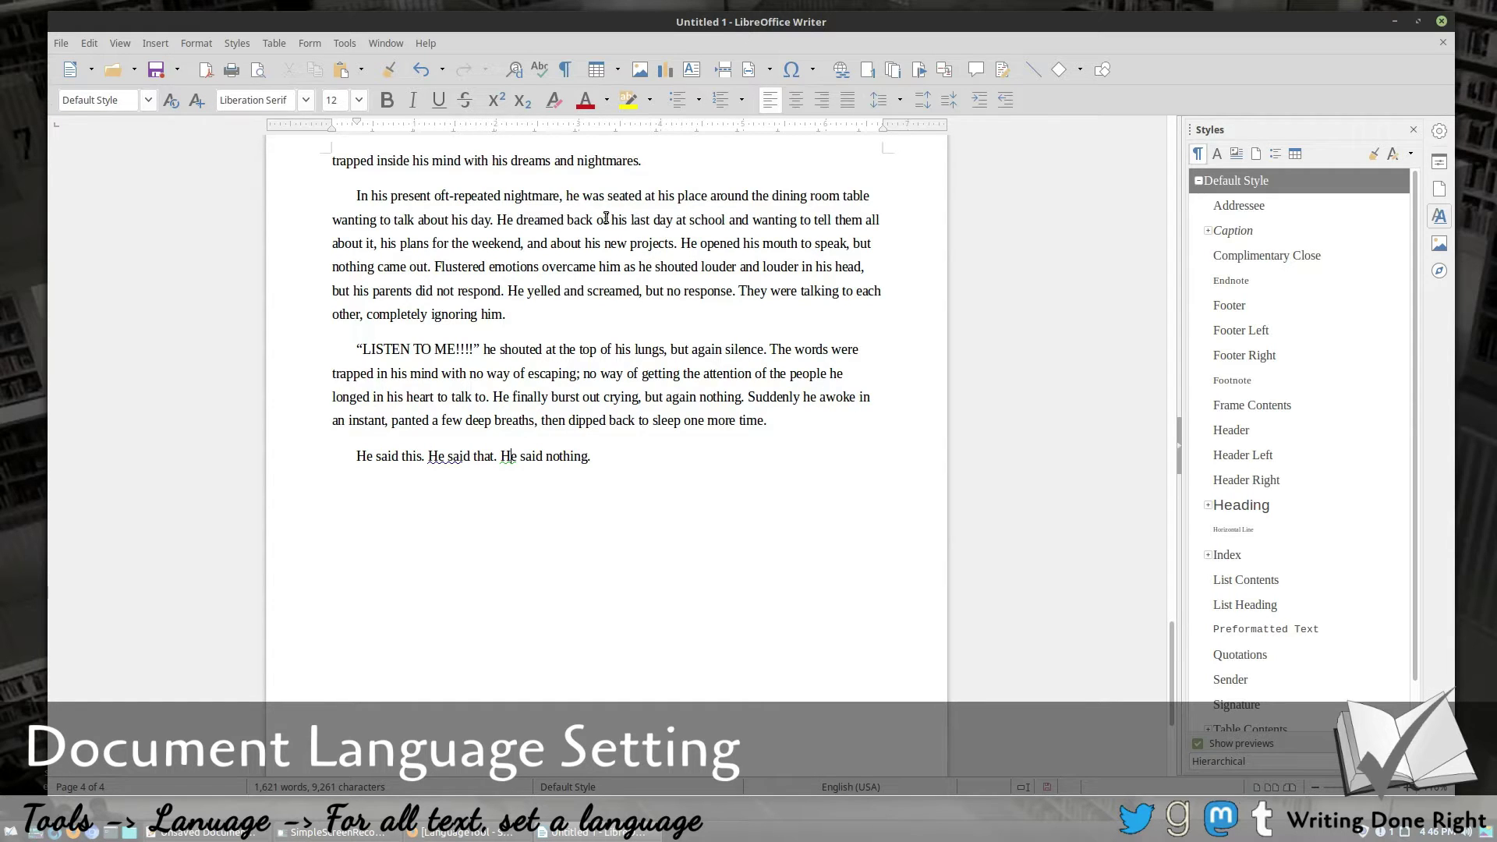
Step: Set the language for all text to English (USA)
{"action": "left_click", "coordinate": [343, 43]}
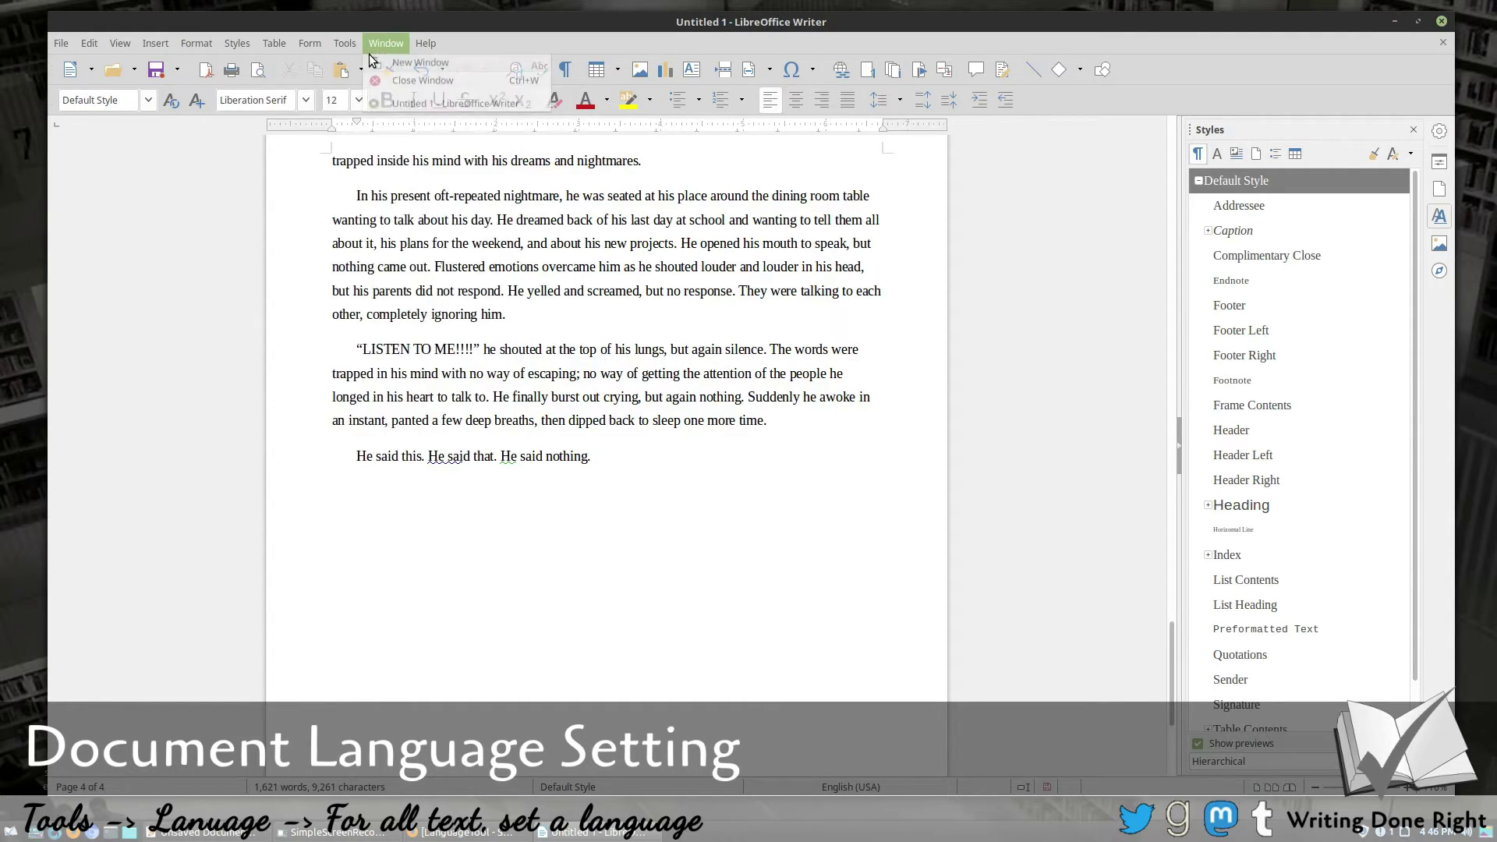
{"action": "left_click", "coordinate": [344, 47]}
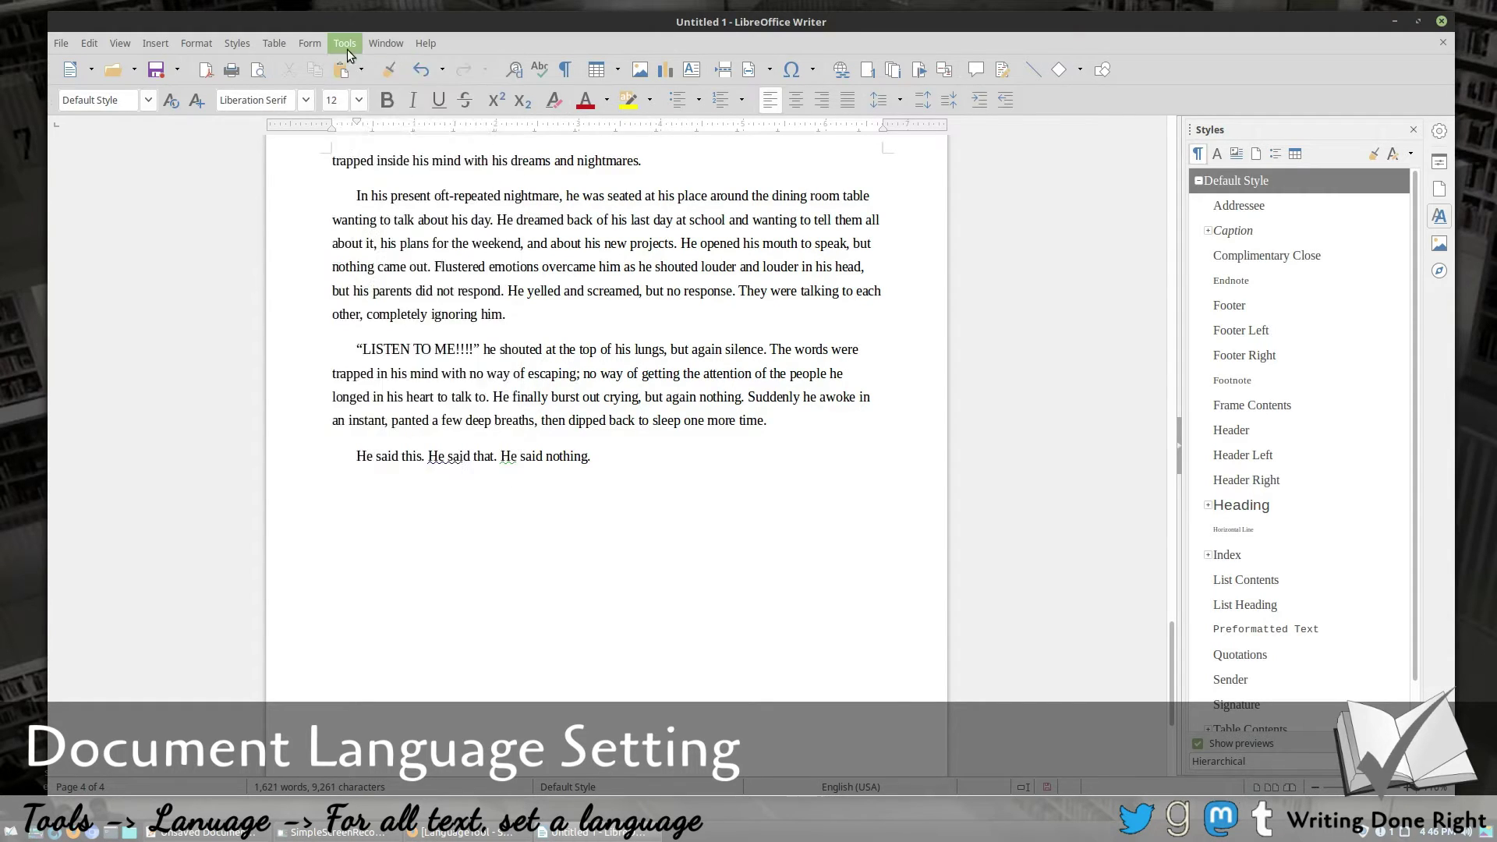
{"action": "left_click", "coordinate": [344, 46]}
{"action": "mouse_move", "coordinate": [425, 124]}
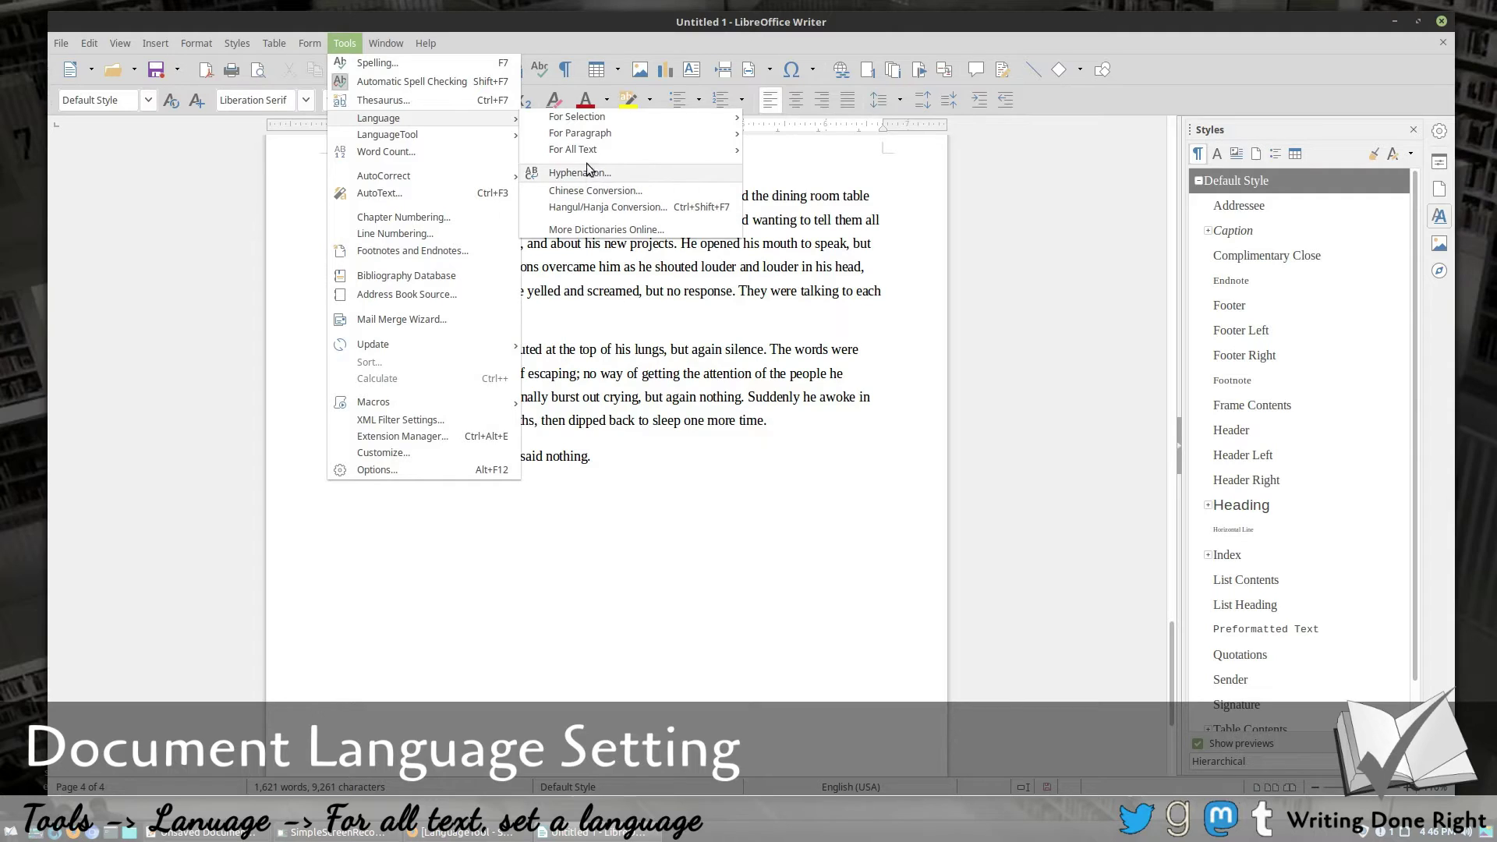
{"action": "mouse_move", "coordinate": [596, 150]}
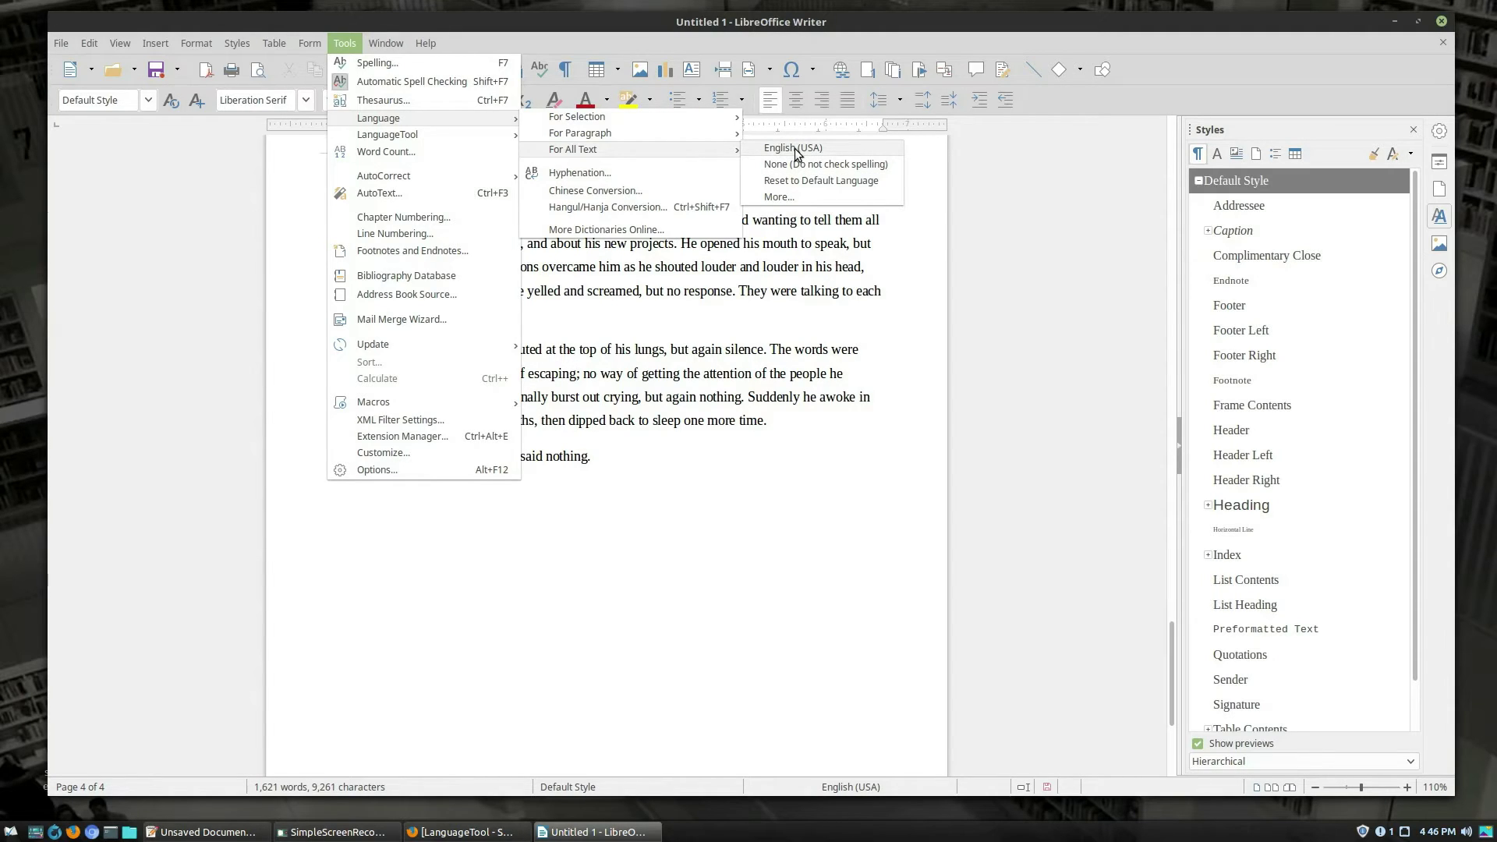
{"action": "left_click", "coordinate": [794, 148]}
{"action": "right_click", "coordinate": [511, 458]}
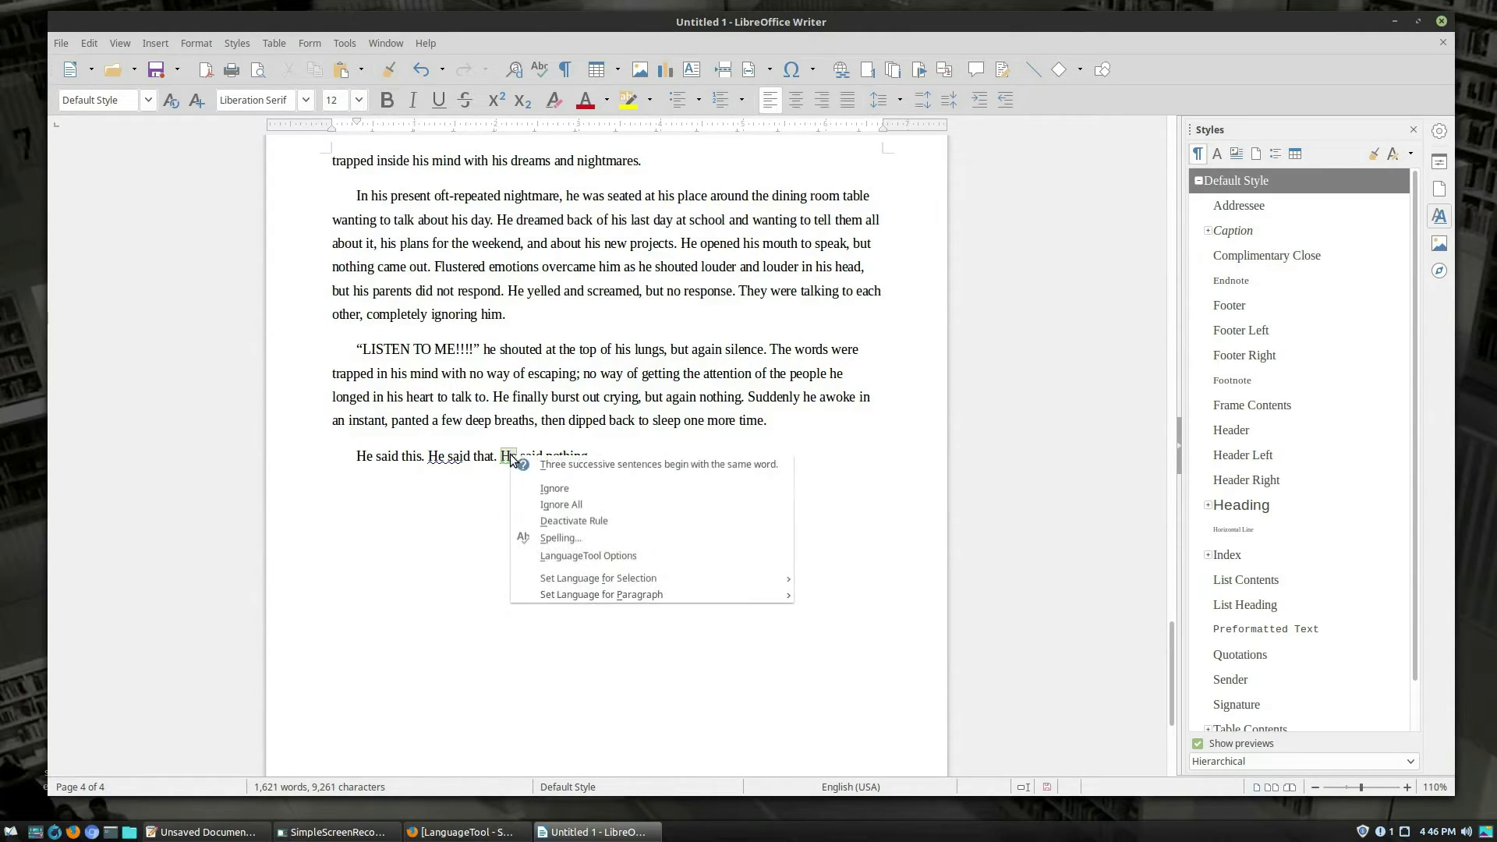
{"action": "left_click", "coordinate": [588, 557]}
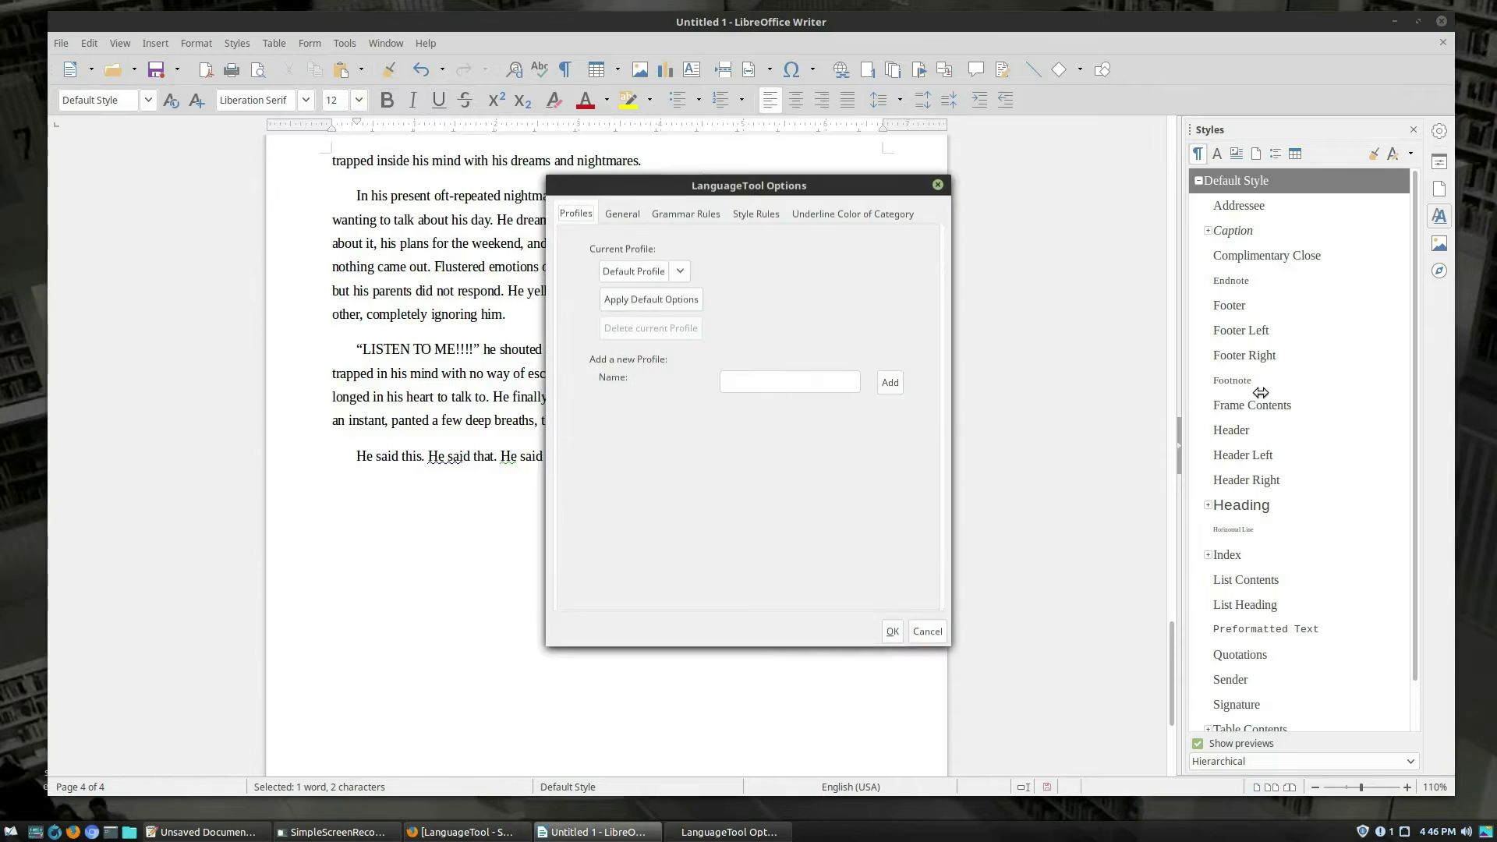
{"action": "left_click", "coordinate": [623, 216]}
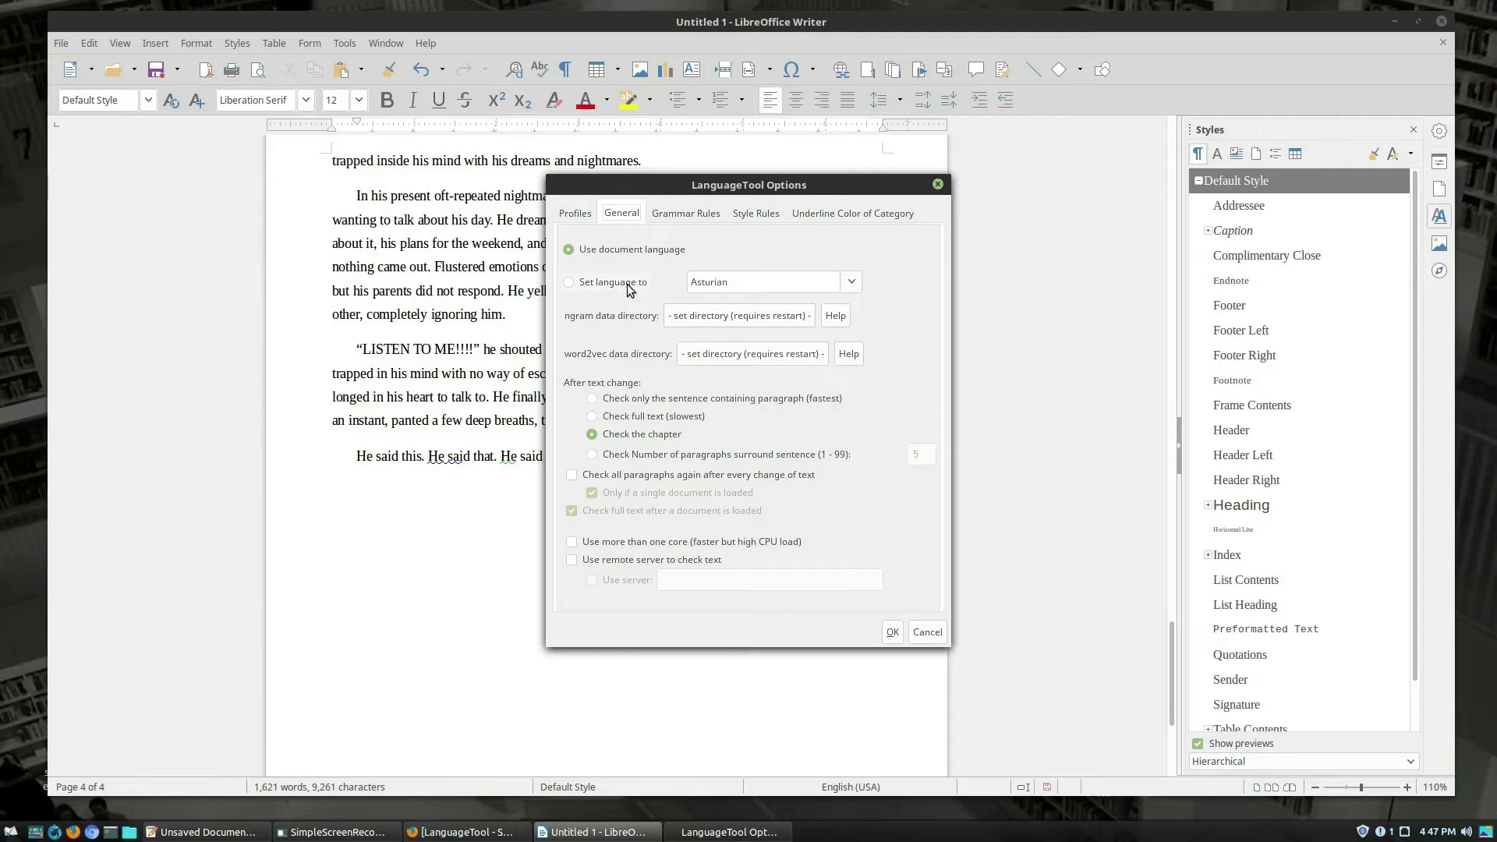
{"action": "left_click", "coordinate": [852, 282]}
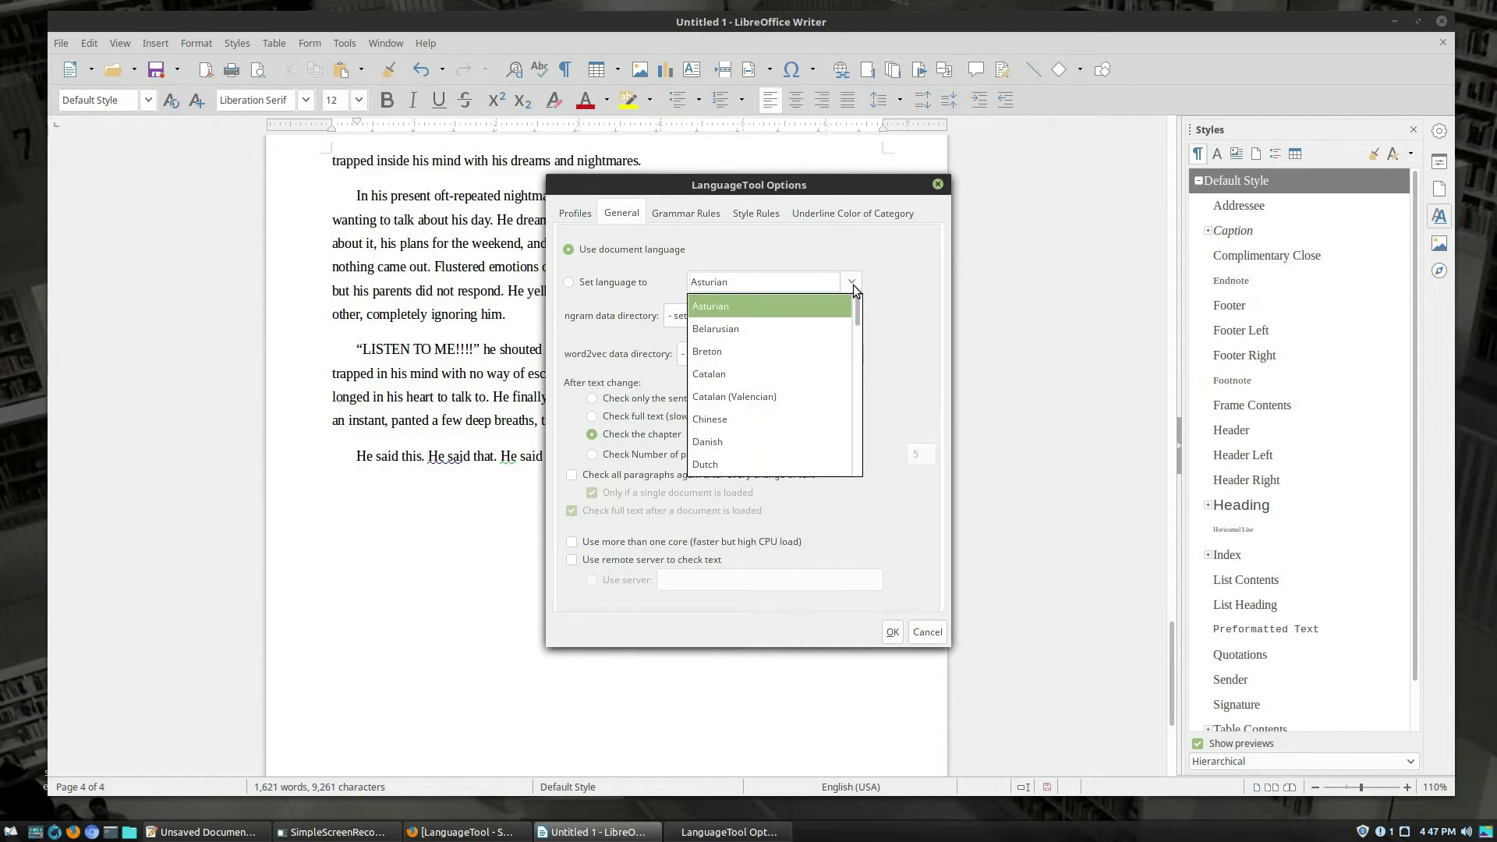
{"action": "left_click", "coordinate": [852, 282]}
{"action": "left_click", "coordinate": [686, 214]}
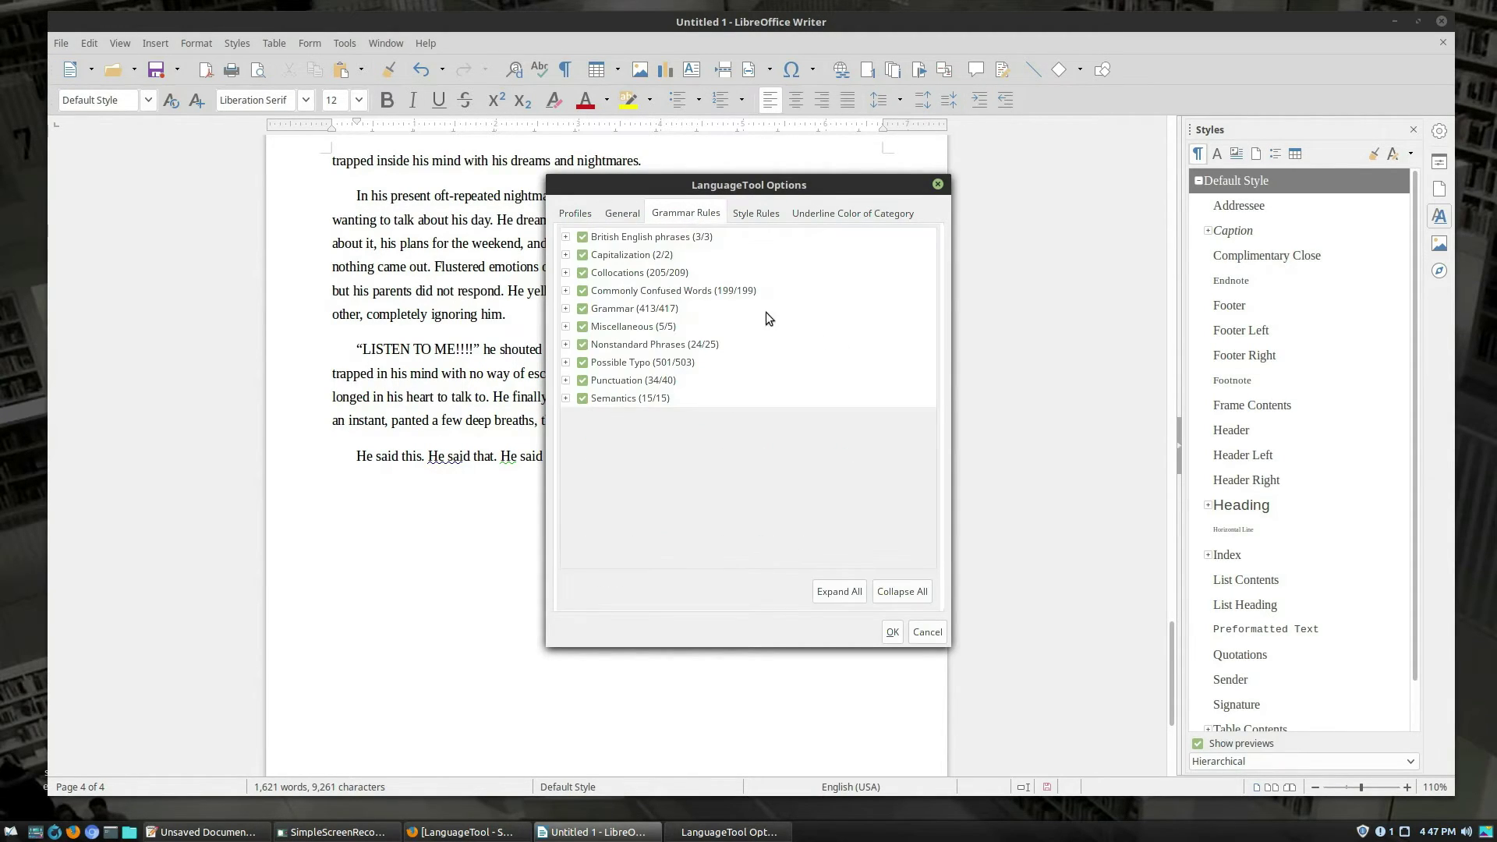
{"action": "left_click", "coordinate": [566, 255]}
{"action": "left_click", "coordinate": [566, 254]}
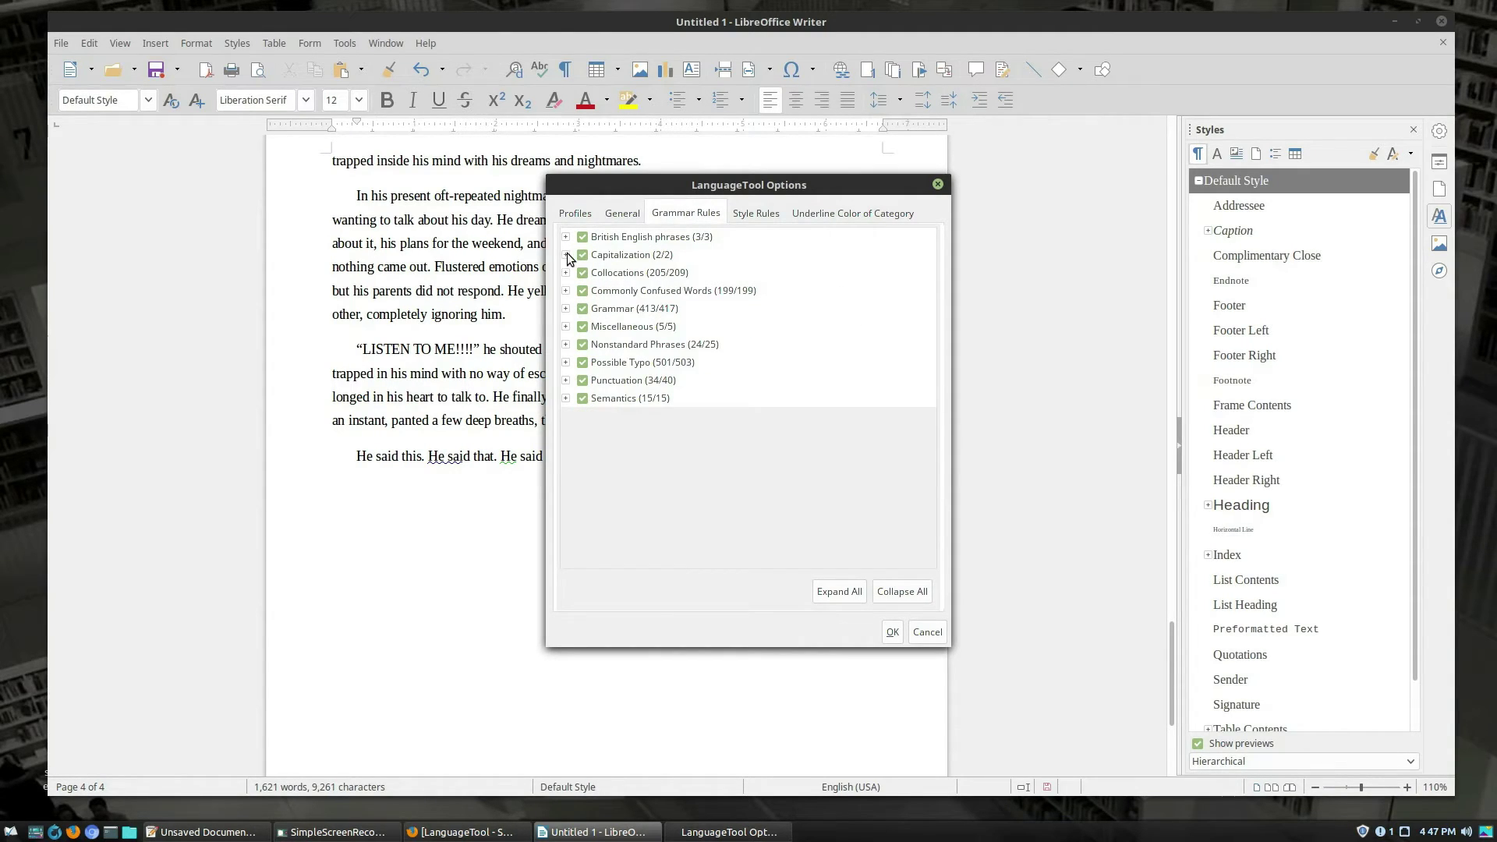
{"action": "left_click", "coordinate": [754, 213]}
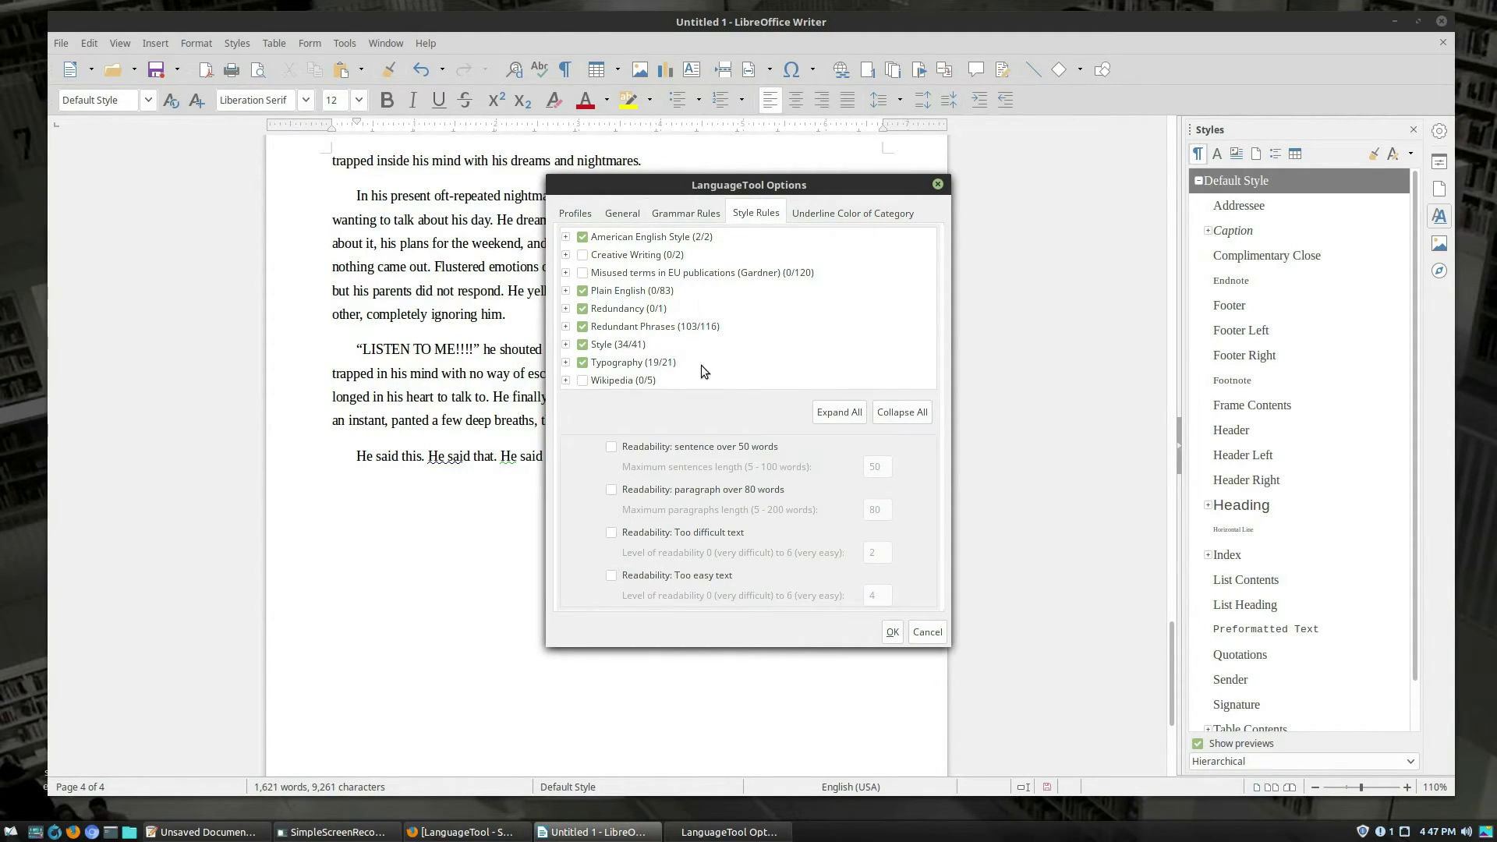
{"action": "left_click", "coordinate": [816, 216]}
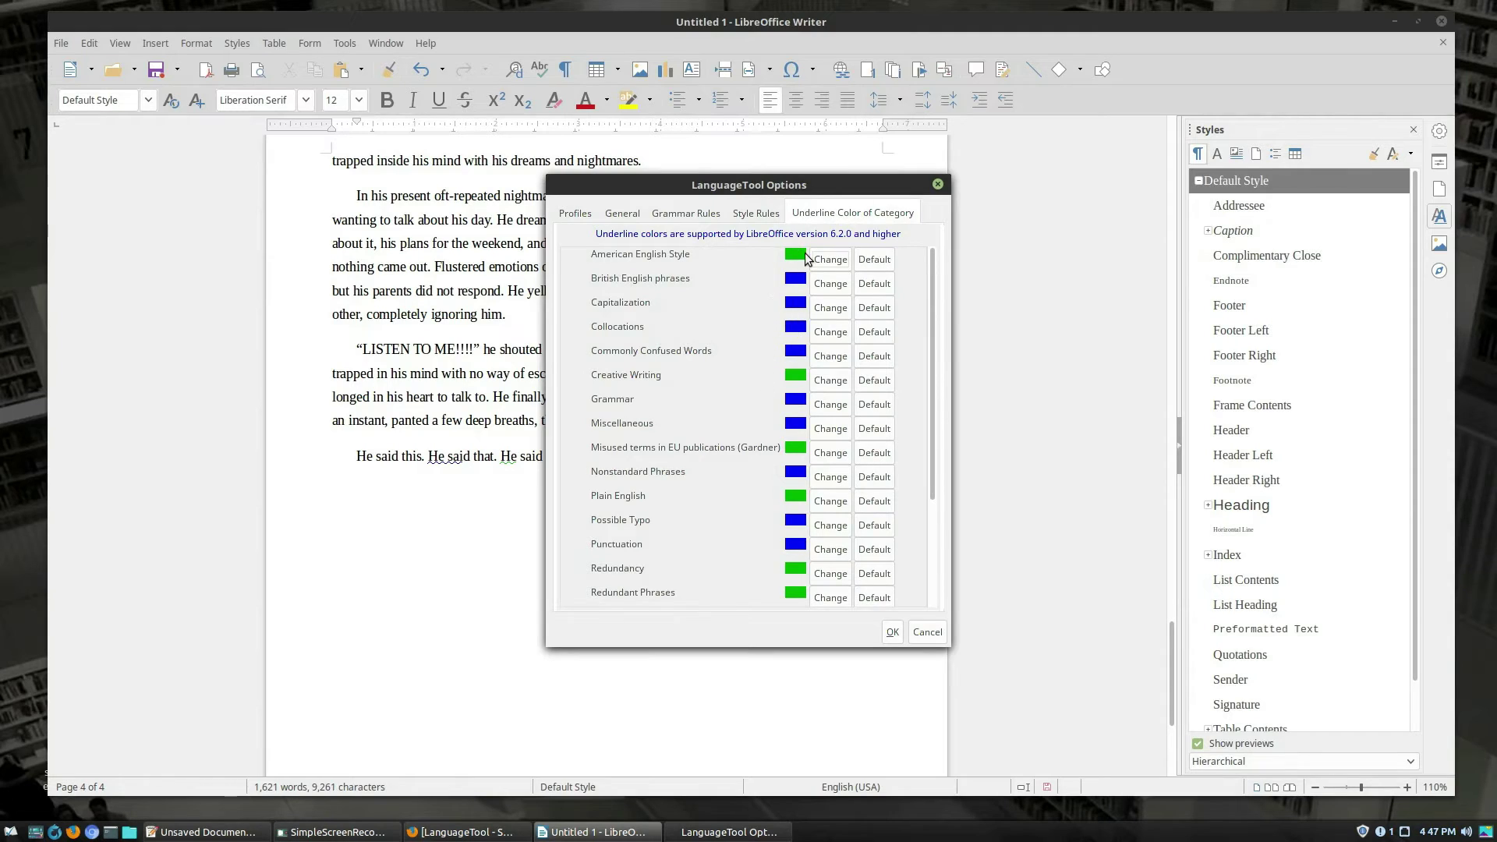
{"action": "left_click", "coordinate": [938, 184]}
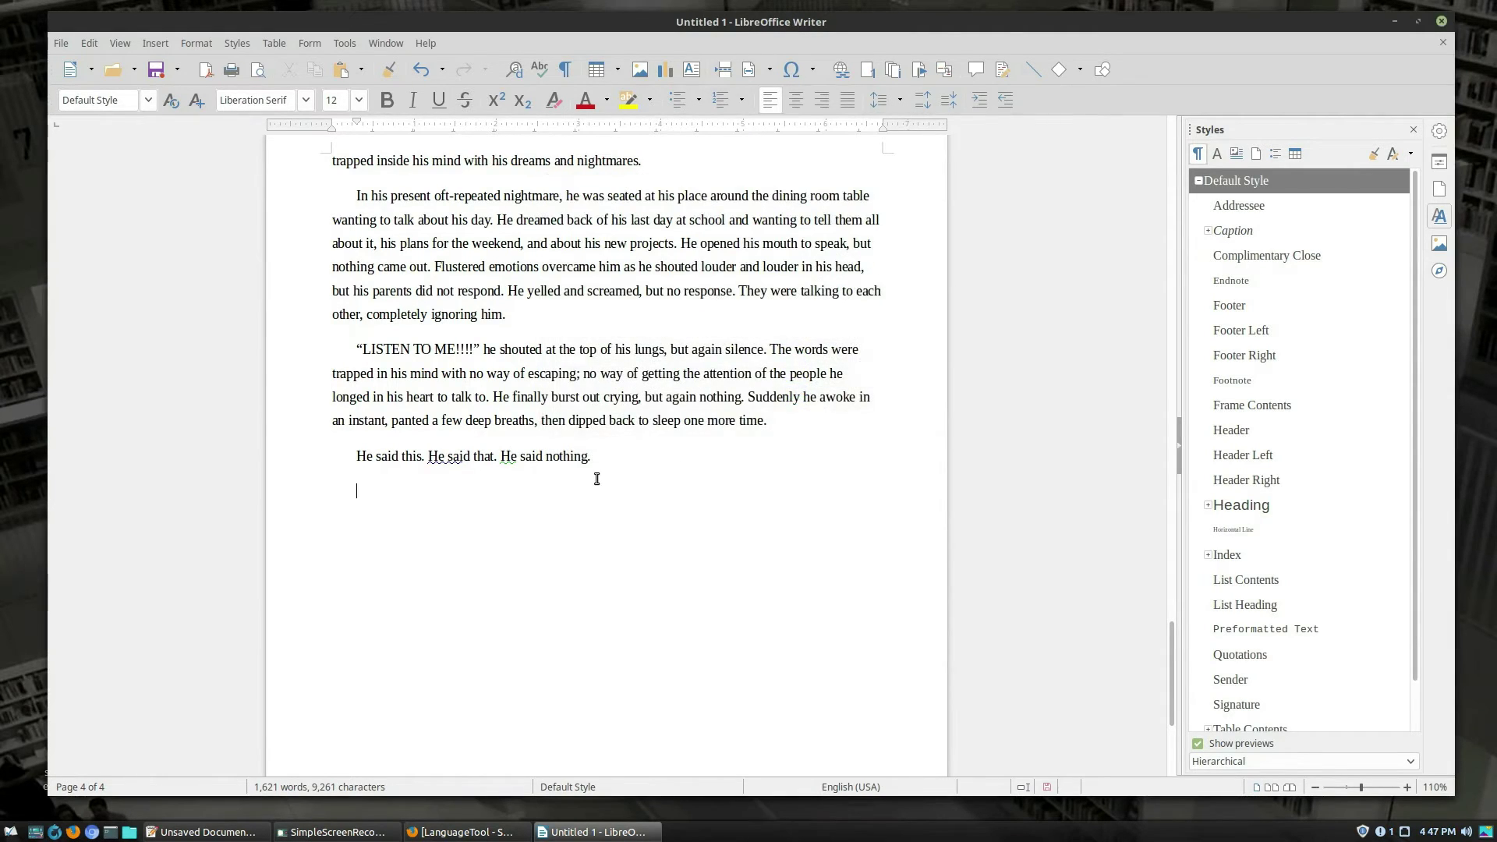
{"action": "right_click", "coordinate": [446, 461]}
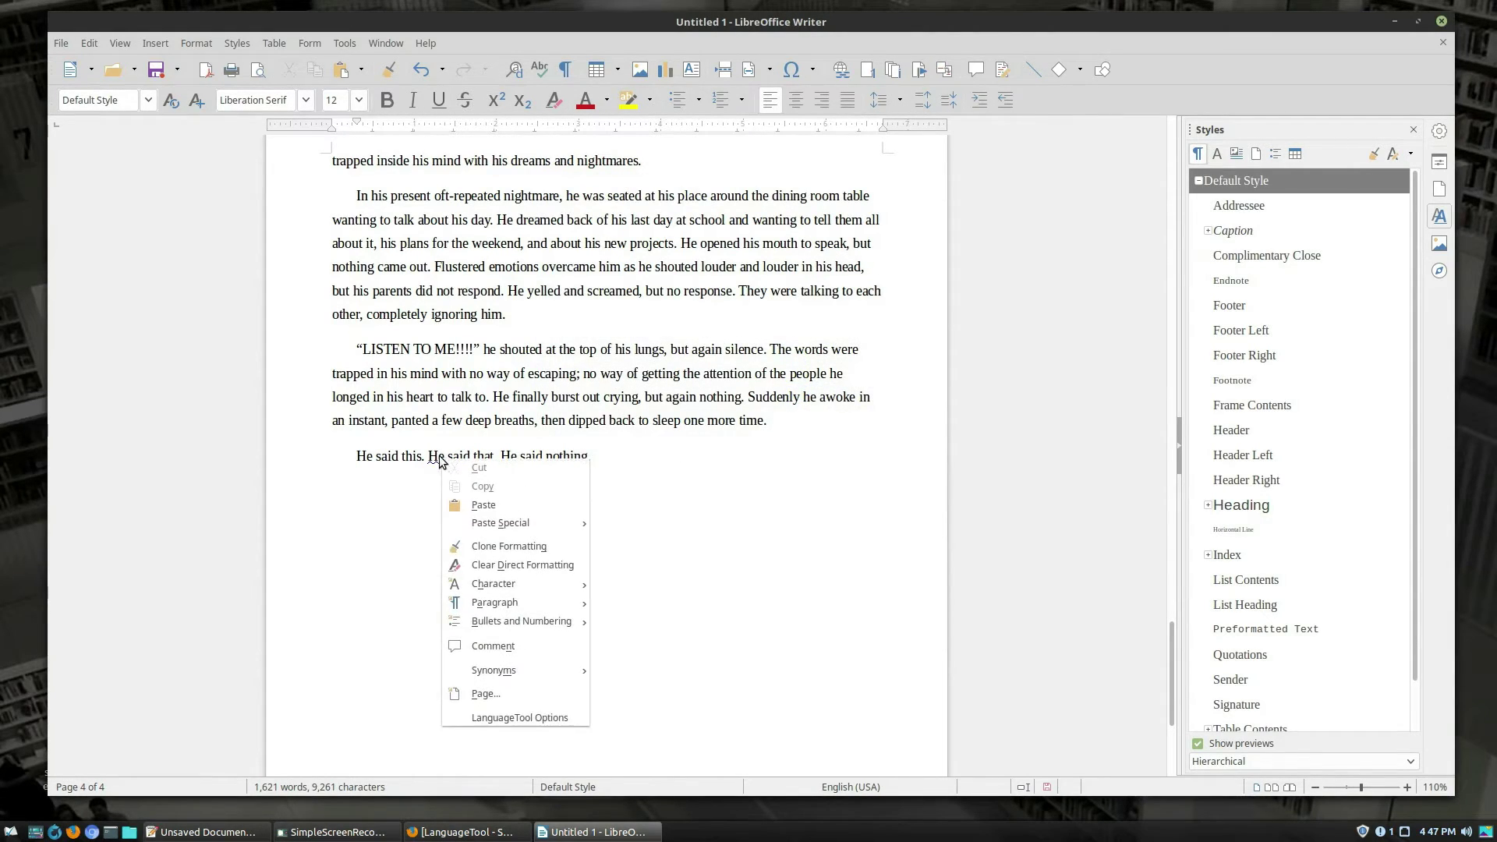
{"action": "key", "text": "Escape"}
{"action": "left_click", "coordinate": [528, 349]}
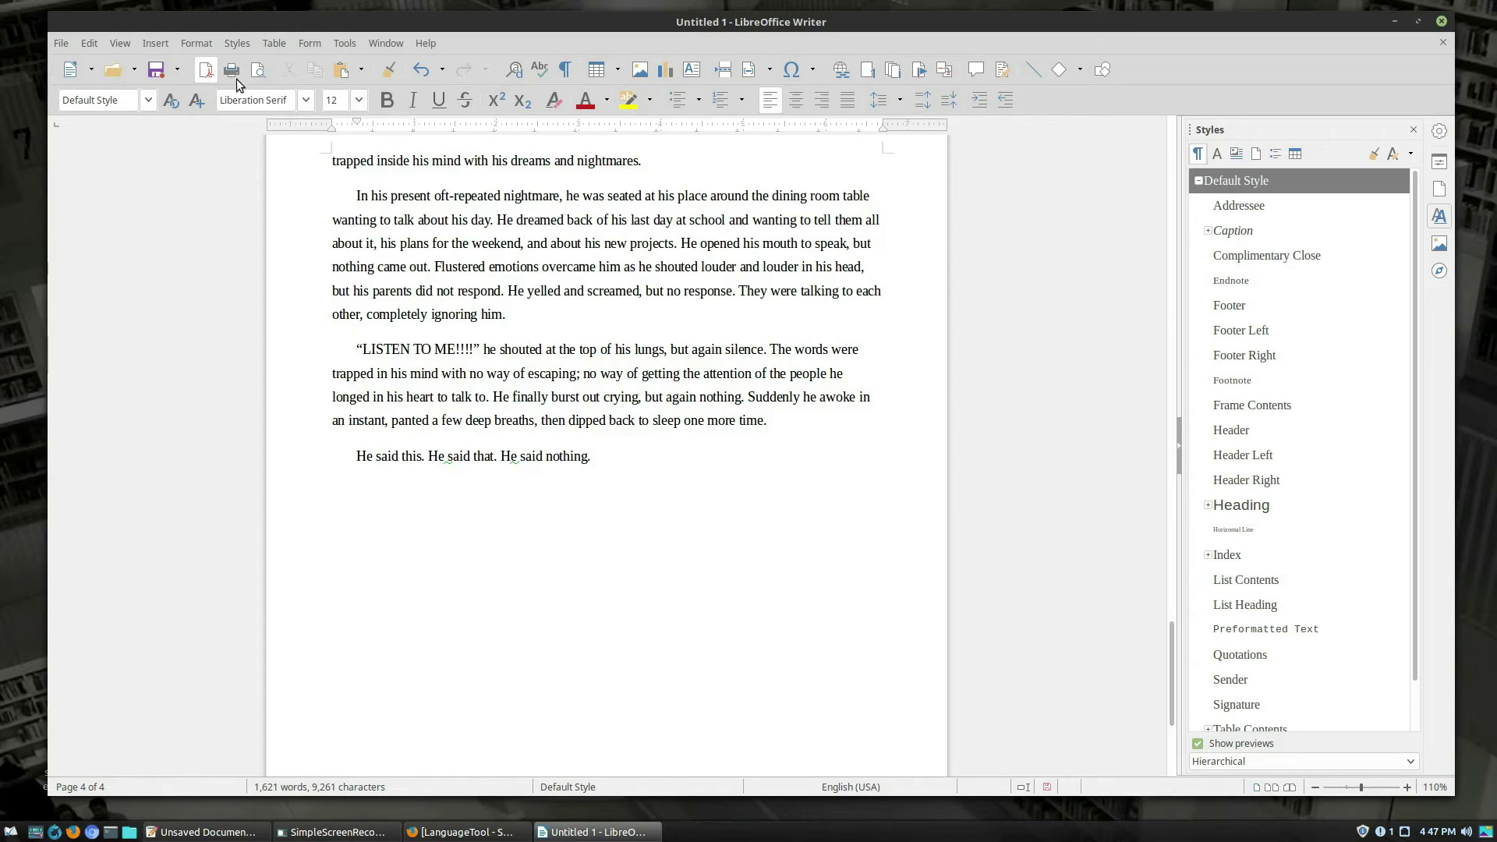
Step: Switch Writer's user interface to the Tabbed layout
{"action": "left_click", "coordinate": [153, 44]}
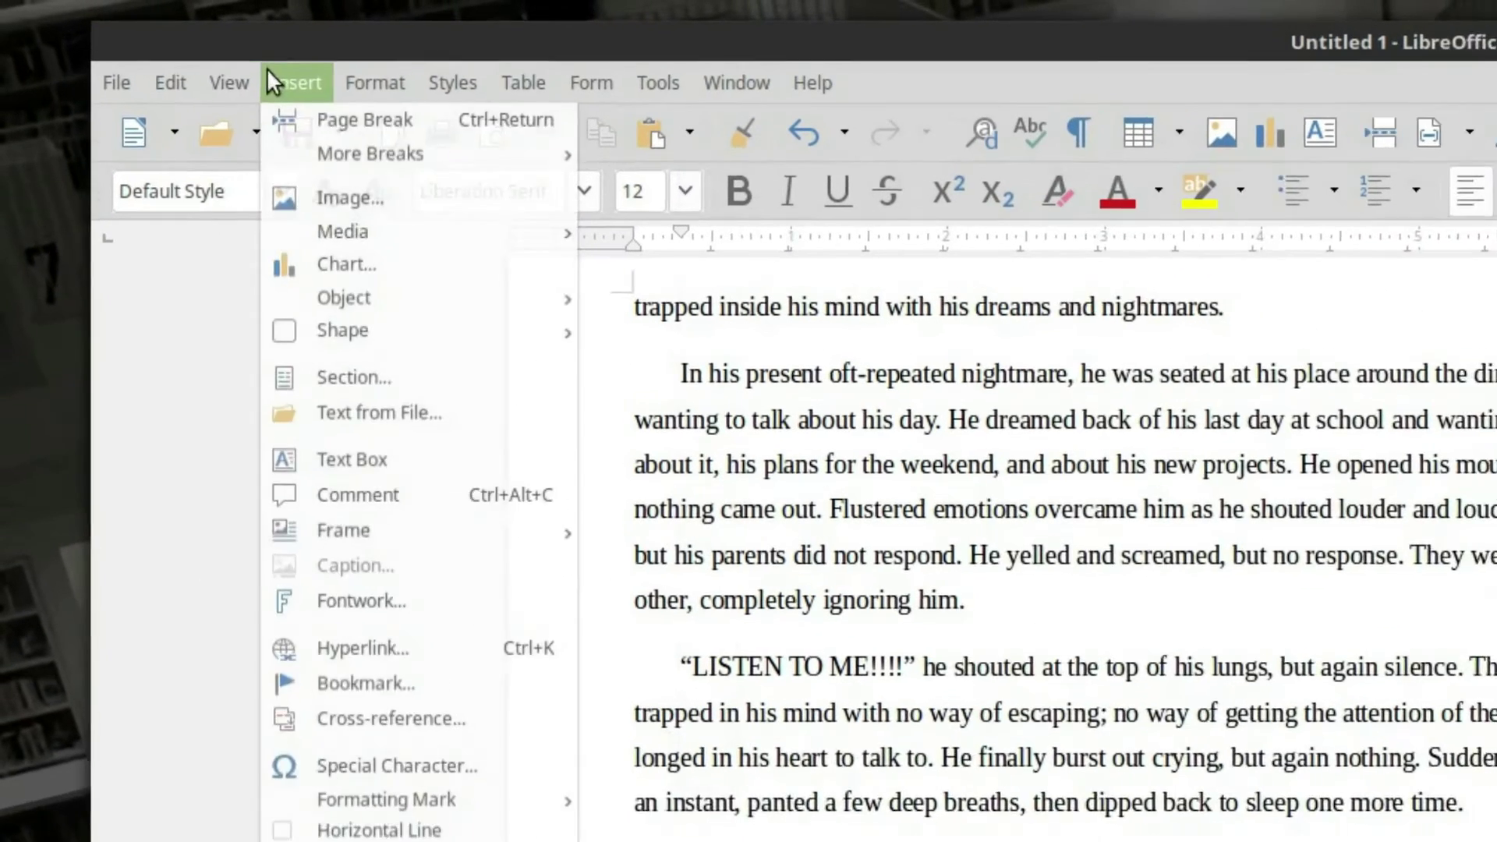
{"action": "mouse_move", "coordinate": [120, 42]}
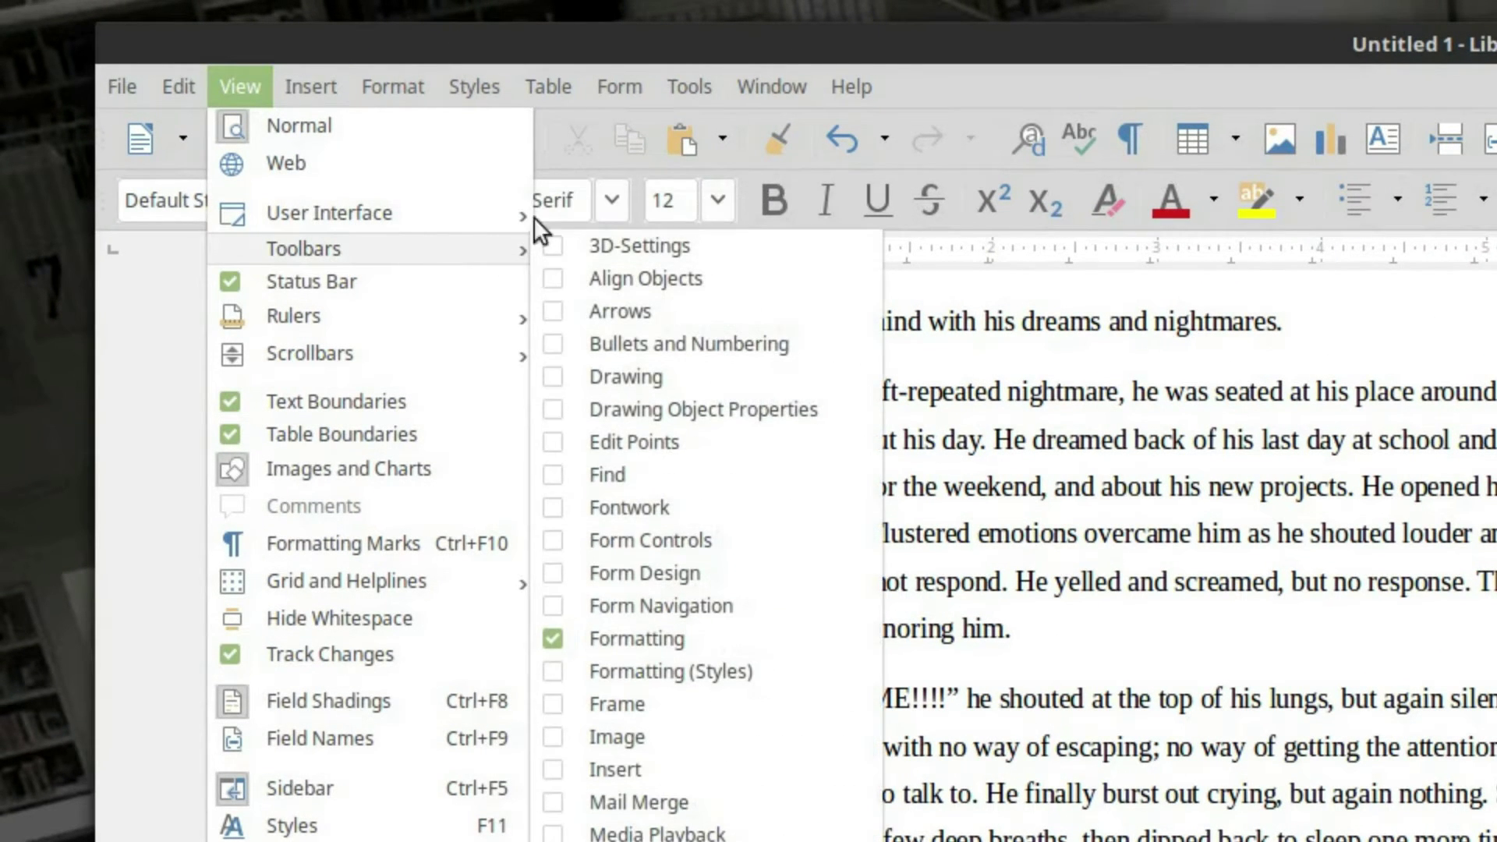
{"action": "mouse_move", "coordinate": [414, 200]}
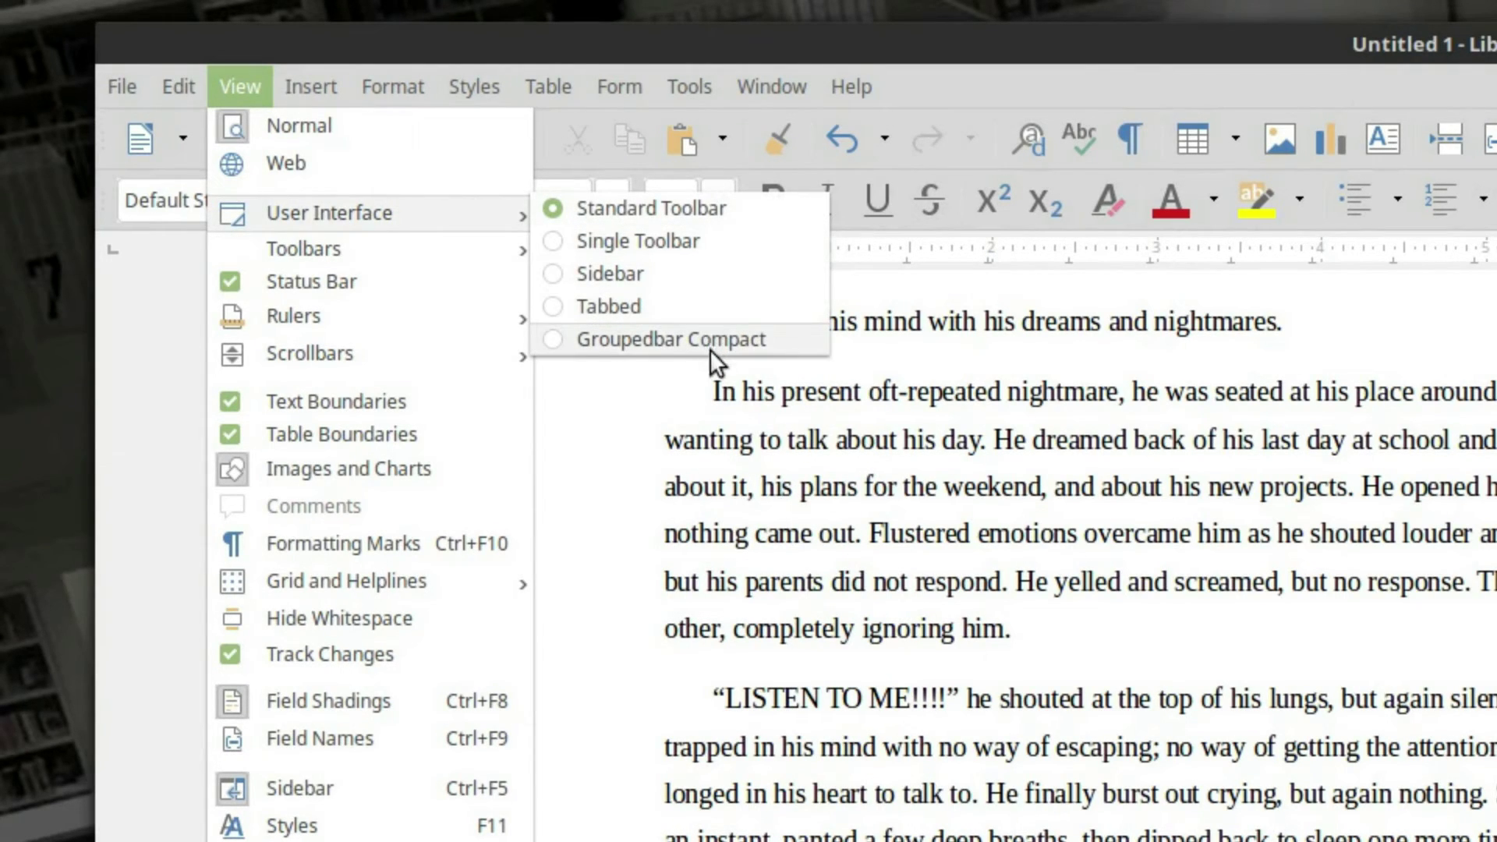
{"action": "left_click", "coordinate": [555, 306]}
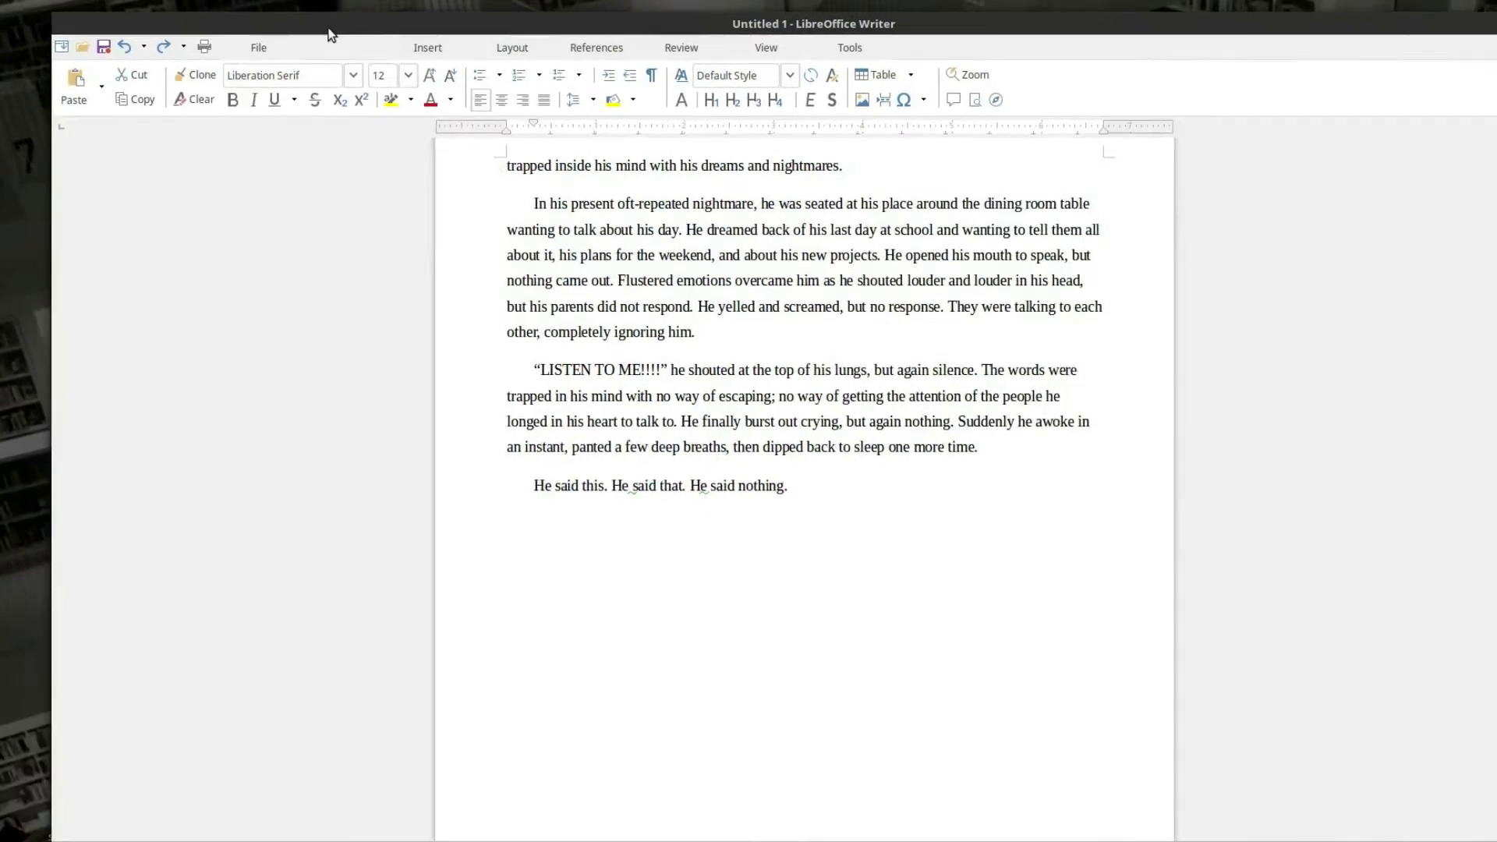
Step: Browse each ribbon tab: File, Home, Insert, Layout, References, Review, View and Tools
{"action": "left_click", "coordinate": [248, 45]}
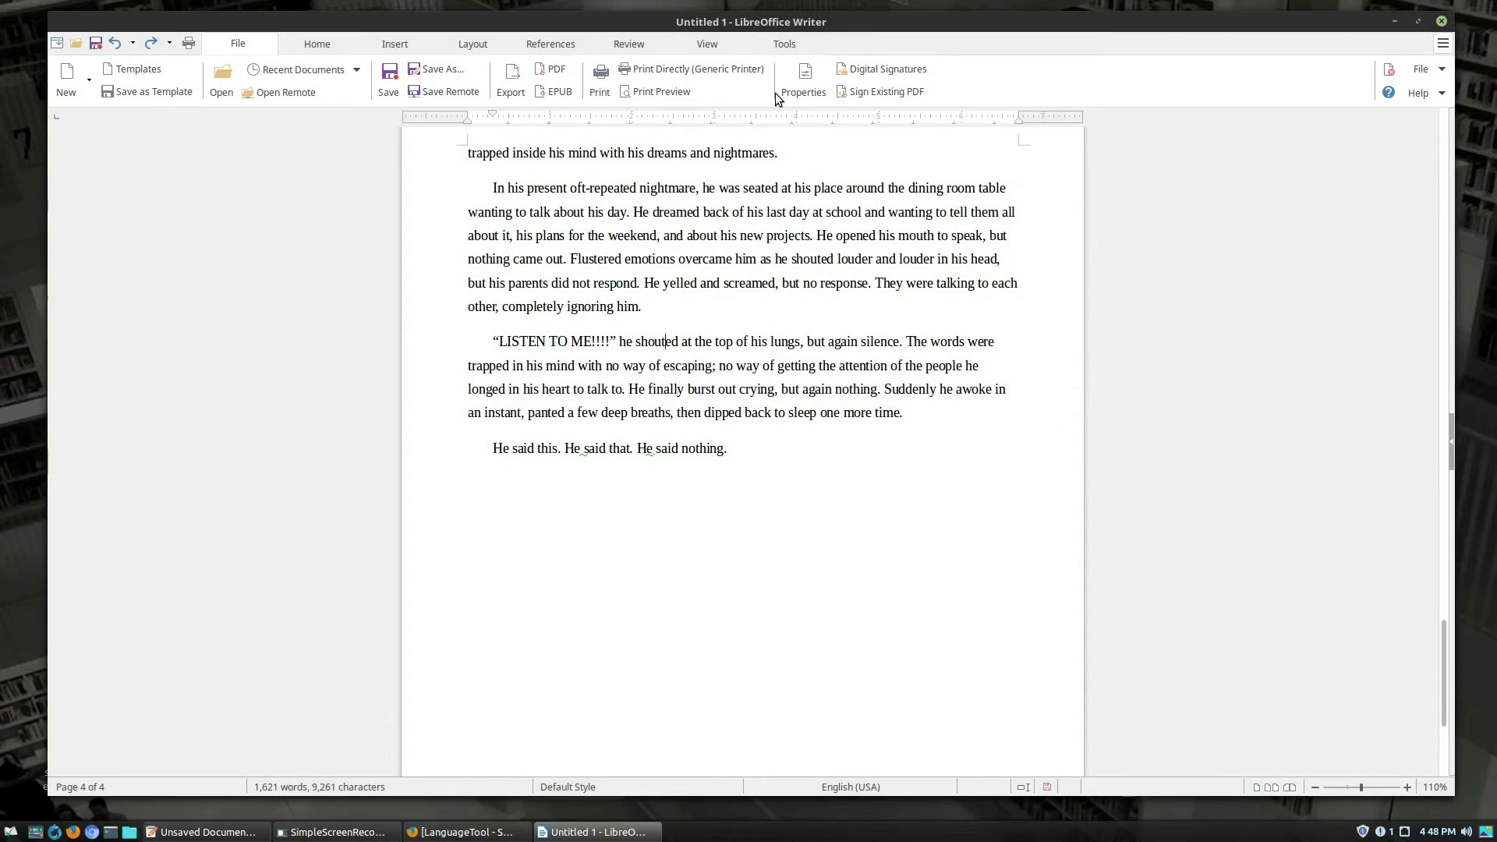
{"action": "left_click", "coordinate": [326, 44]}
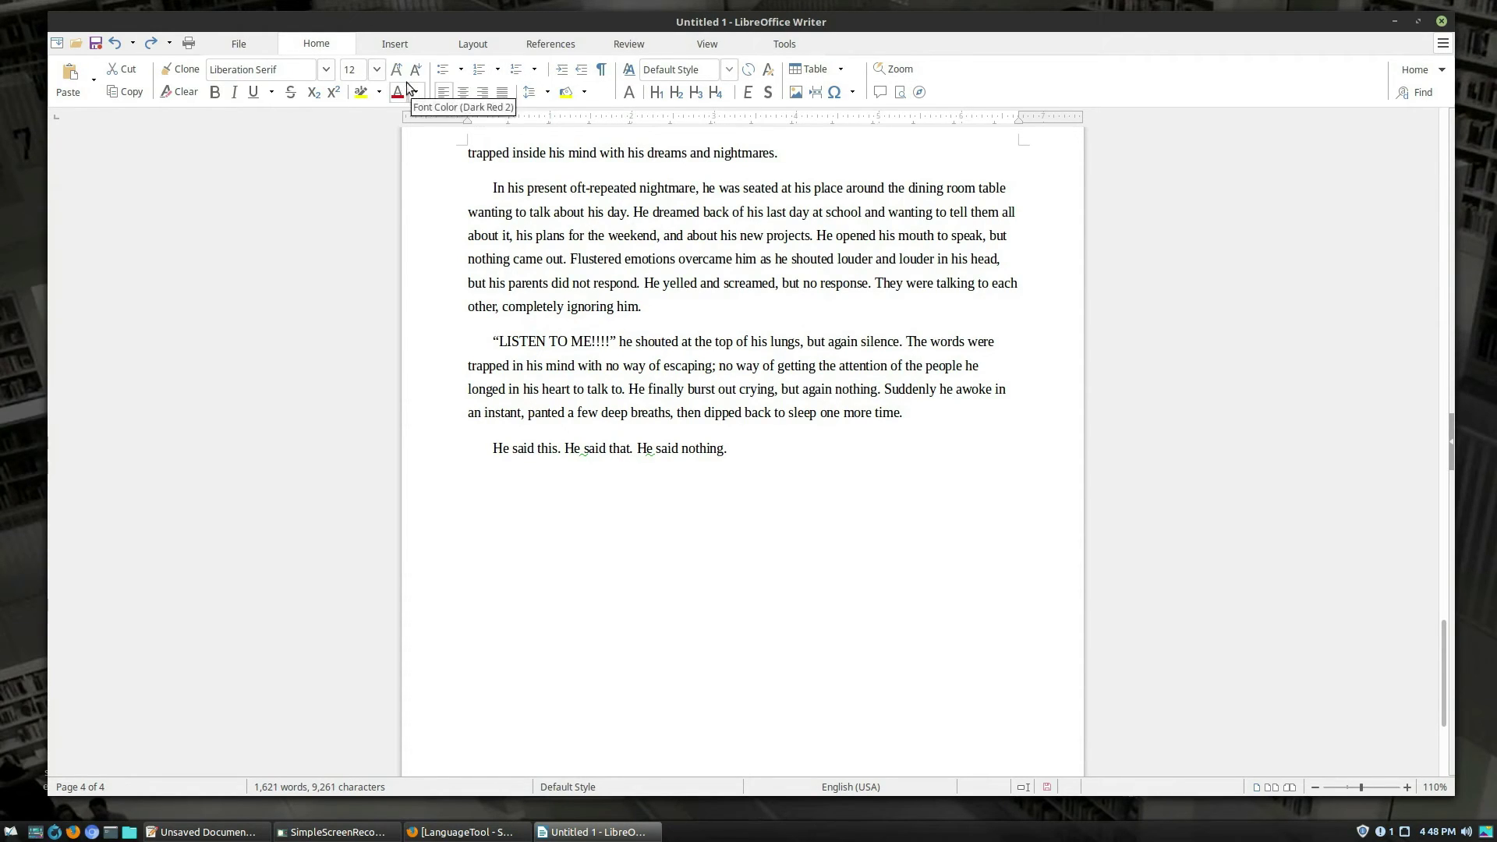
{"action": "left_click", "coordinate": [394, 44]}
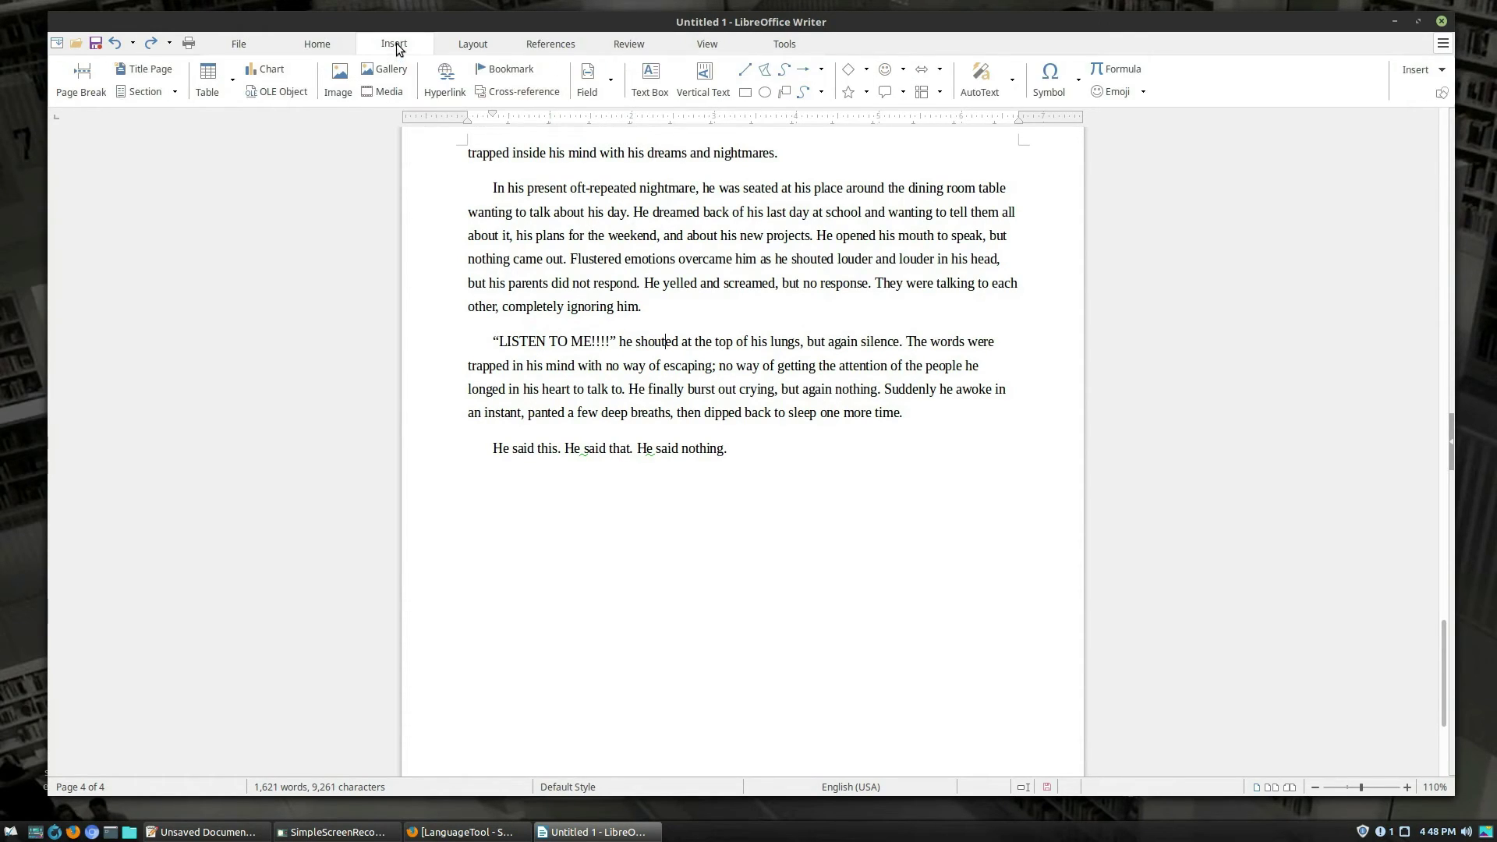
{"action": "left_click", "coordinate": [460, 45]}
{"action": "left_click", "coordinate": [549, 43]}
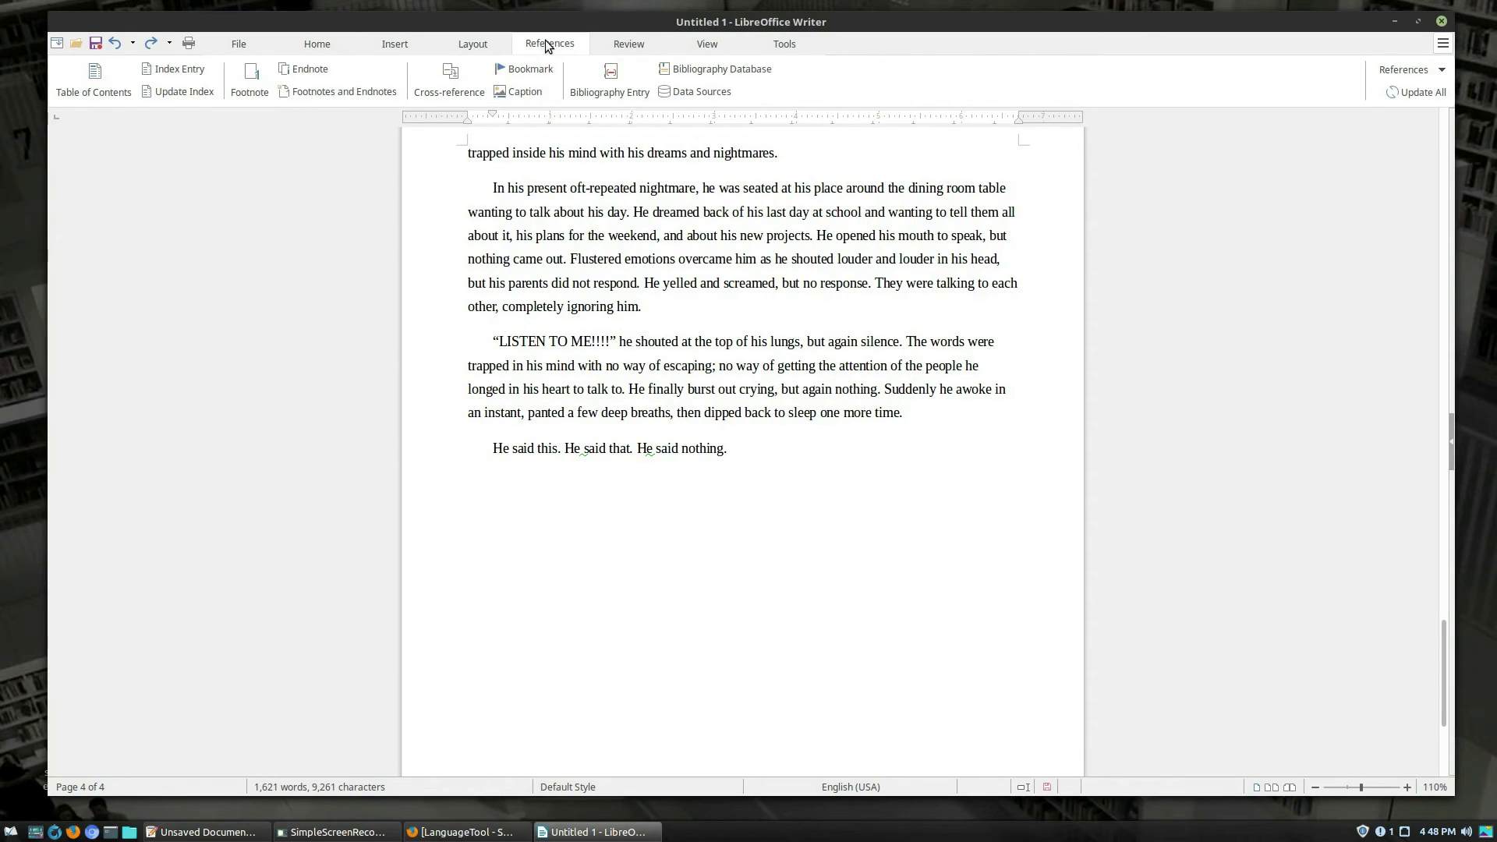
{"action": "left_click", "coordinate": [633, 45]}
{"action": "left_click", "coordinate": [708, 43]}
{"action": "left_click", "coordinate": [778, 44]}
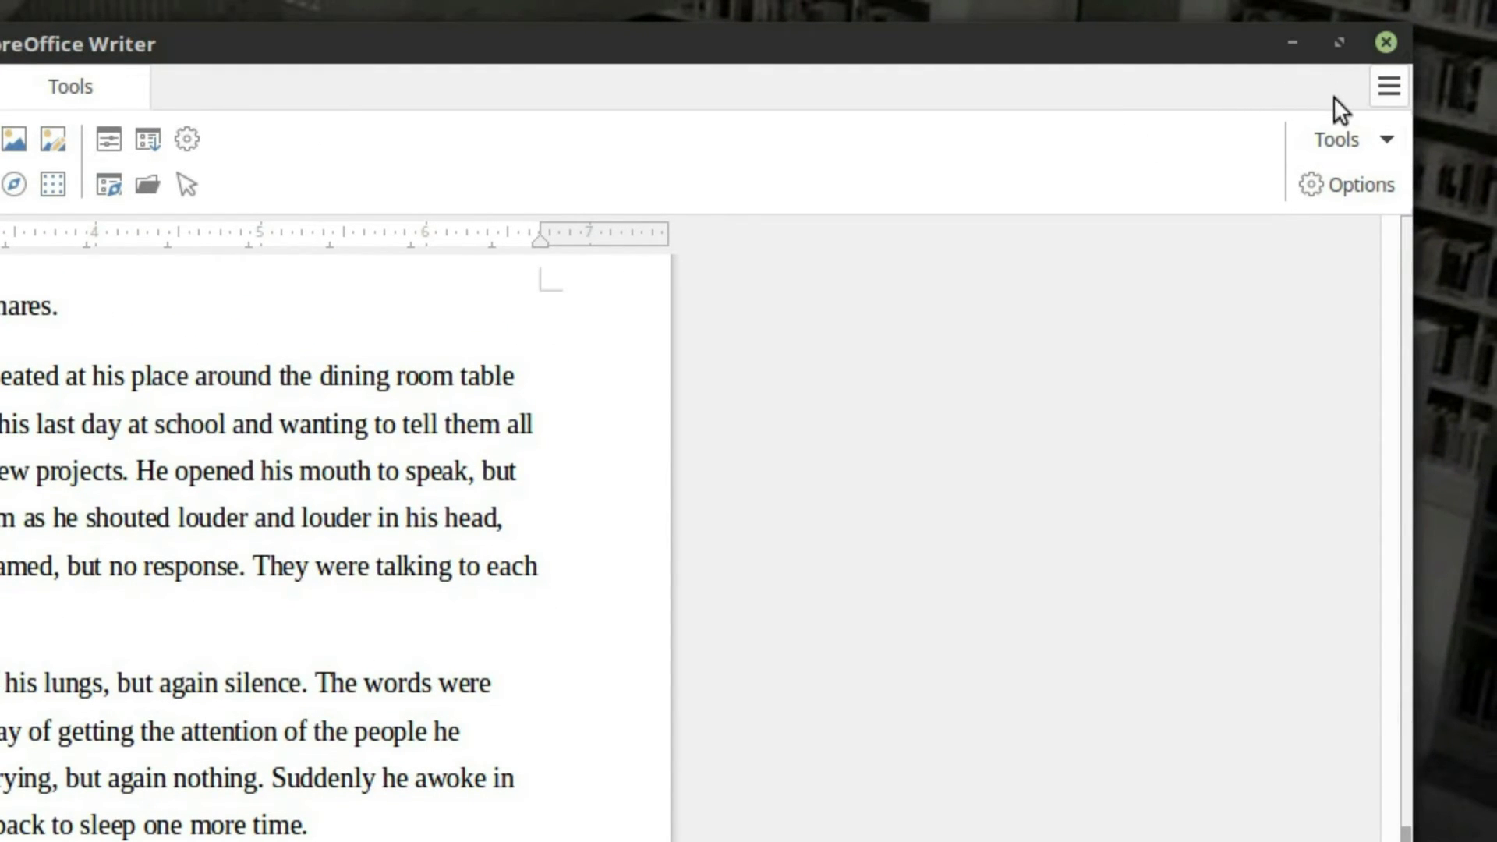
Step: Change the user interface back to Standard Toolbar
{"action": "left_click", "coordinate": [1387, 95]}
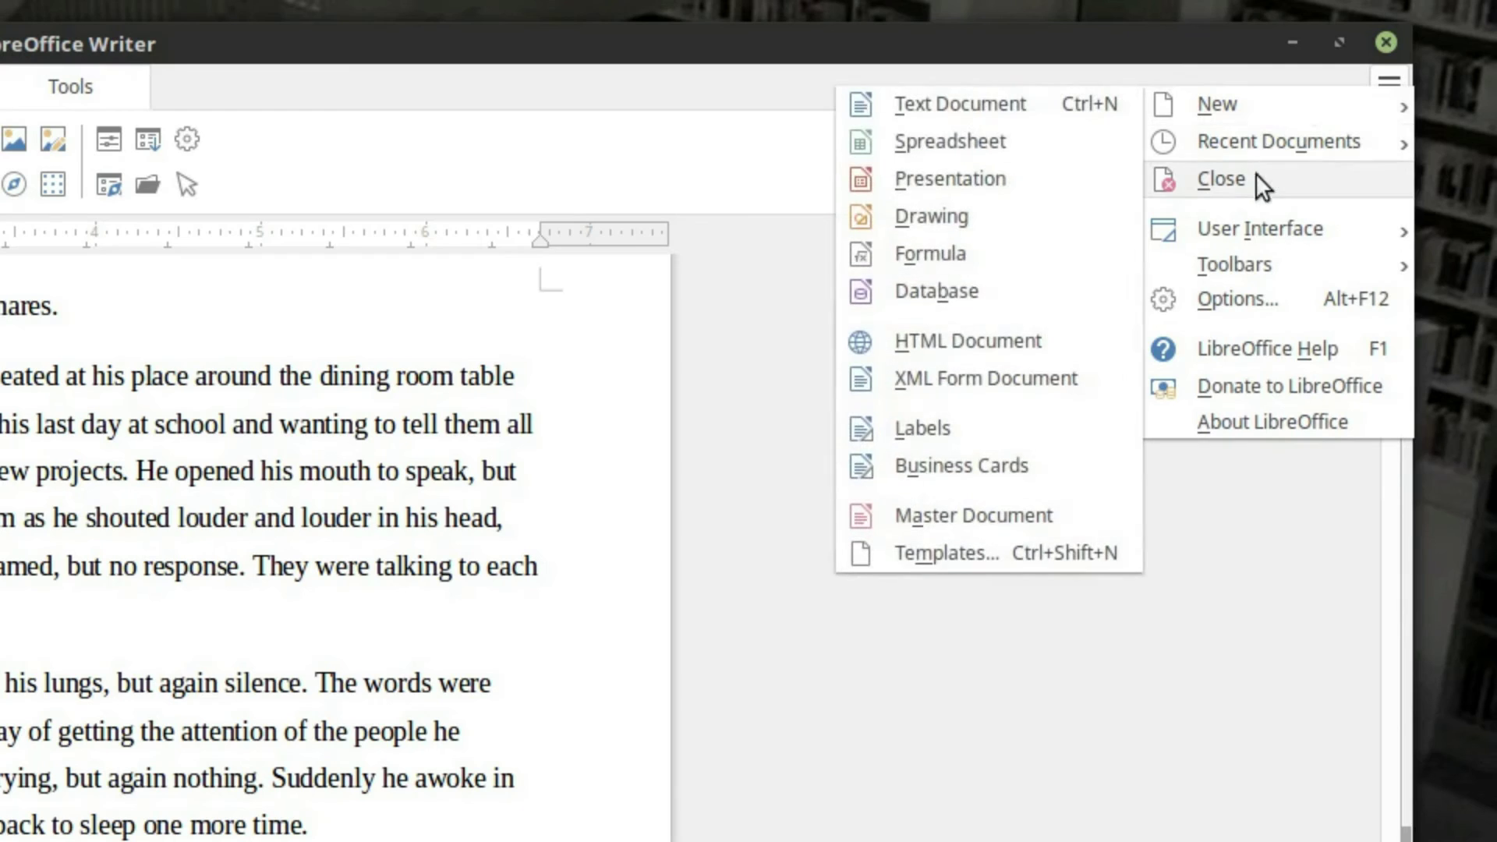
{"action": "mouse_move", "coordinate": [1192, 240]}
{"action": "left_click", "coordinate": [1031, 236]}
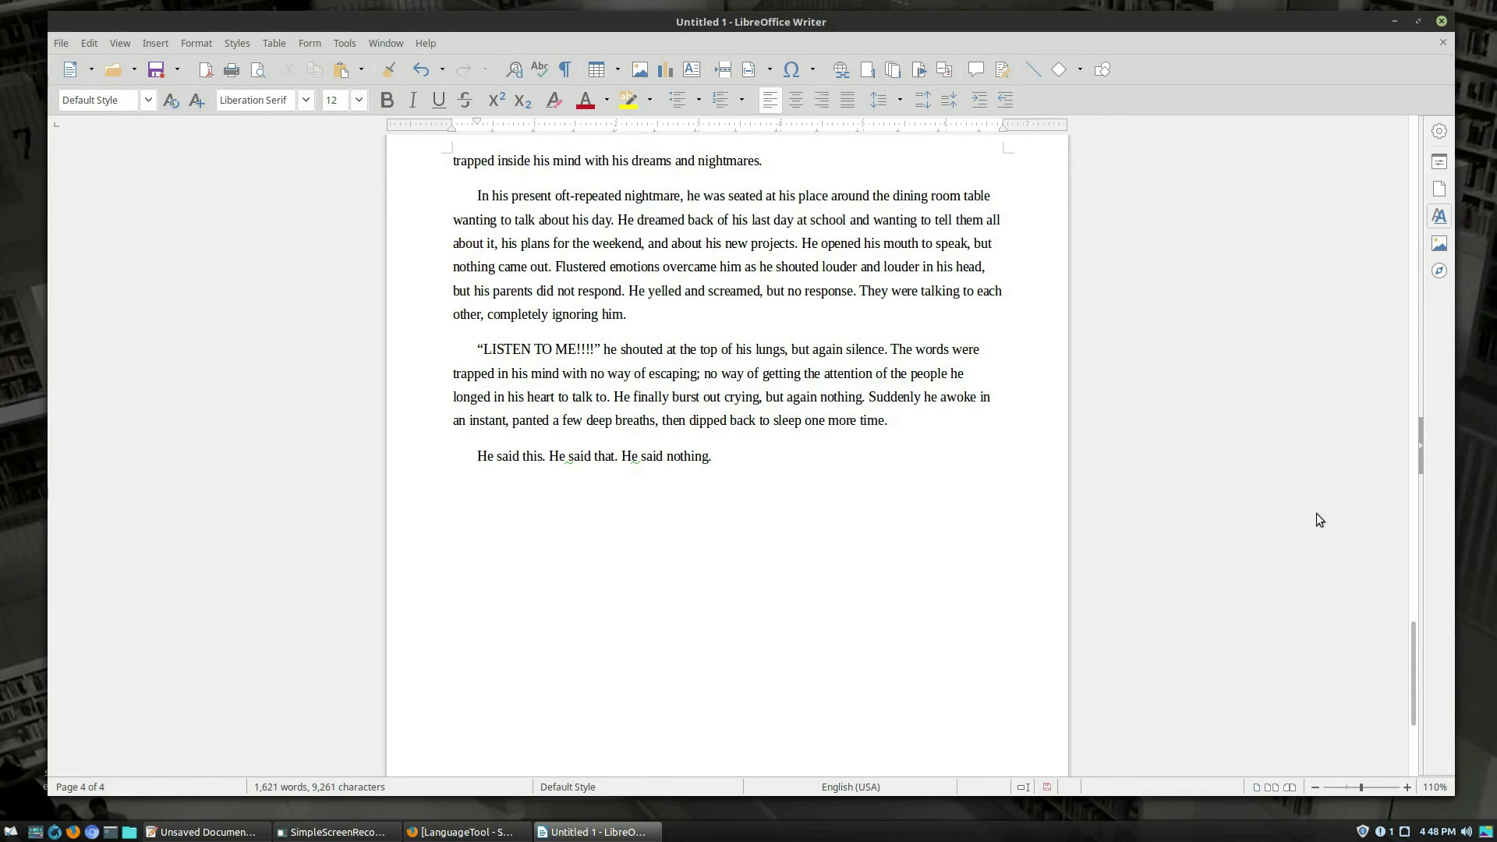
Step: Close Untitled 1 with Don't Save, then close the Unsaved Document 1 gedit window
{"action": "scroll", "coordinate": [944, 421], "scroll_direction": "up", "scroll_amount": 20}
{"action": "scroll", "coordinate": [927, 421], "scroll_direction": "up", "scroll_amount": 20}
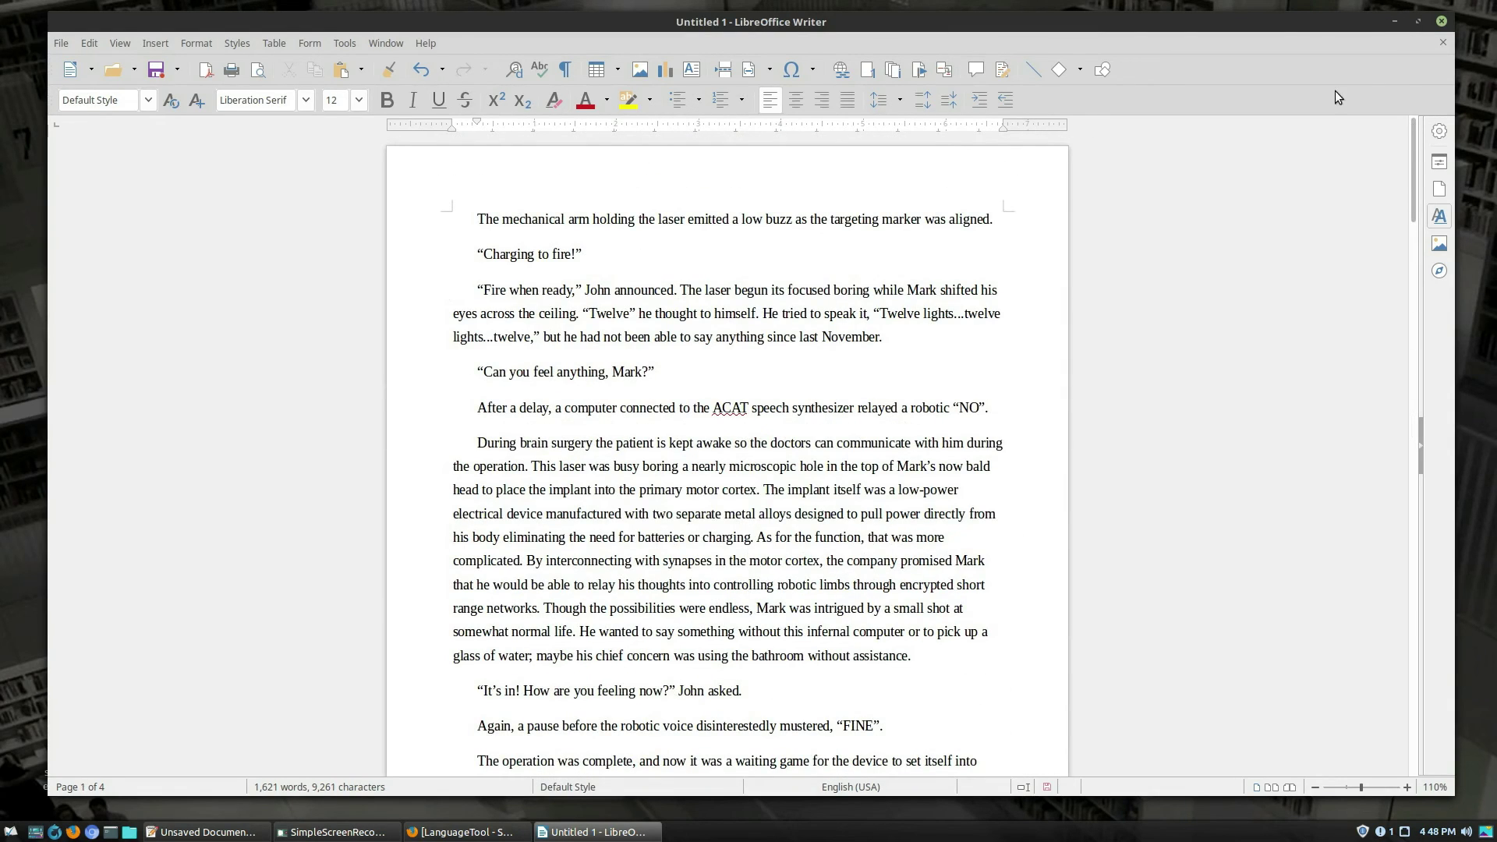
{"action": "left_click", "coordinate": [1442, 22]}
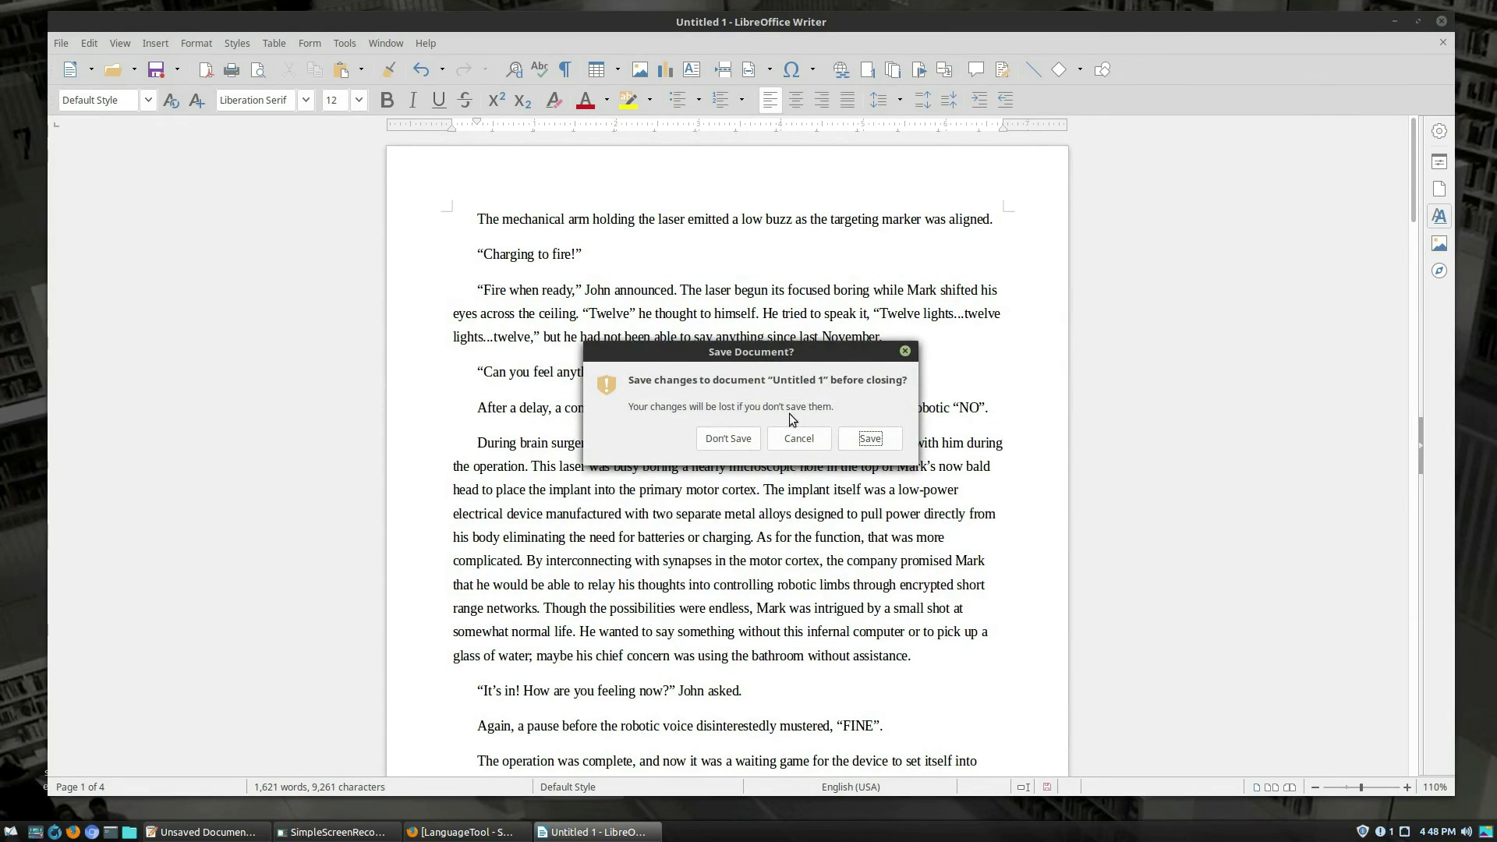
{"action": "left_click", "coordinate": [727, 440]}
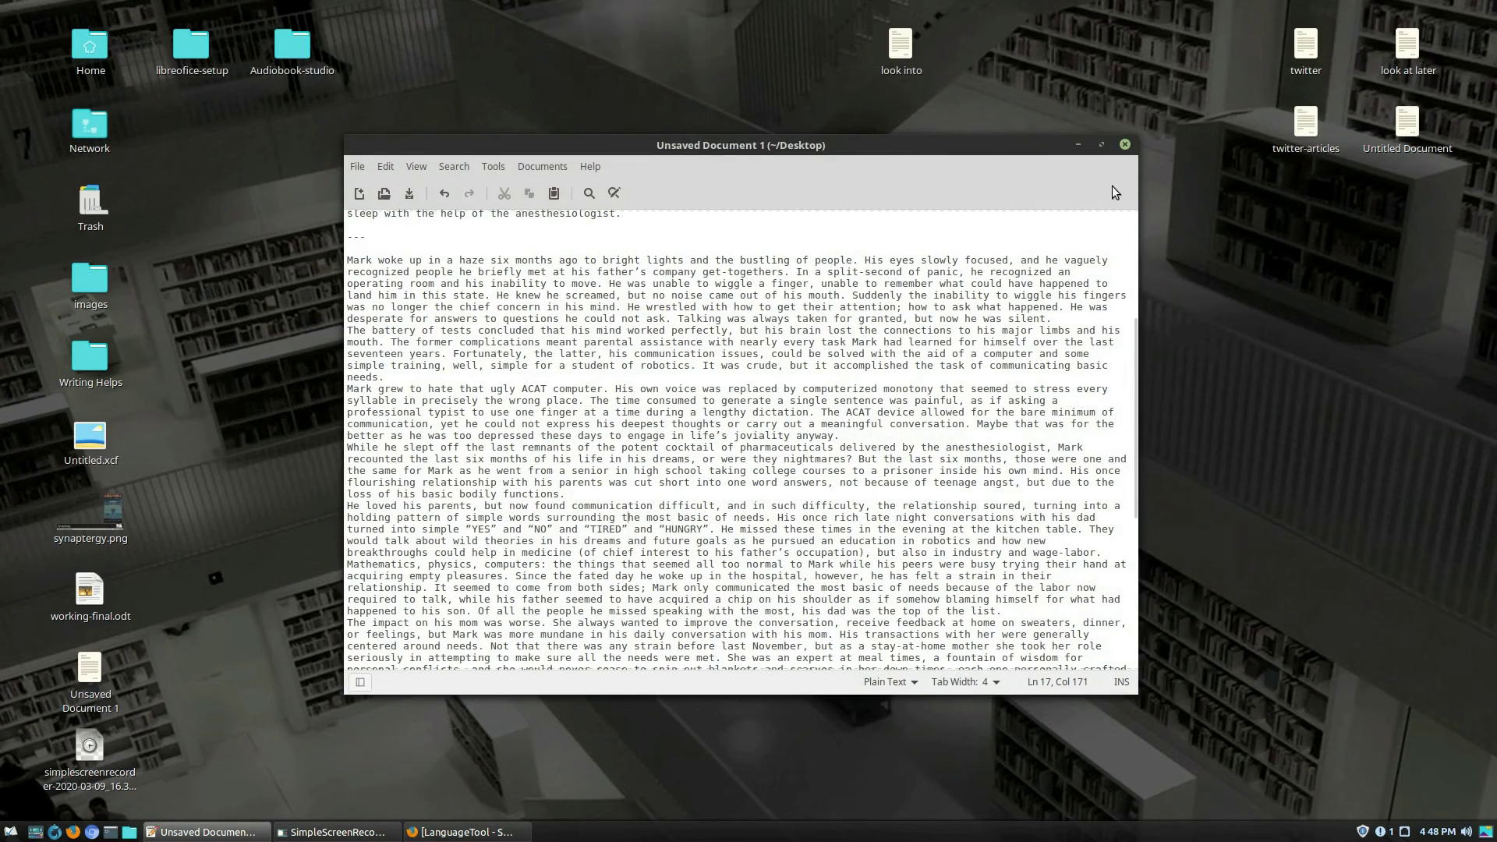
{"action": "left_click", "coordinate": [1124, 145]}
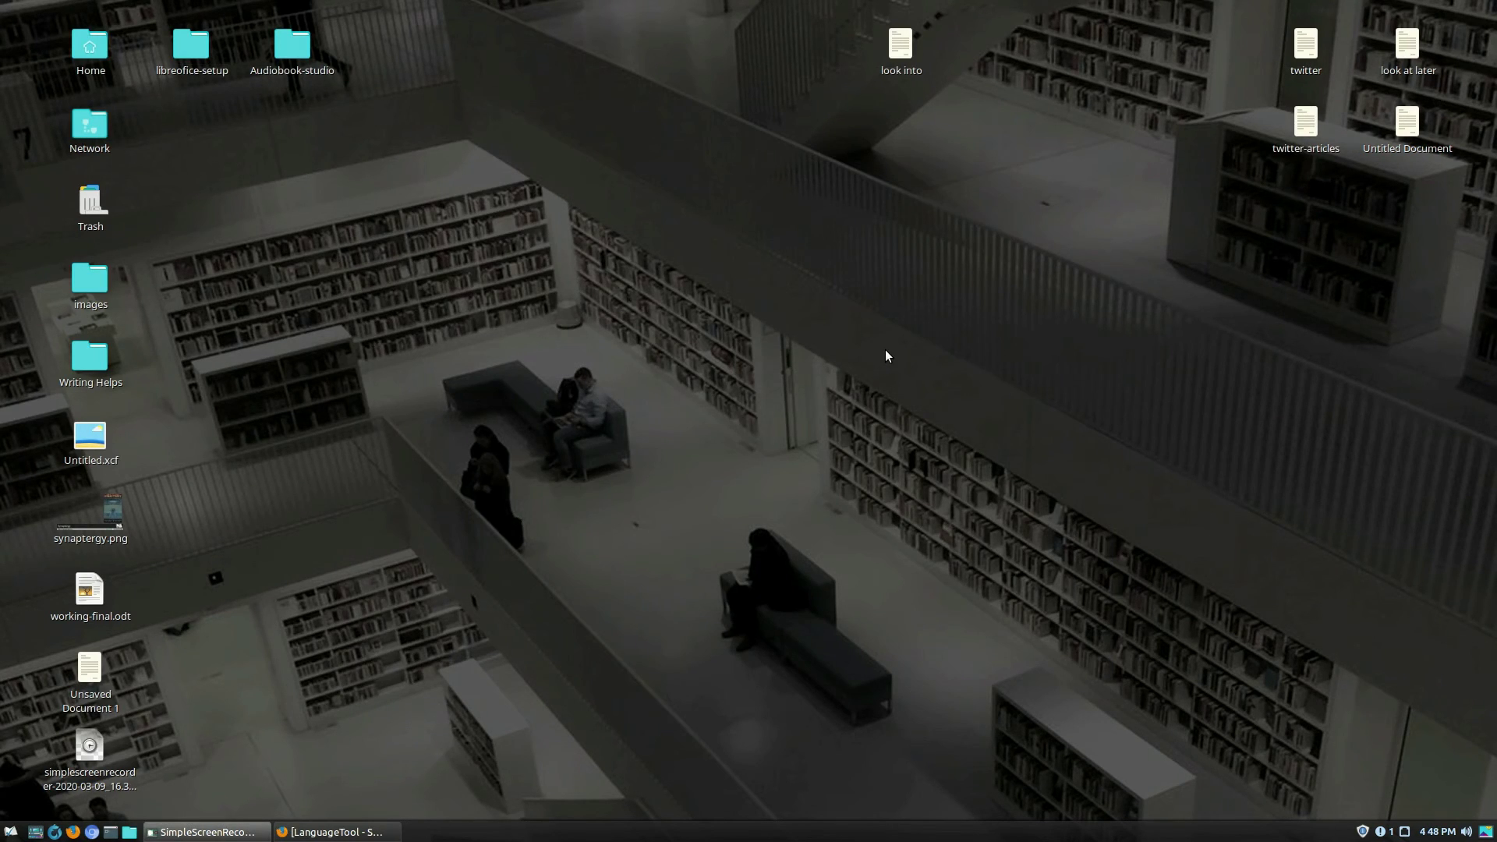